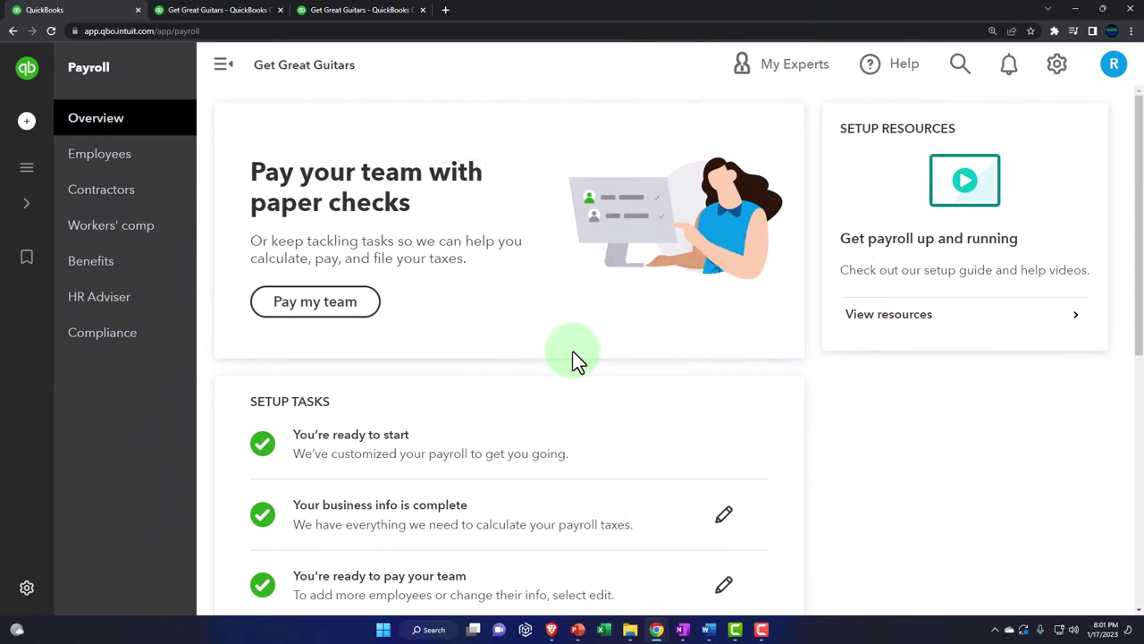
- Start paying the team from the payroll overview, with the pay period set to 01/01/2023 to 01/31/2023
click(116, 170)
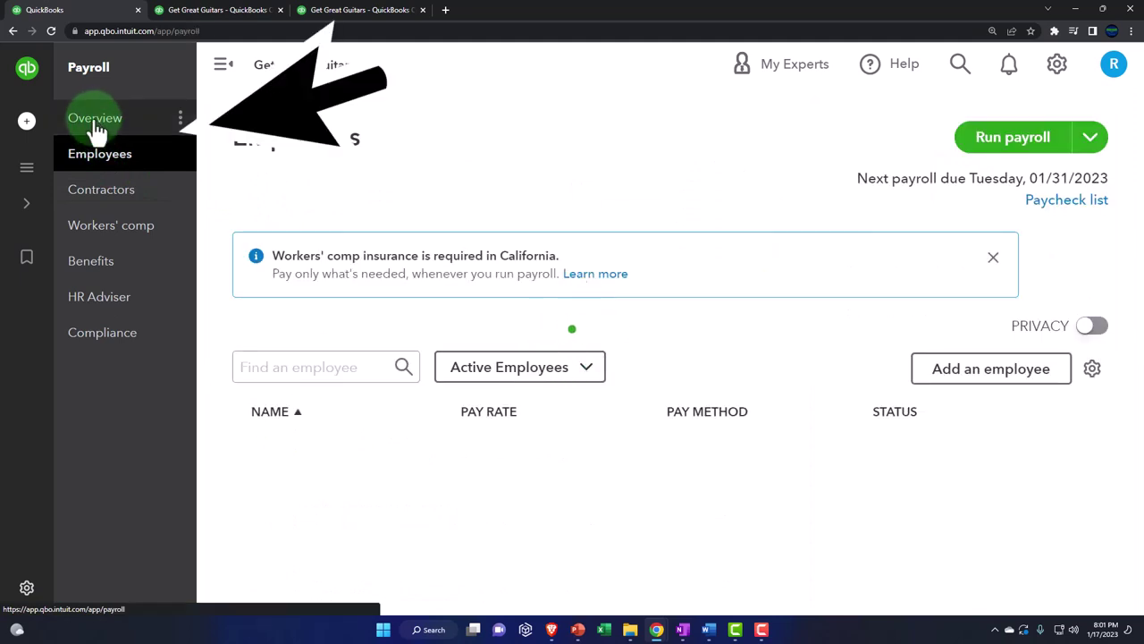
click(95, 123)
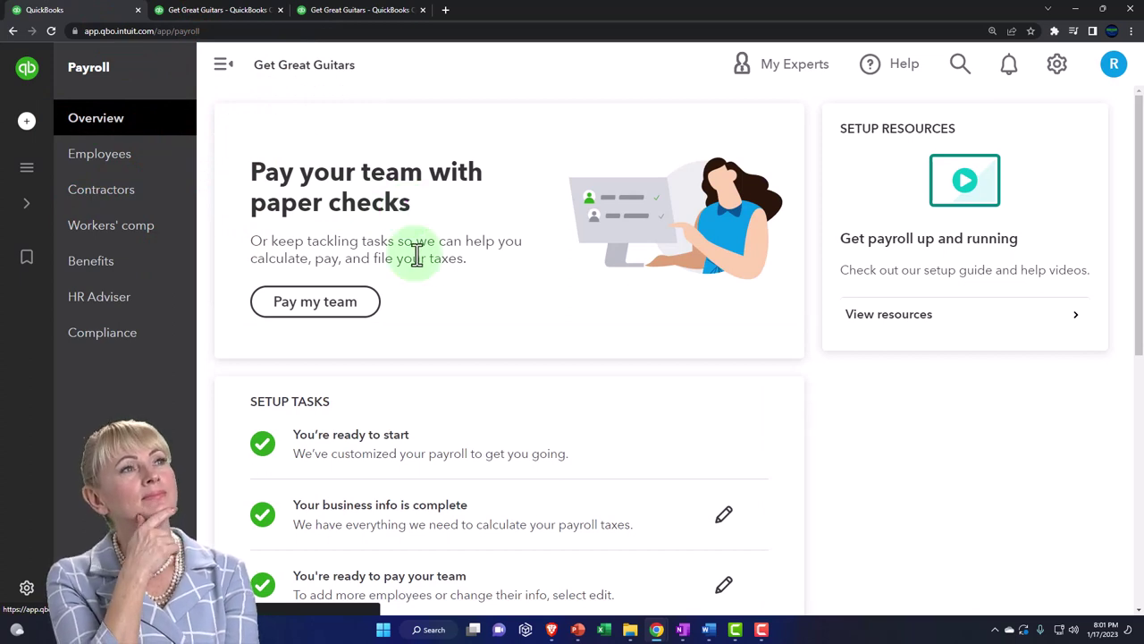
click(348, 309)
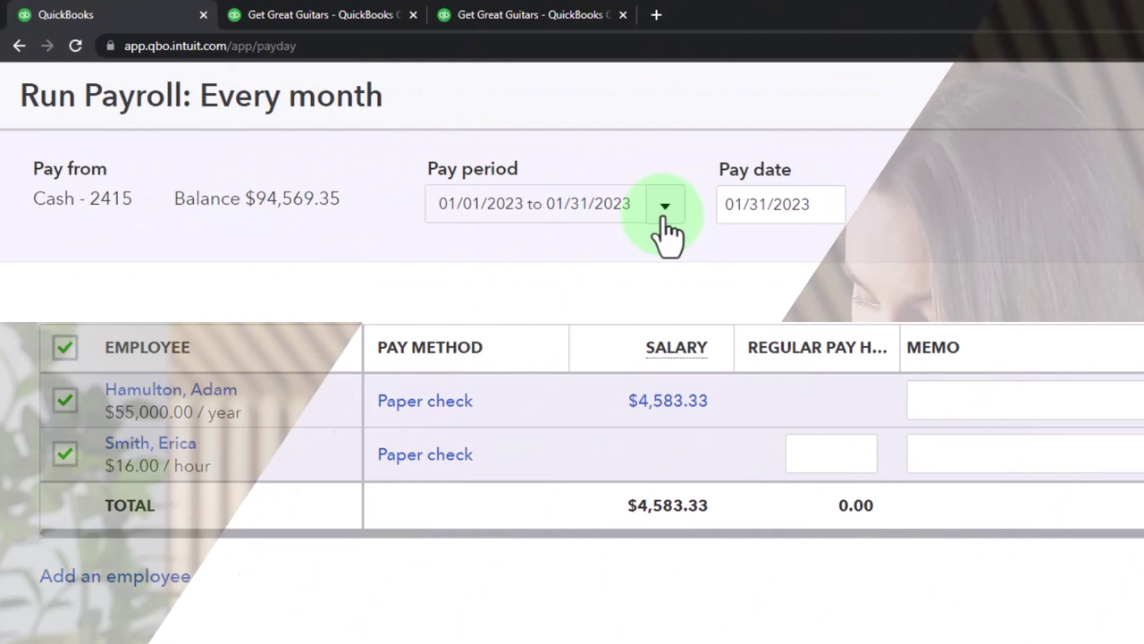
click(665, 219)
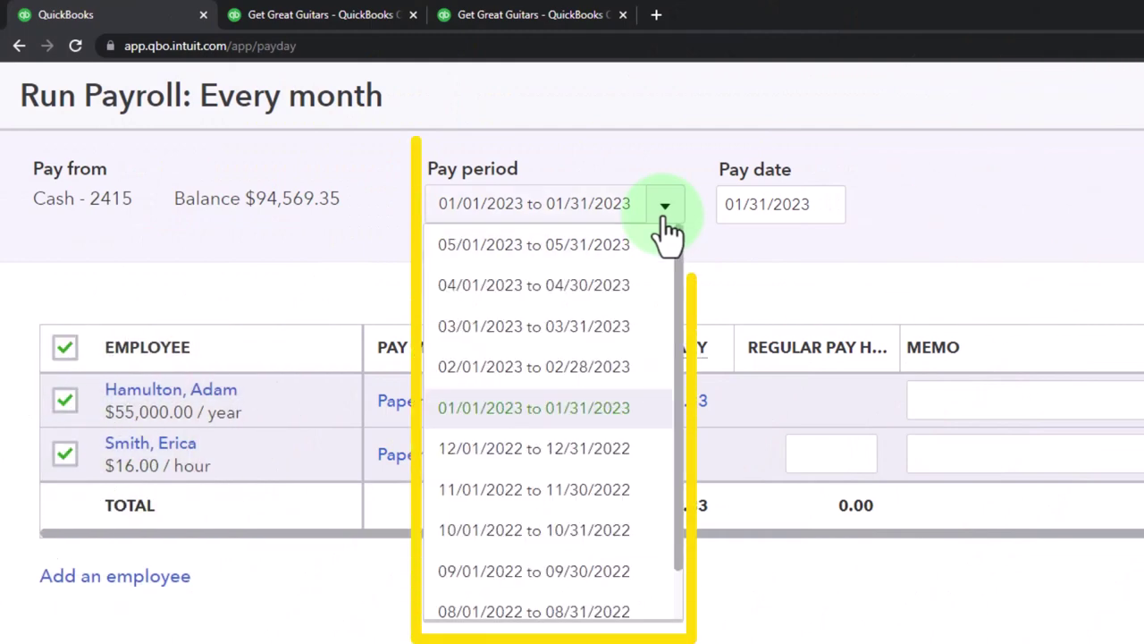
click(565, 418)
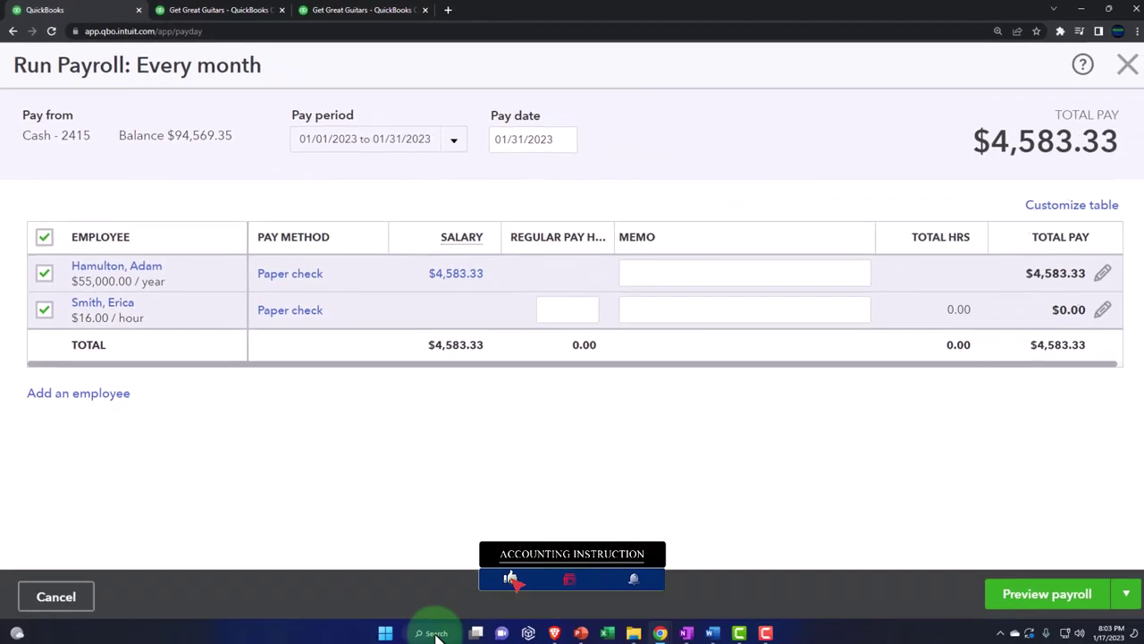
- Open Calculator as a small always-on-top window below the payroll table and work out the monthly pay from the 55000 annual salary
click(437, 633)
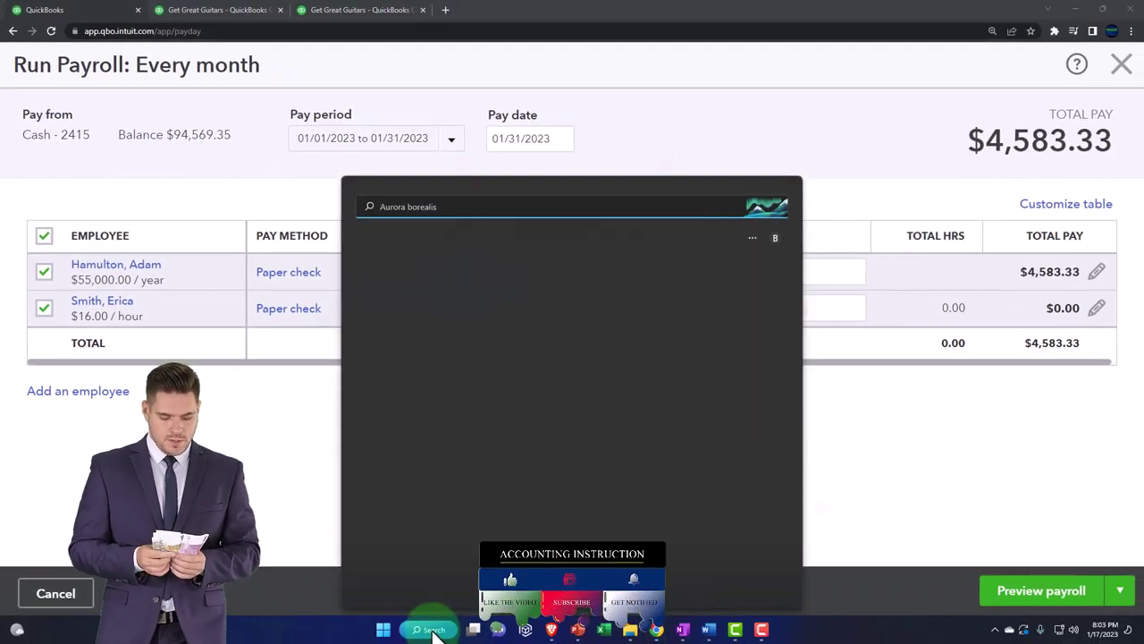
text(calcu)
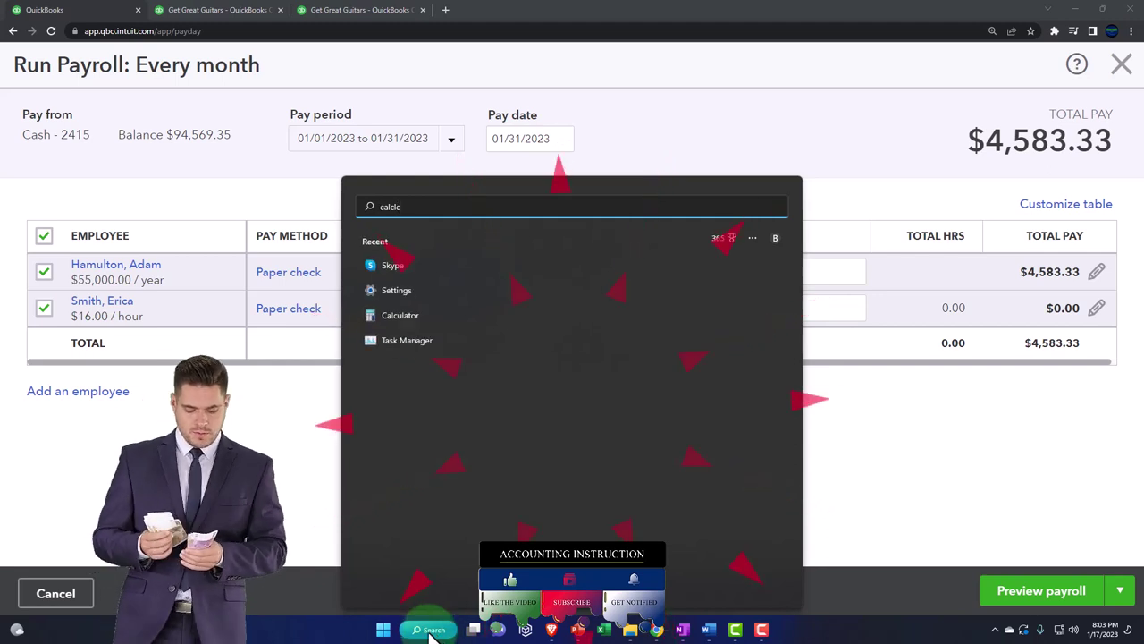
click(400, 294)
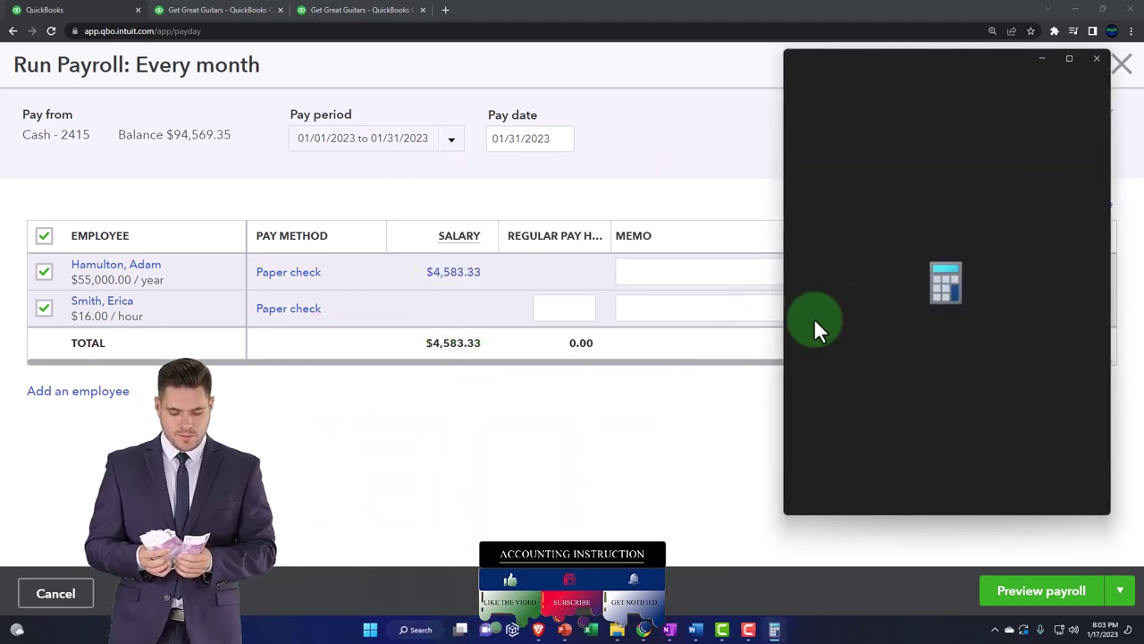
key(alt+Up)
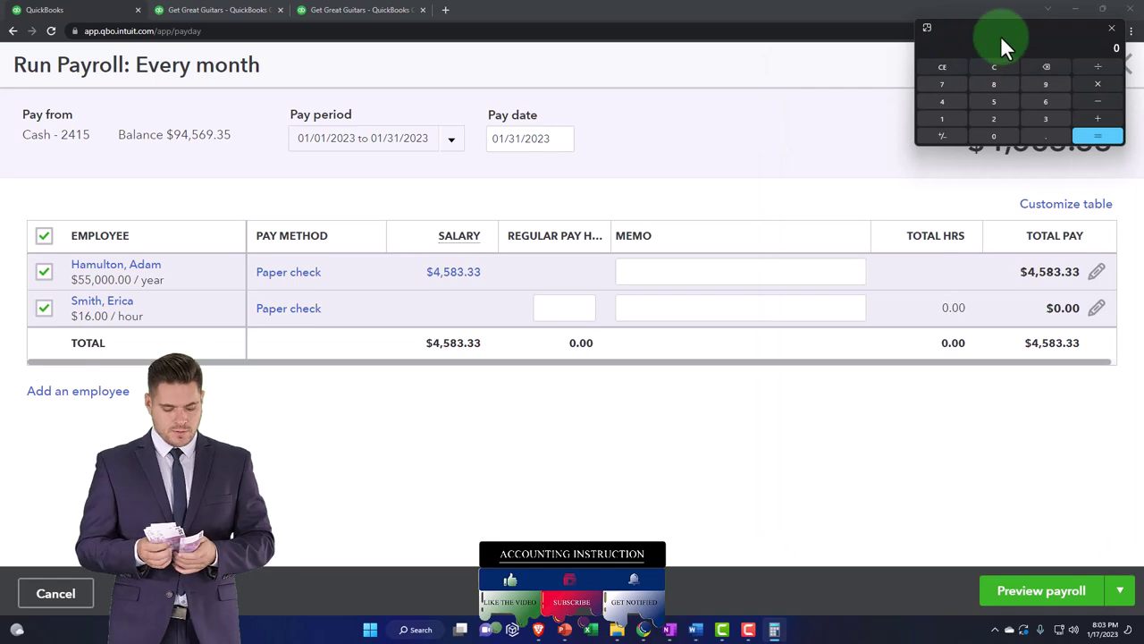
drag(1000, 35, 789, 378)
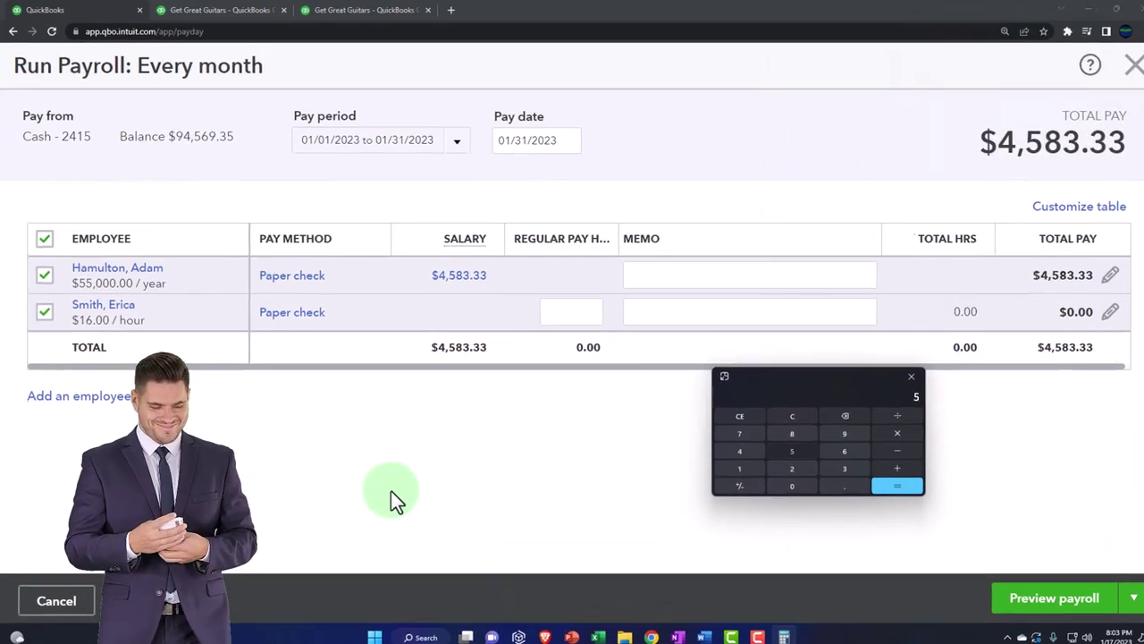
text(55000)
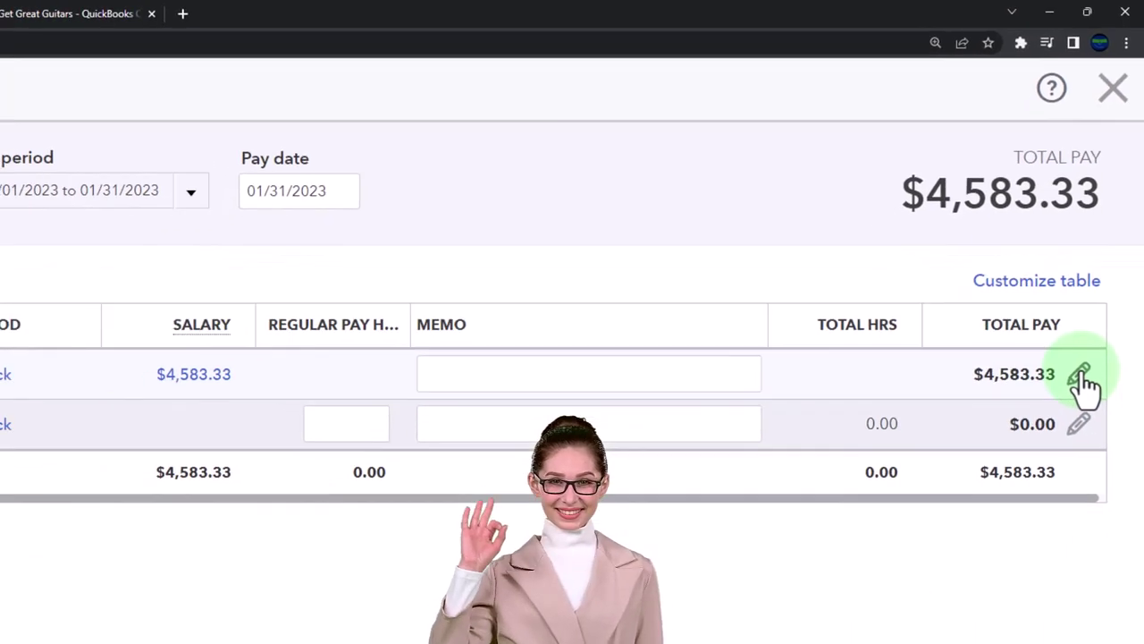
- Open the salaried employee's paycheck for editing and set the current Federal Income Tax to 720
click(1074, 427)
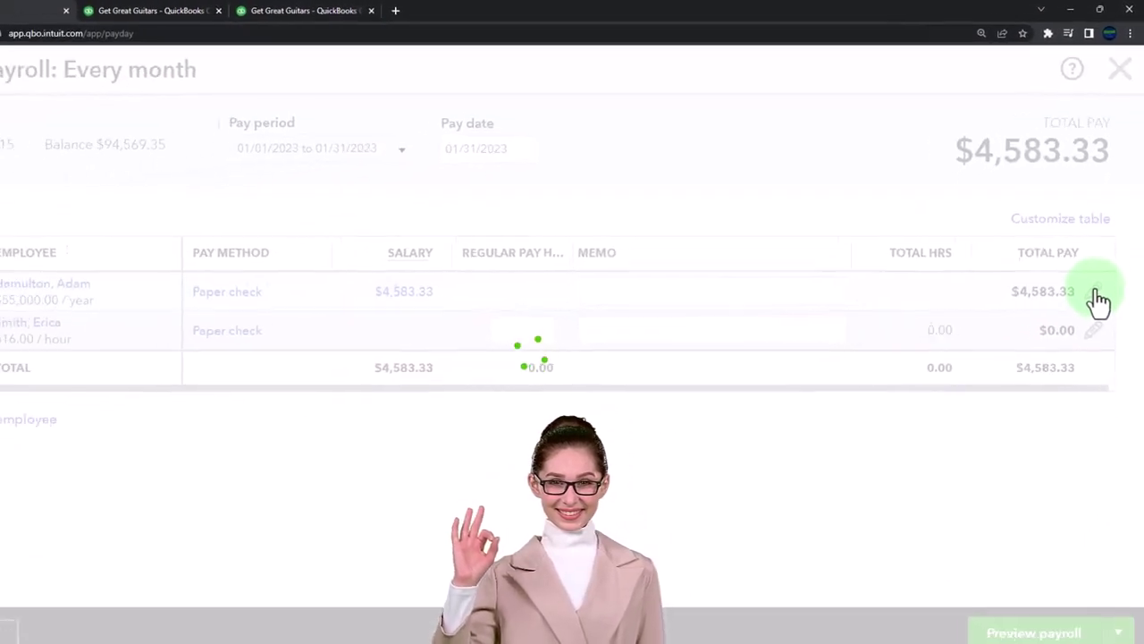
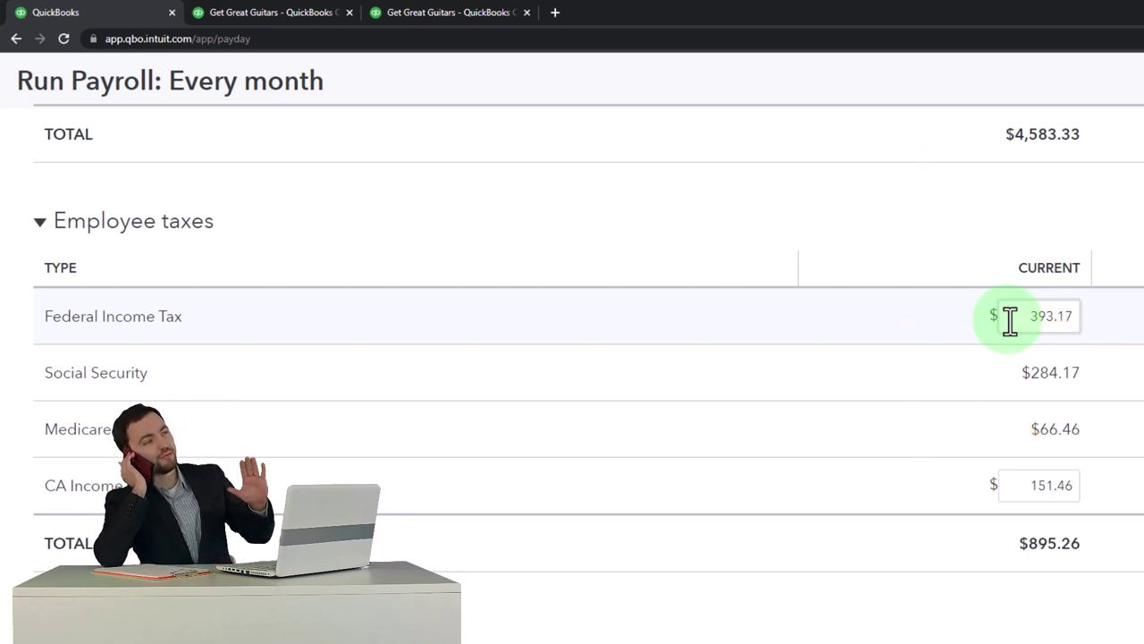
click(1010, 319)
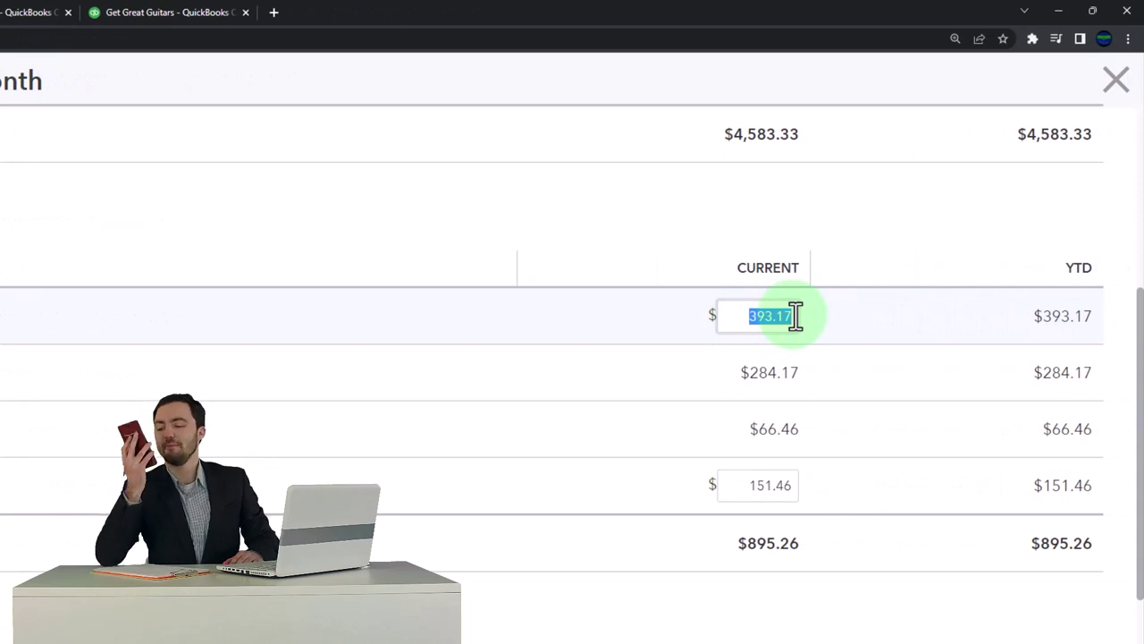
key(BackSpace)
text(720)
key(Tab)
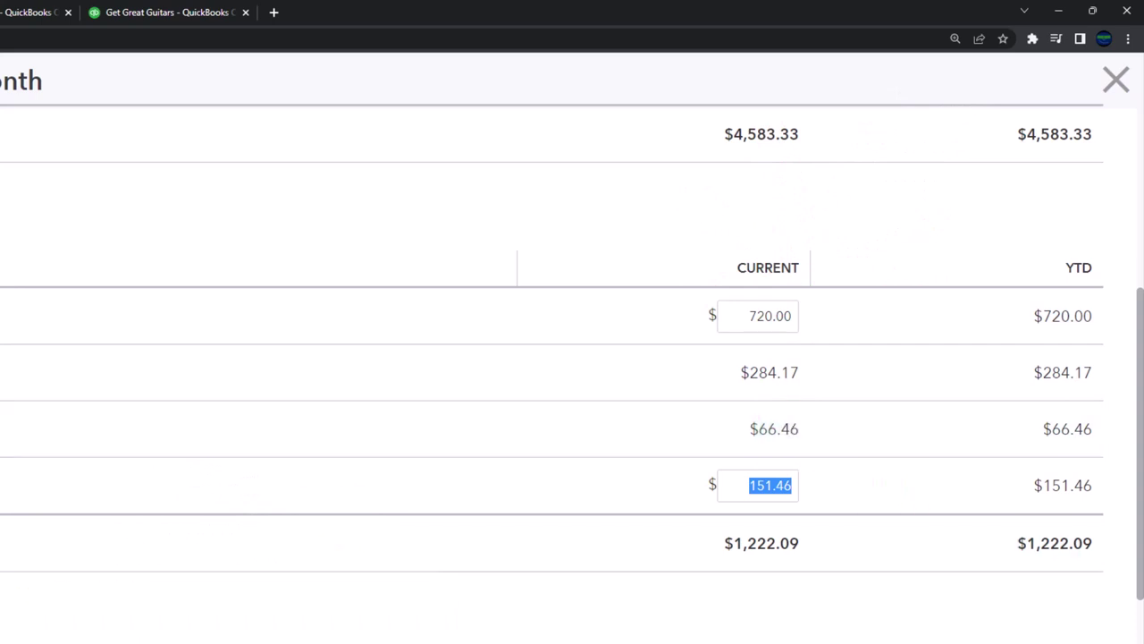
- Clear the calculator and compute the Social Security tax on the 4583.33 gross pay to check the paycheck's amount
drag(932, 533, 376, 348)
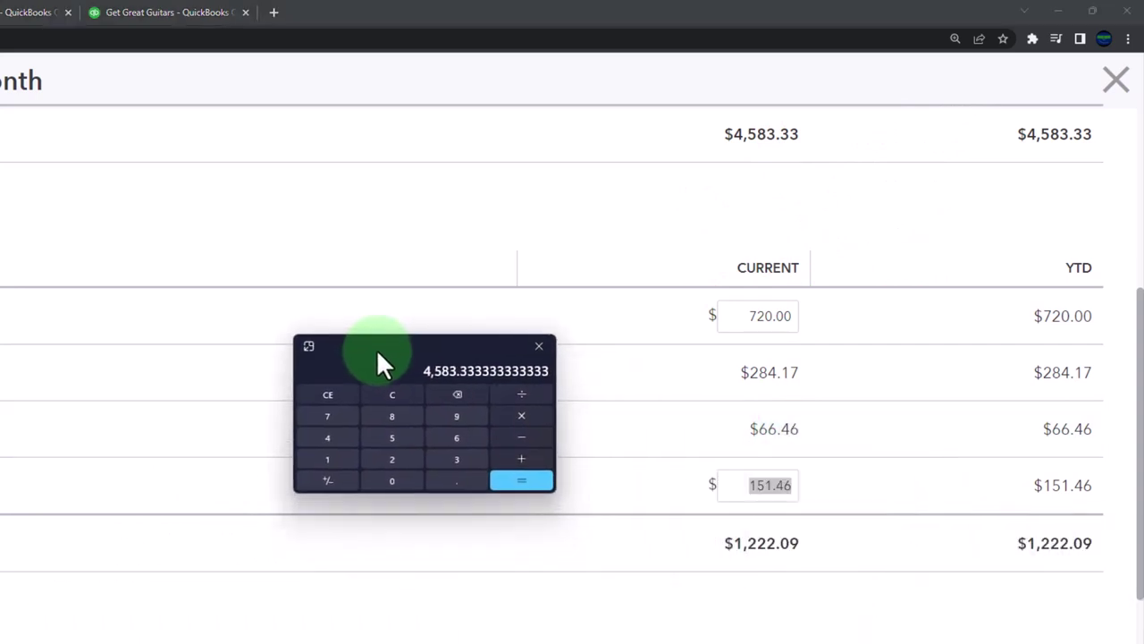
click(394, 400)
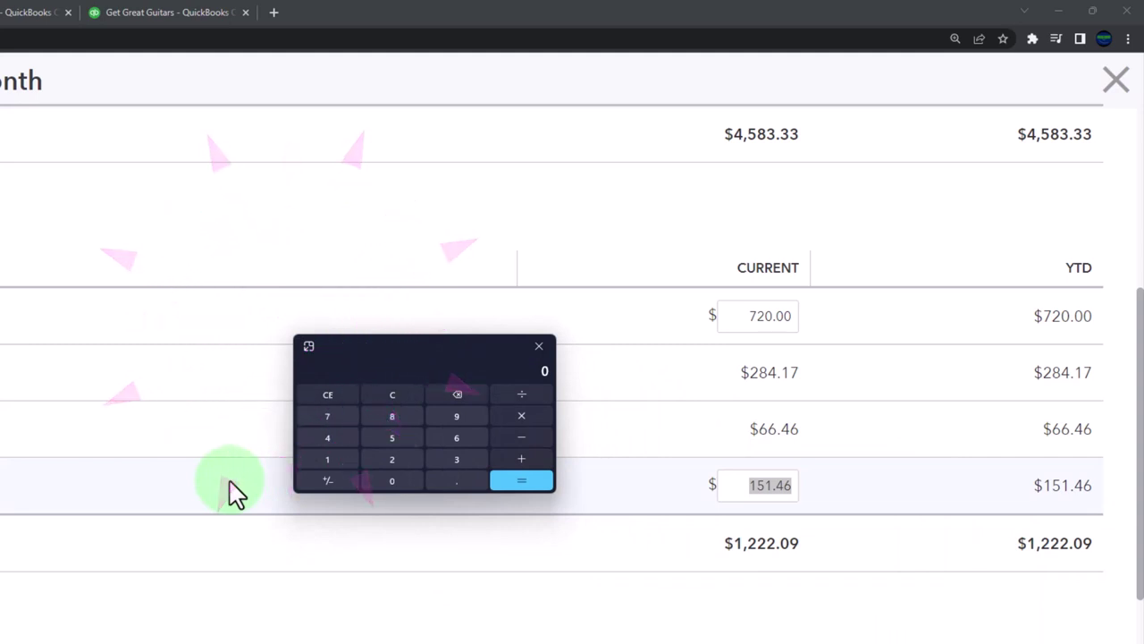
scroll(234, 492, up, 1)
scroll(234, 492, up, 1)
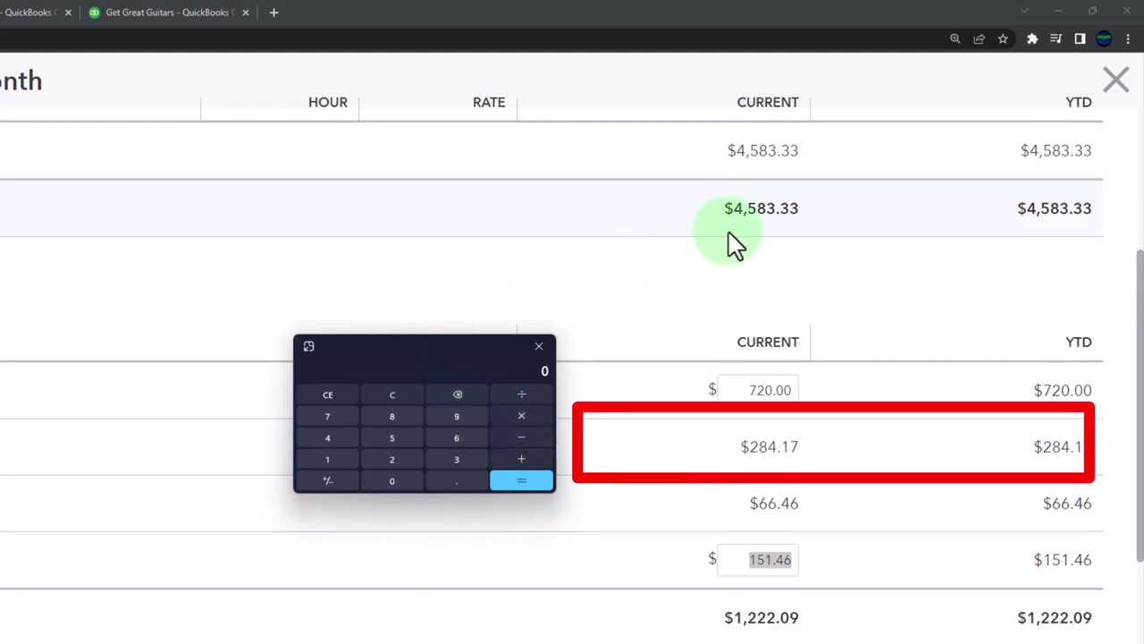
text(83.3)
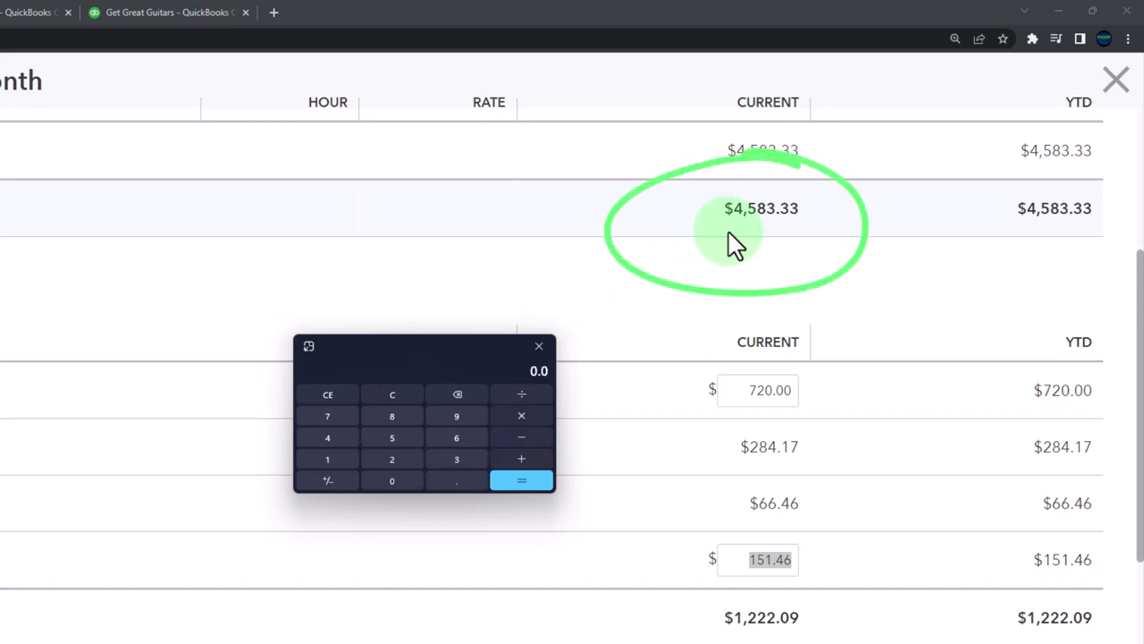
text(2)
key(Return)
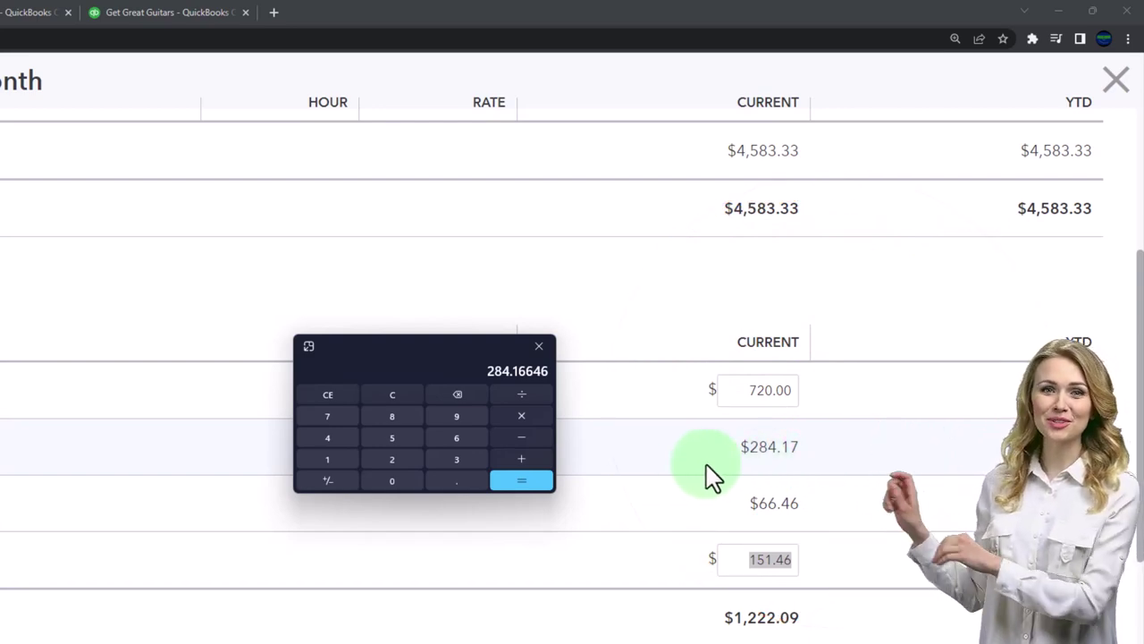
- Multiply 4583.33 by 0.0145 in the calculator to check the Medicare tax, and move the calculator out of the way
click(391, 393)
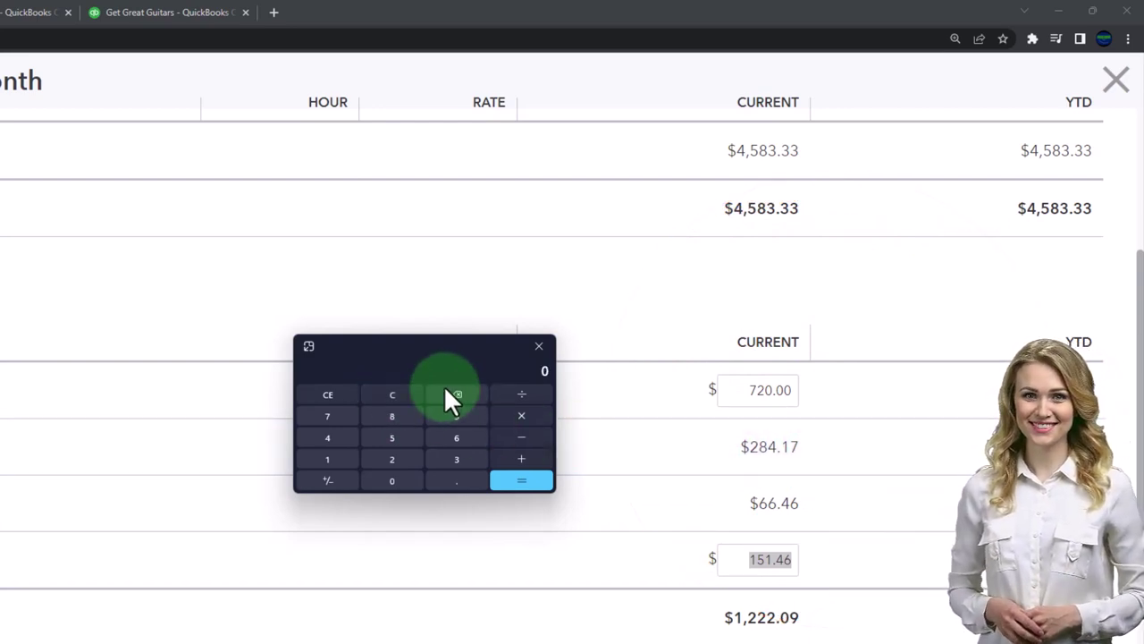
text(4583.33)
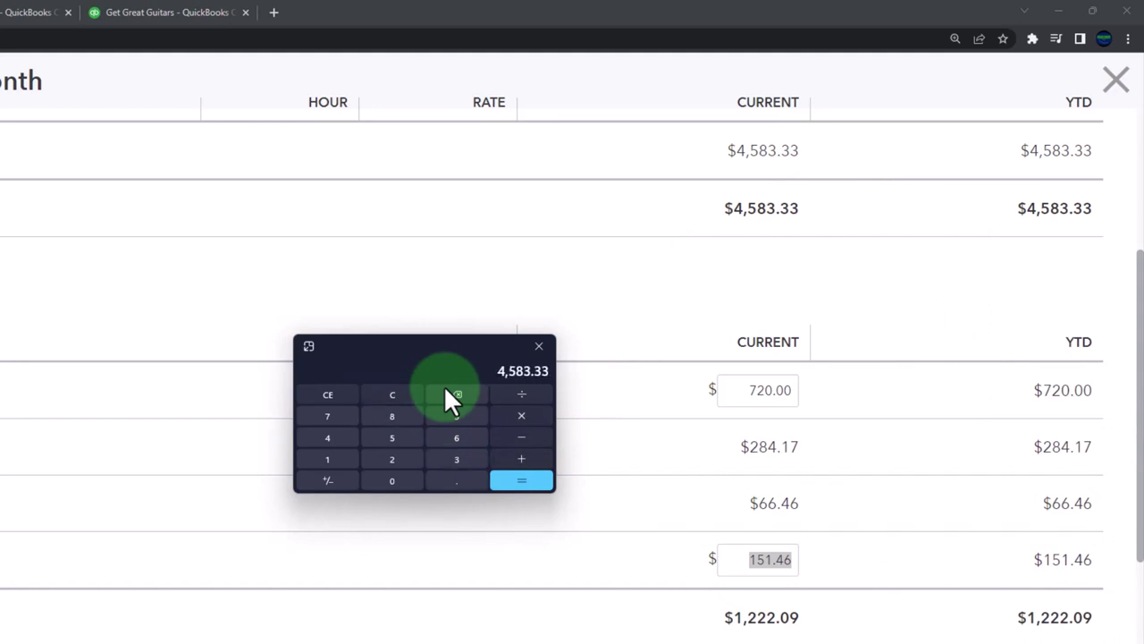
text(*0.0145)
key(Return)
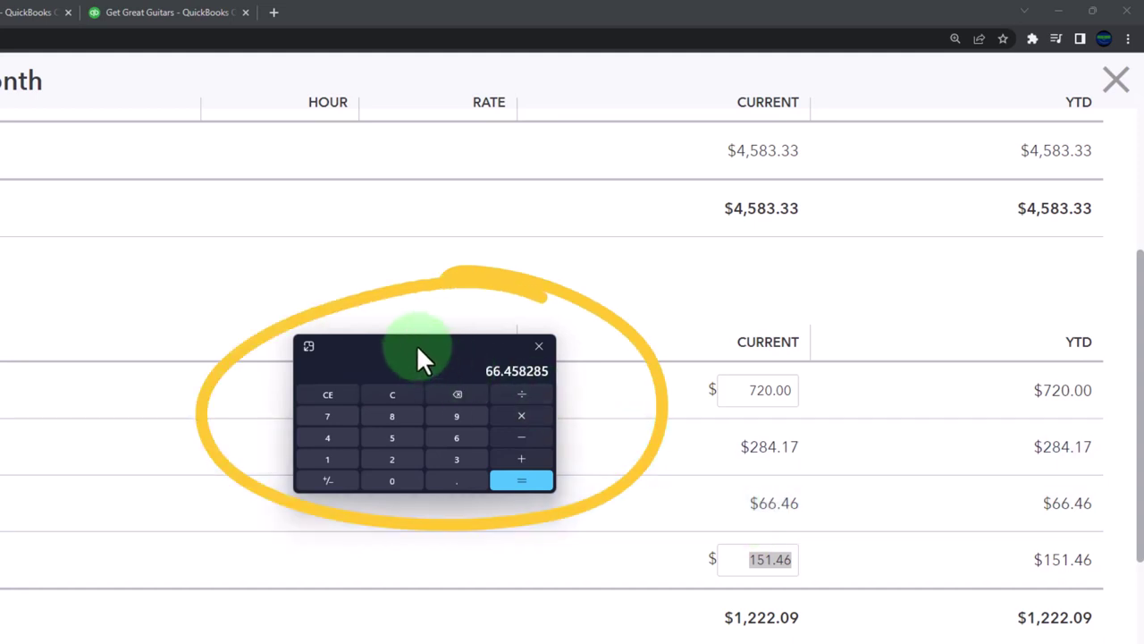
drag(424, 350, 1143, 420)
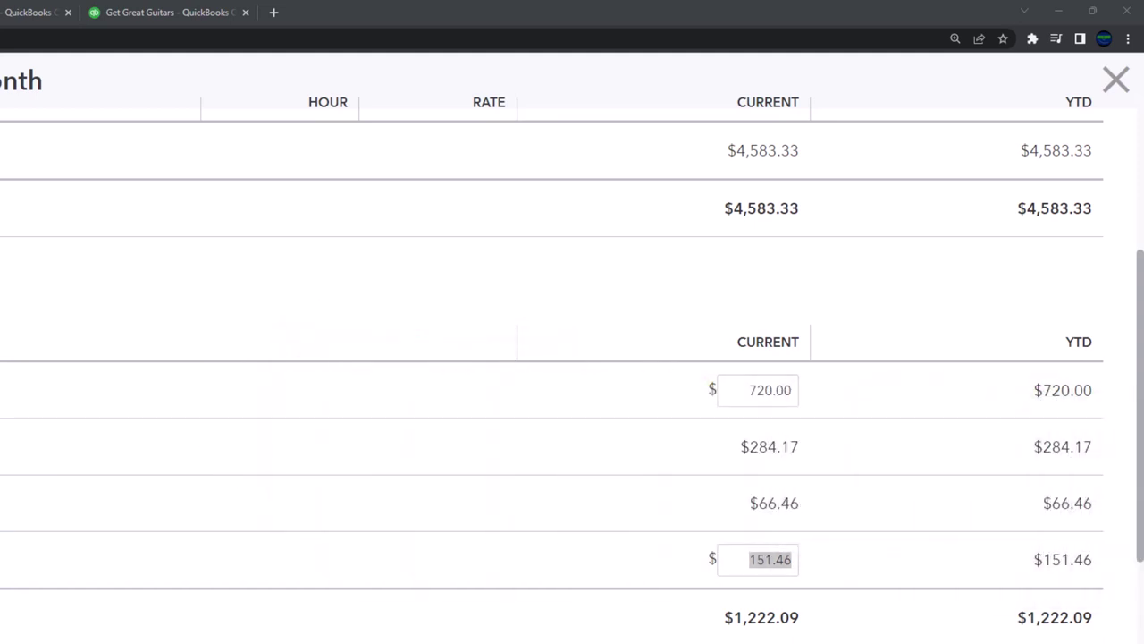
- Set the current CA Income Tax on the salaried employee's paycheck to 0
scroll(607, 563, down, 1)
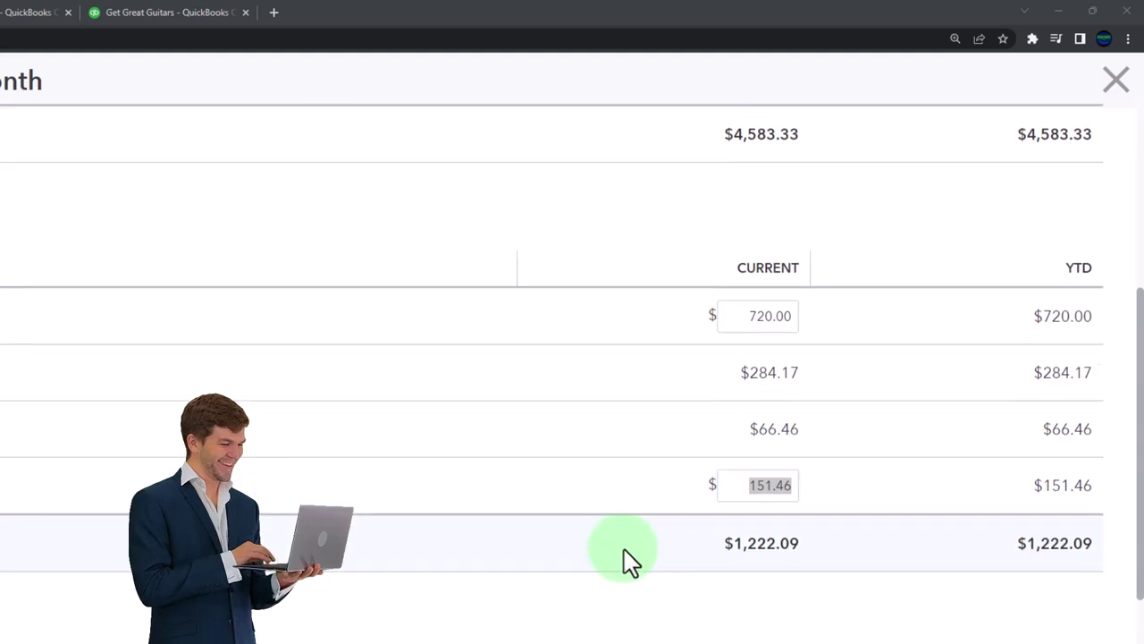
drag(748, 493, 804, 484)
key(BackSpace)
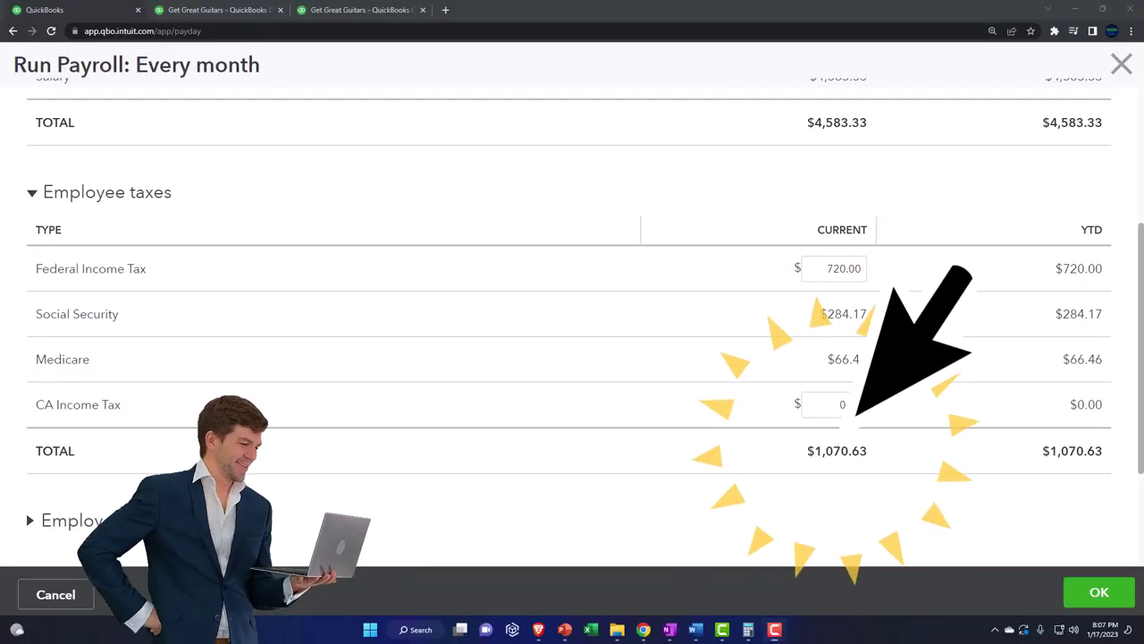
- Add the employee taxes 720, 284.17 and 66.46 in the calculator, and work out the net pay from the 4583.33 gross
drag(1143, 296, 398, 296)
drag(545, 252, 530, 258)
text(7)
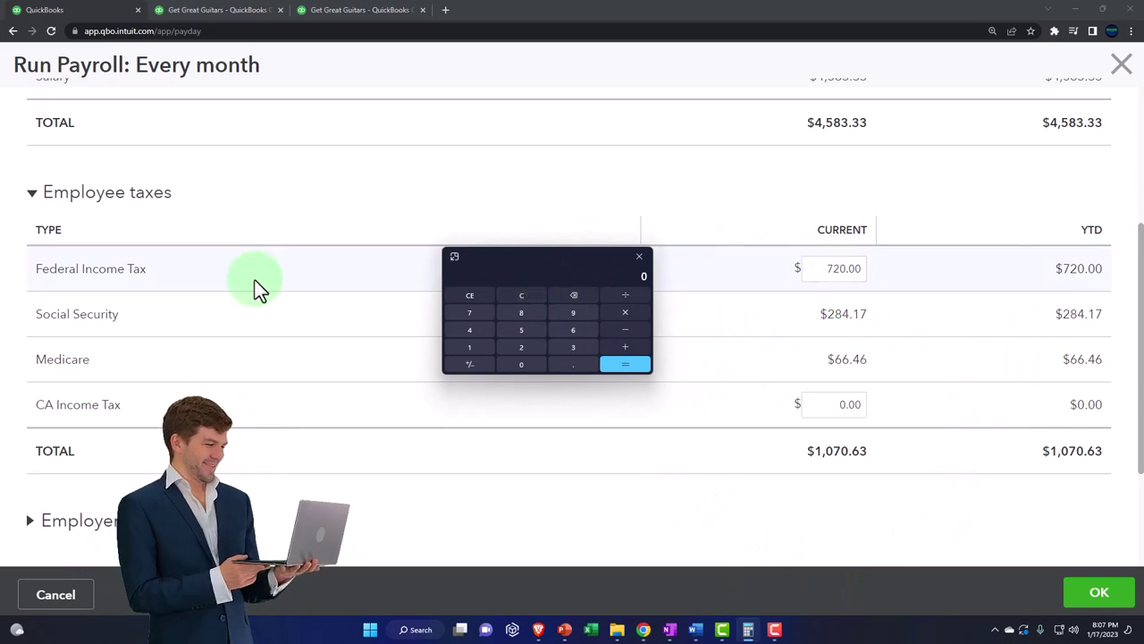
text(20+284)
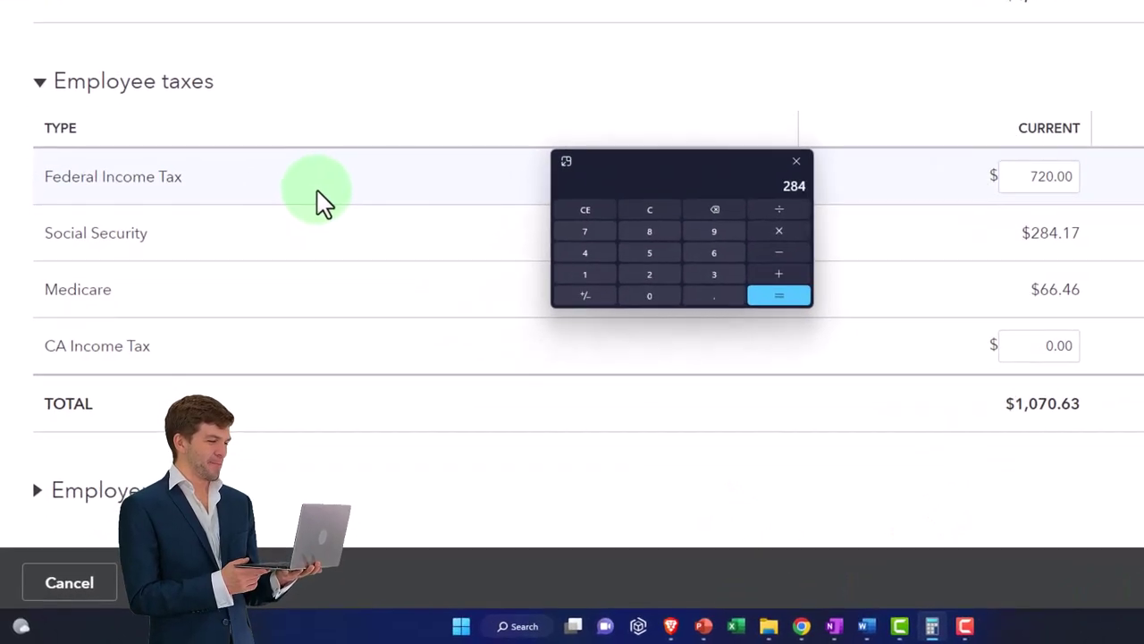
text(+66.4)
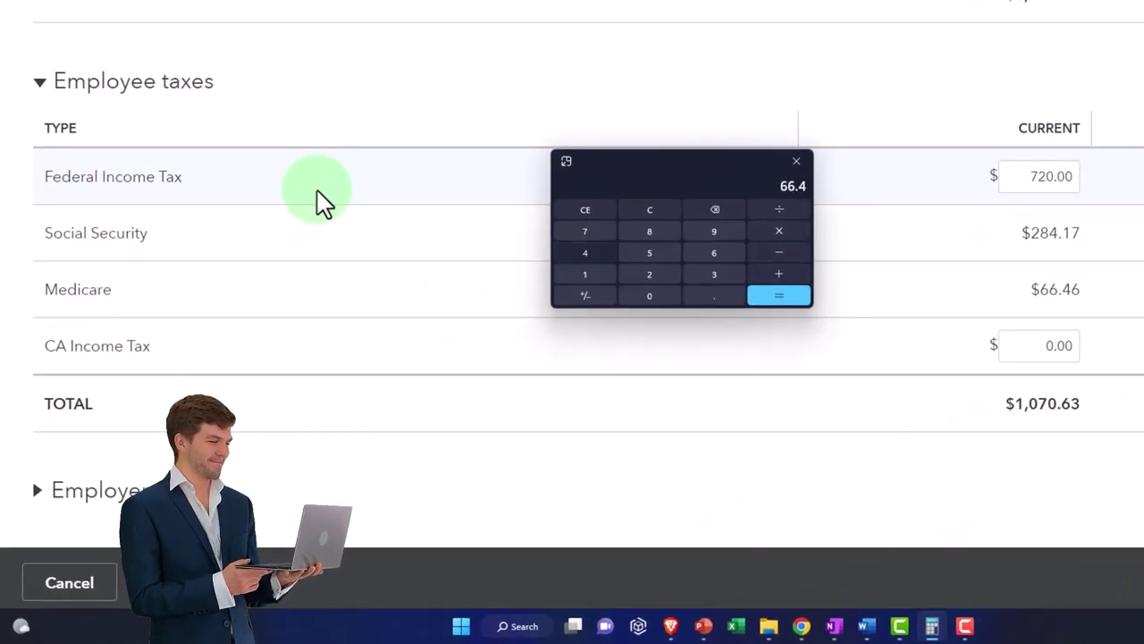
text(6=)
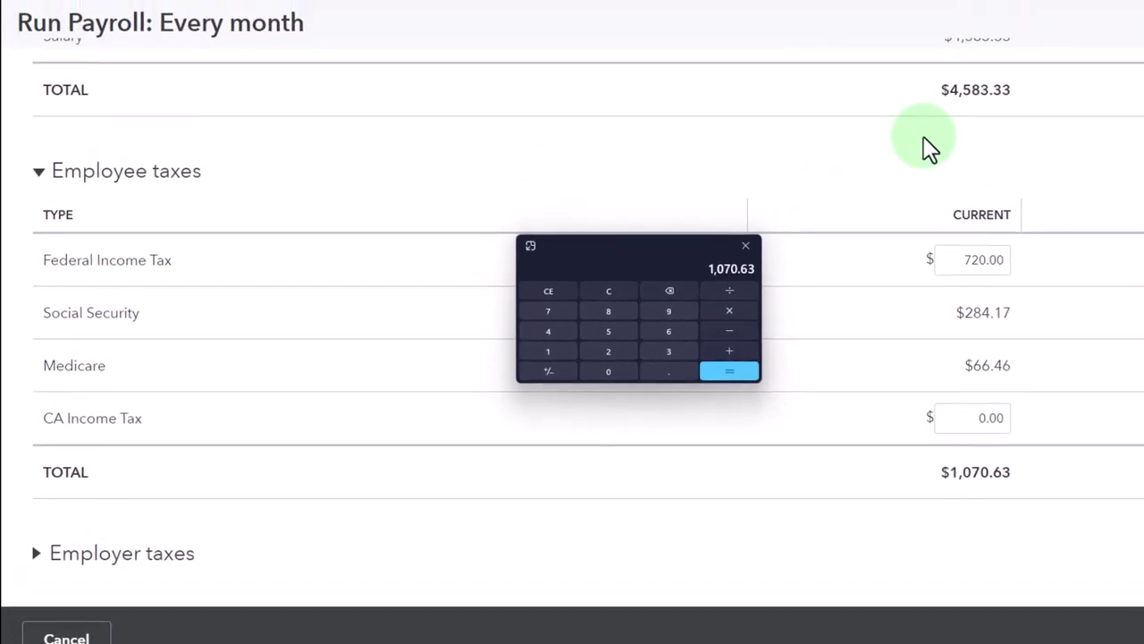
text(4583.33)
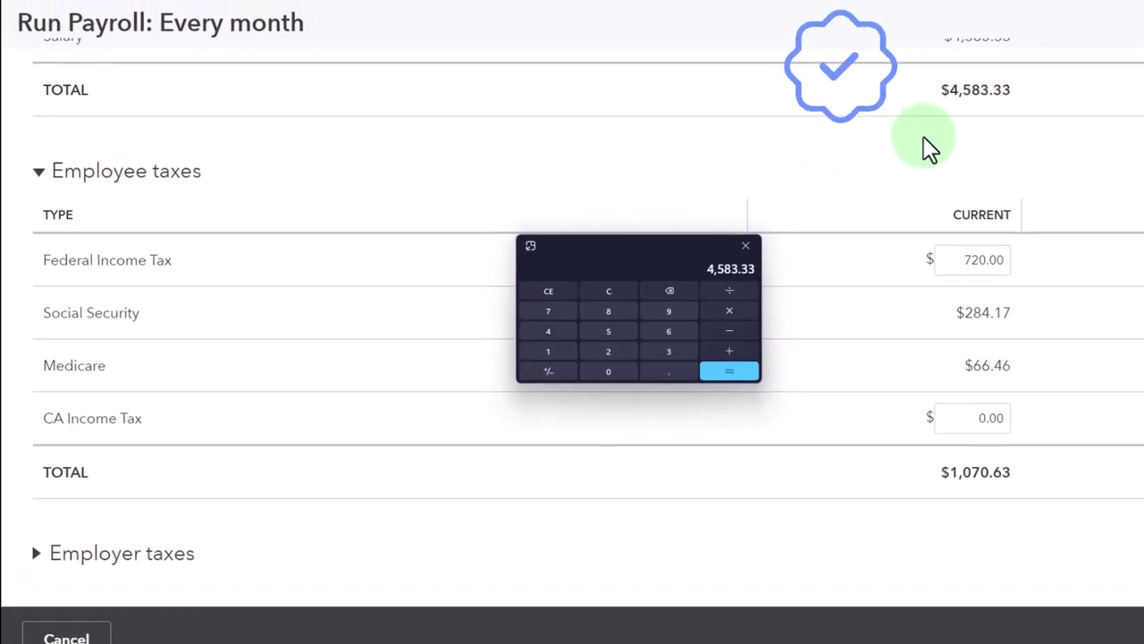
key(Return)
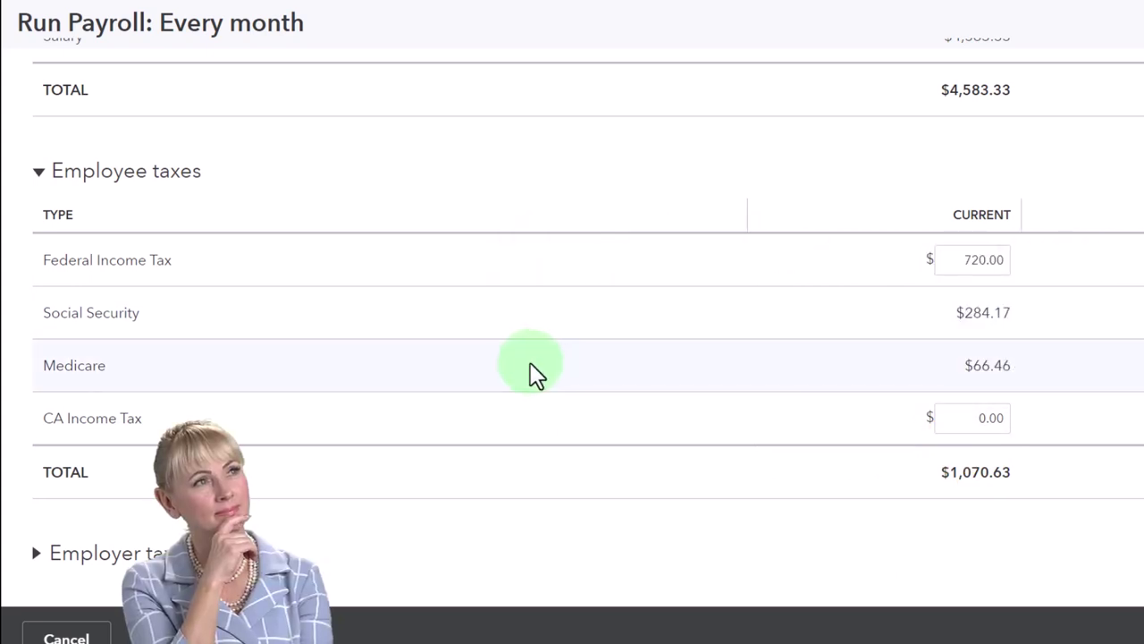
- Expand the employer taxes and compare the employer Social Security and Medicare amounts with the employee taxes
scroll(530, 362, down, 3)
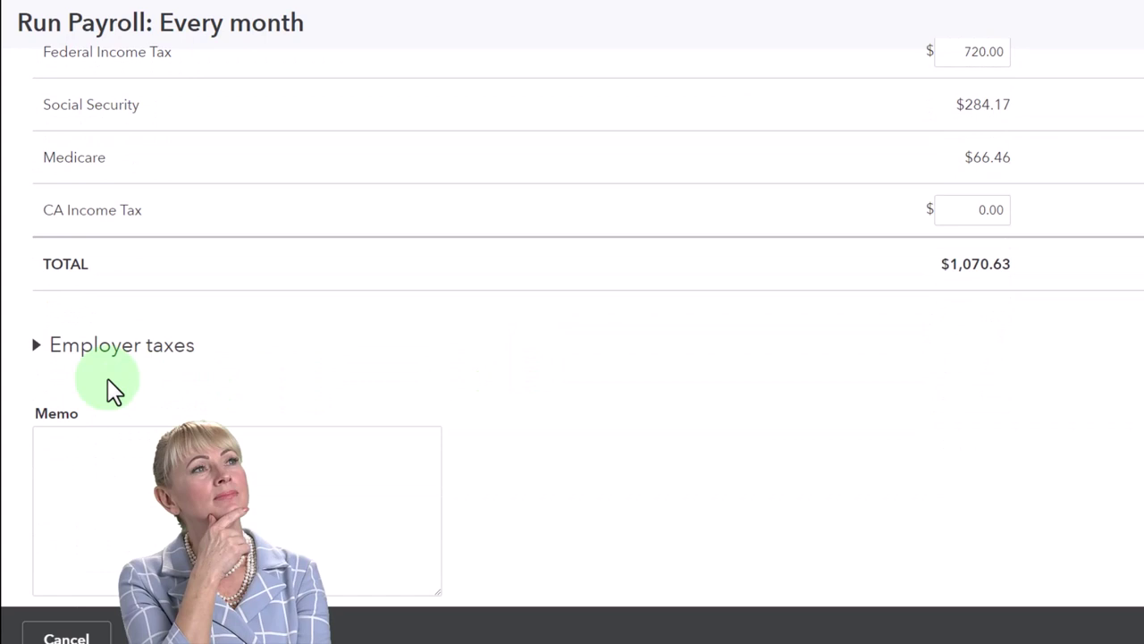
click(37, 349)
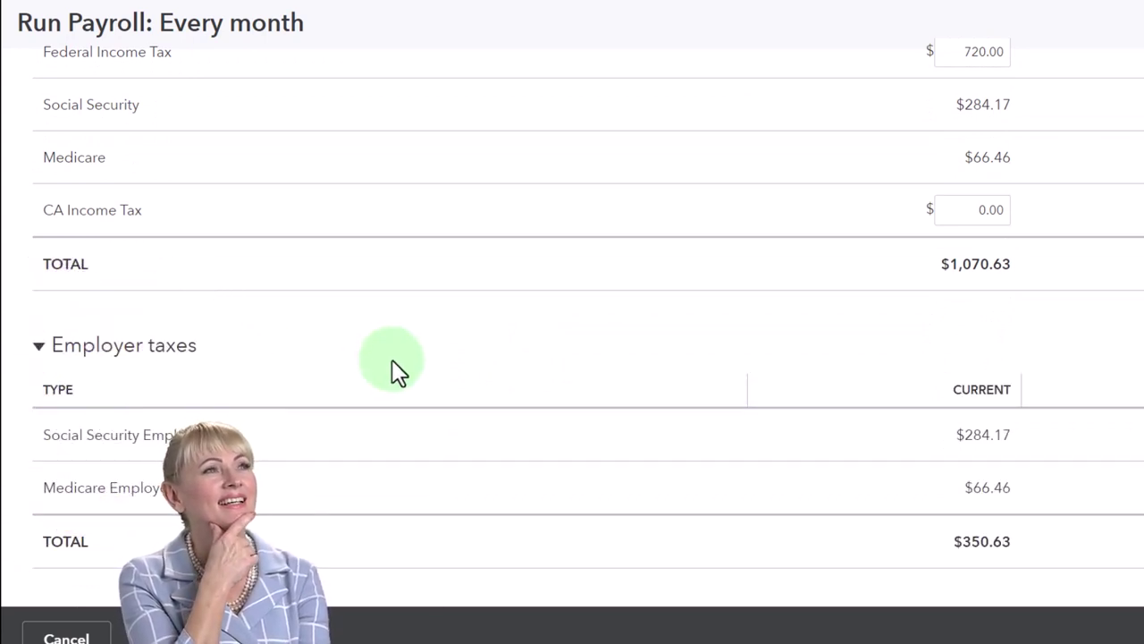
scroll(236, 257, up, 1)
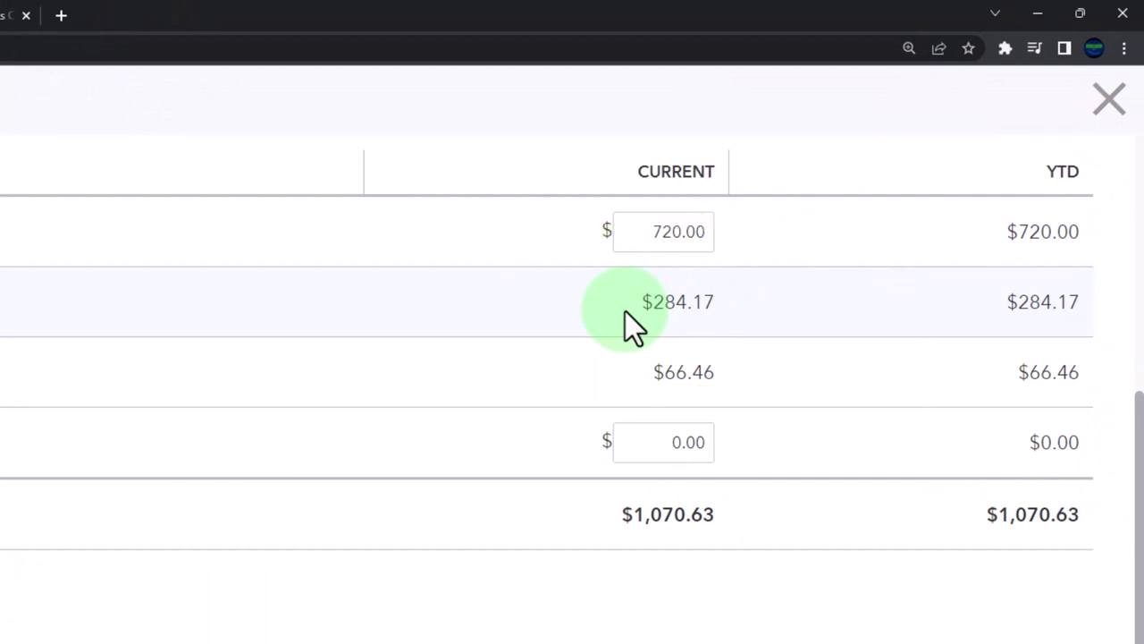
- Examine the employer Social Security, Medicare and total amounts against the employee taxes and the salary on the paycheck
click(626, 311)
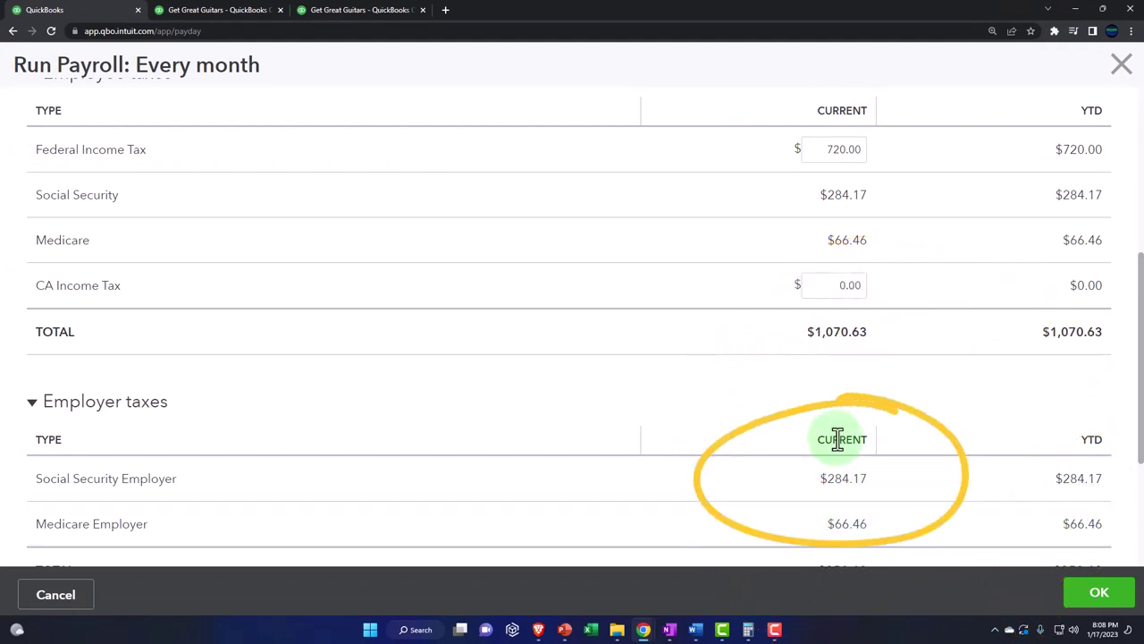
scroll(835, 493, down, 1)
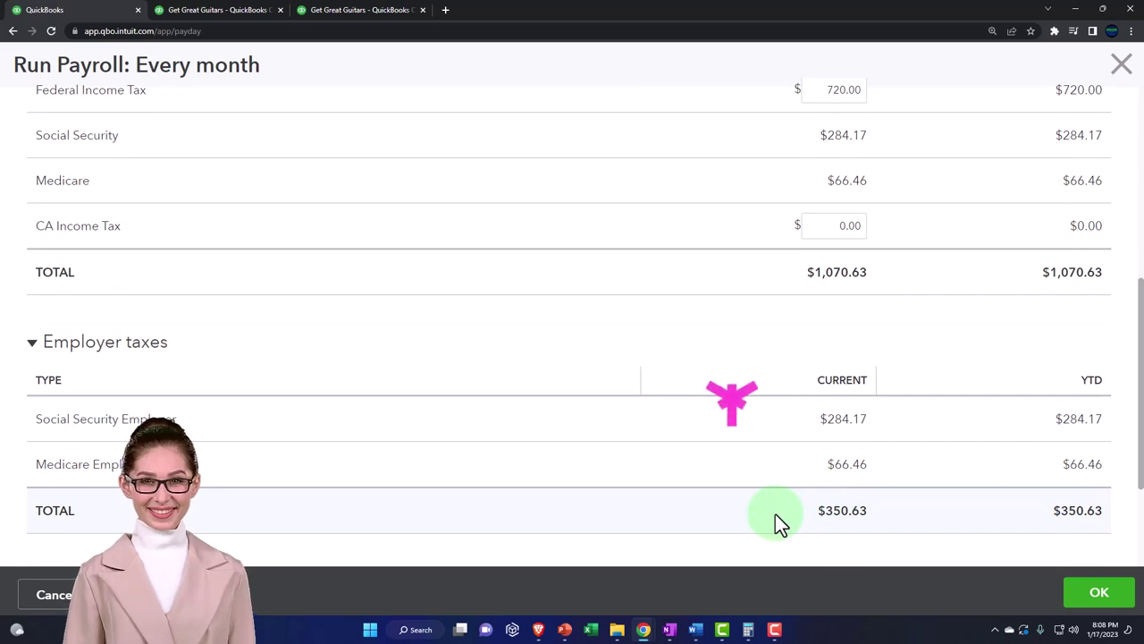
scroll(775, 513, down, 1)
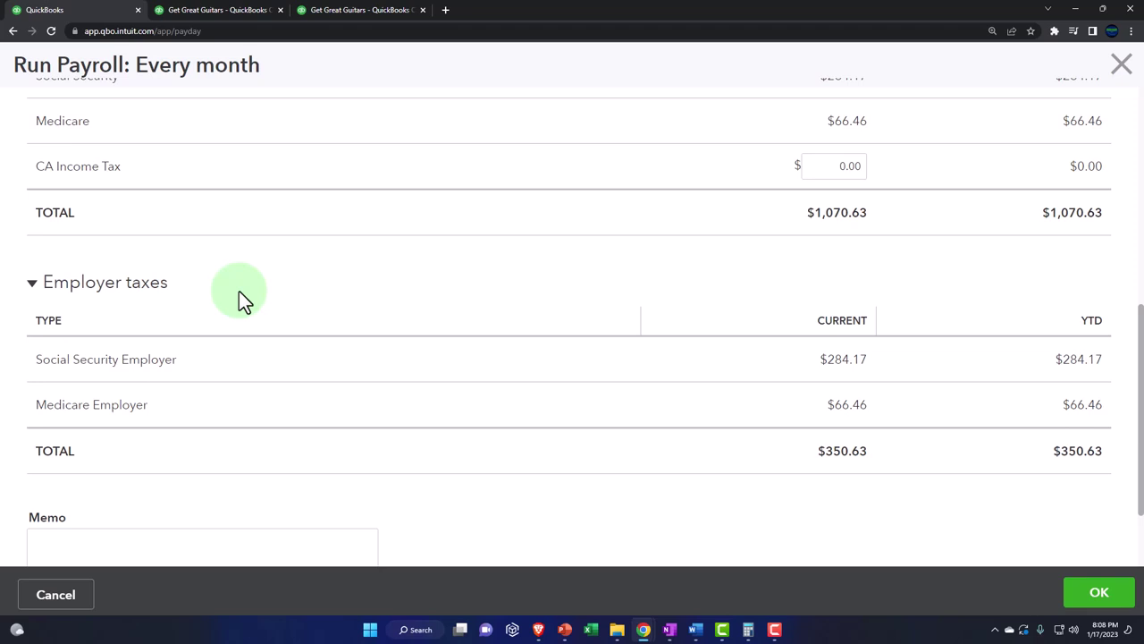
scroll(326, 281, up, 1)
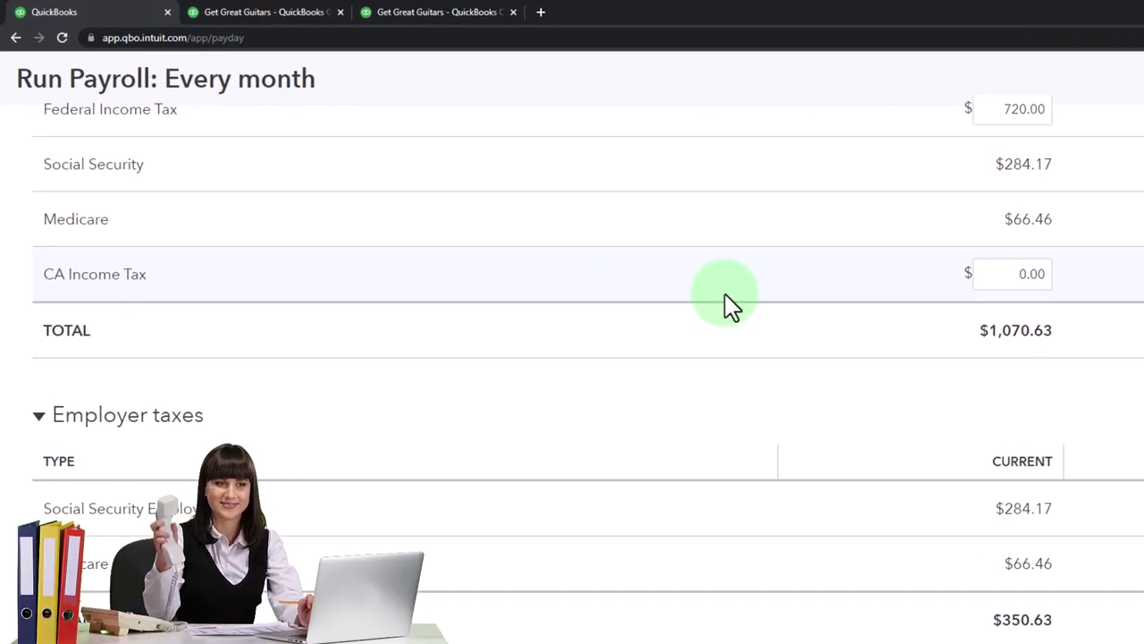
scroll(725, 294, up, 1)
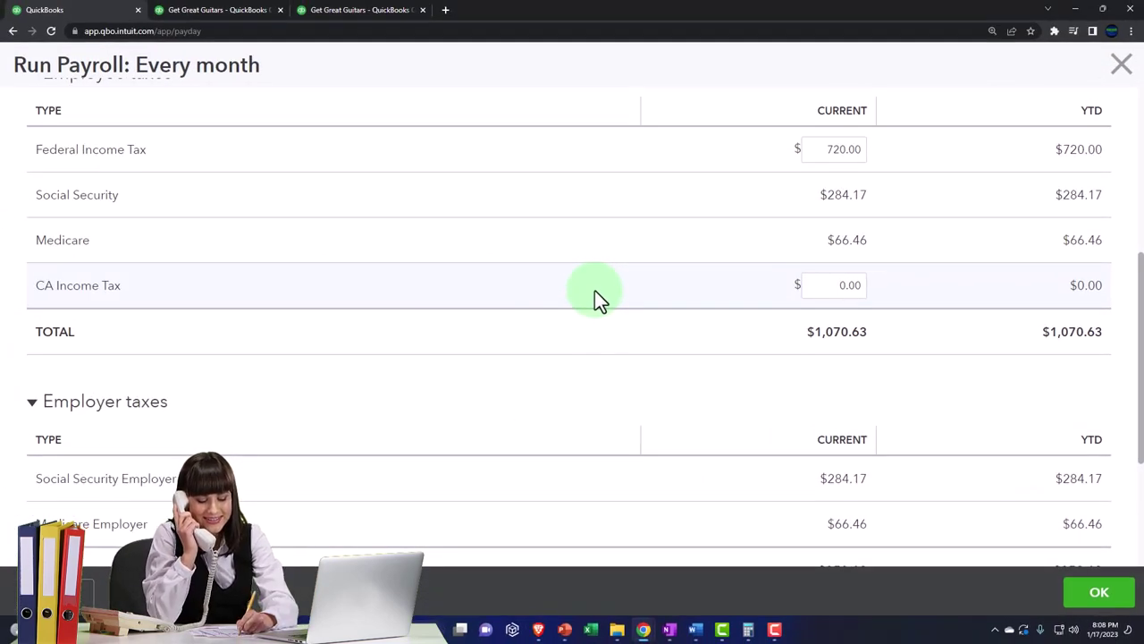
scroll(595, 291, up, 2)
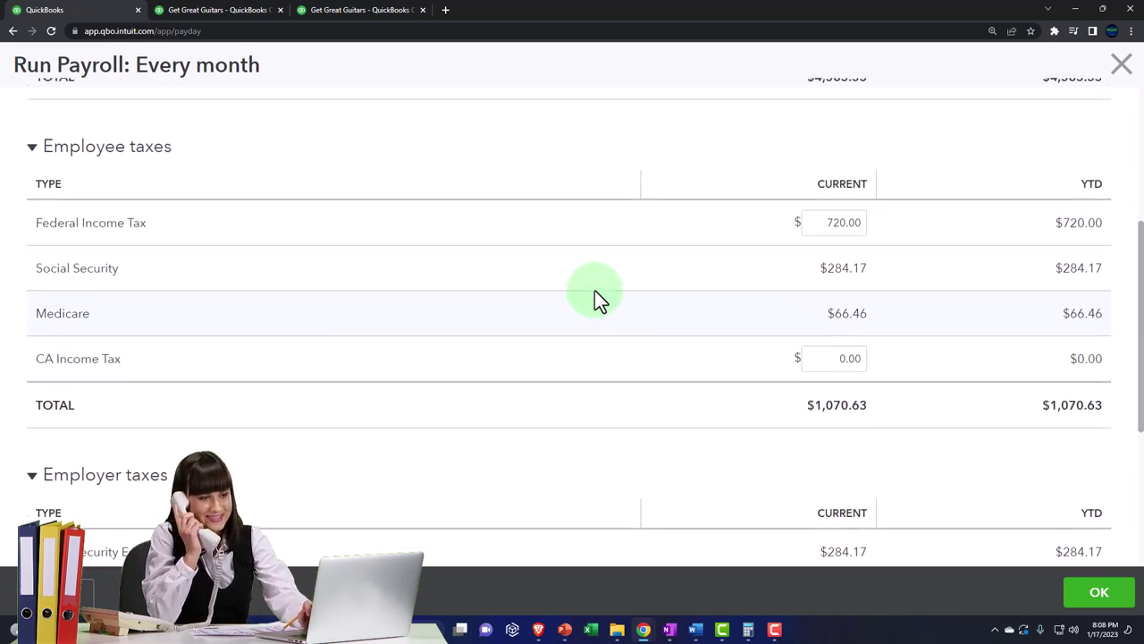
scroll(597, 298, up, 1)
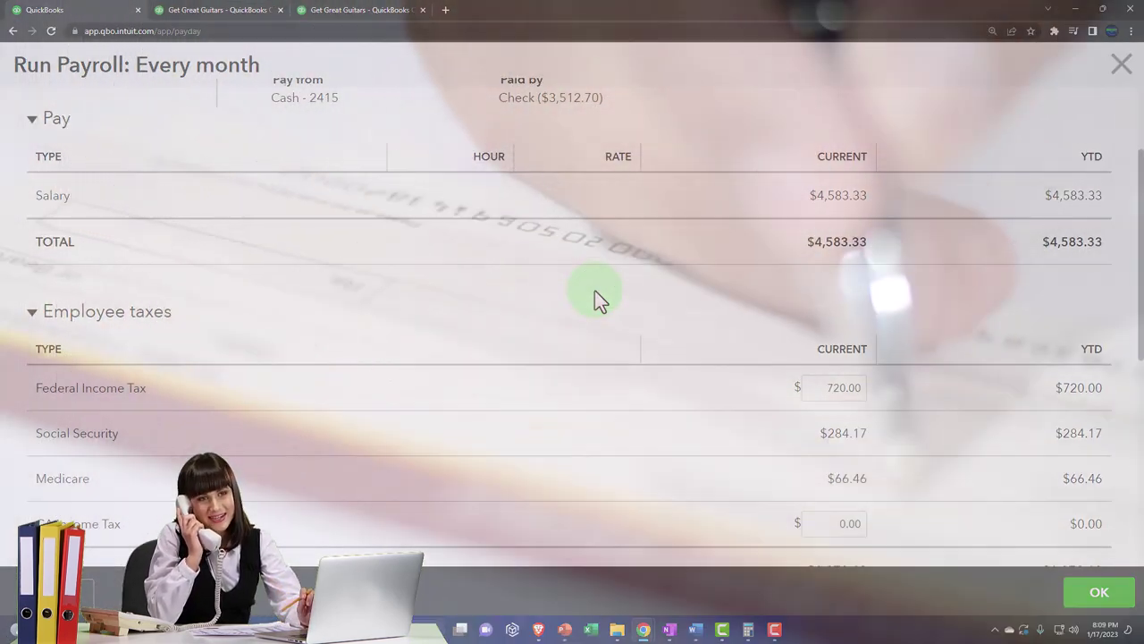
- Review the employee tax lines from Federal Income Tax to CA Income Tax, and follow them down to the employer taxes
scroll(594, 295, down, 1)
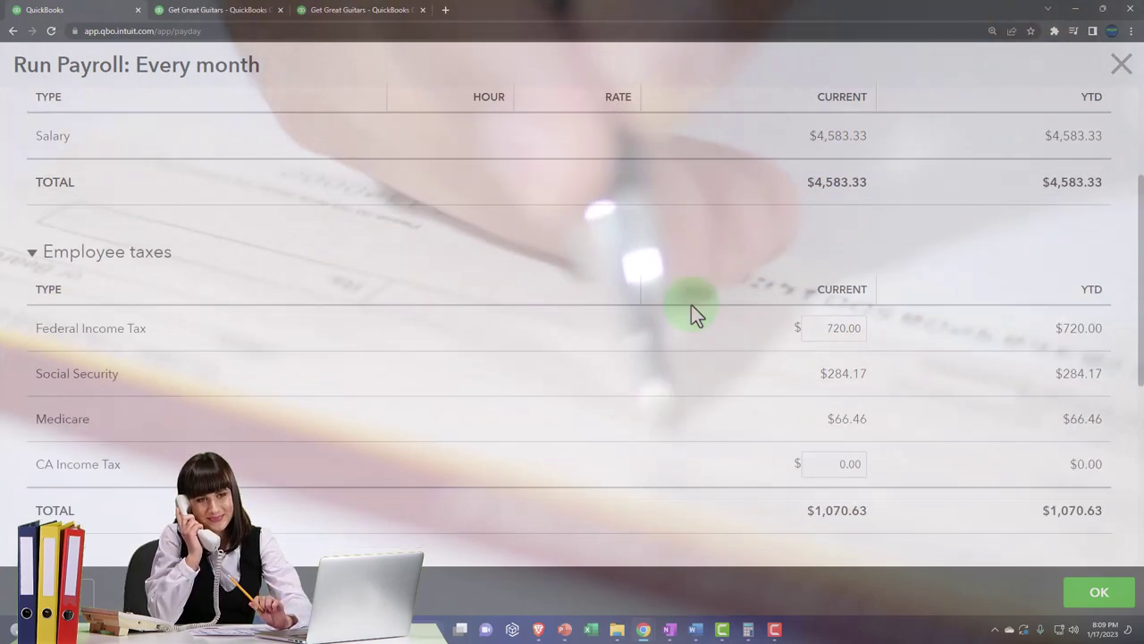
click(661, 247)
click(695, 284)
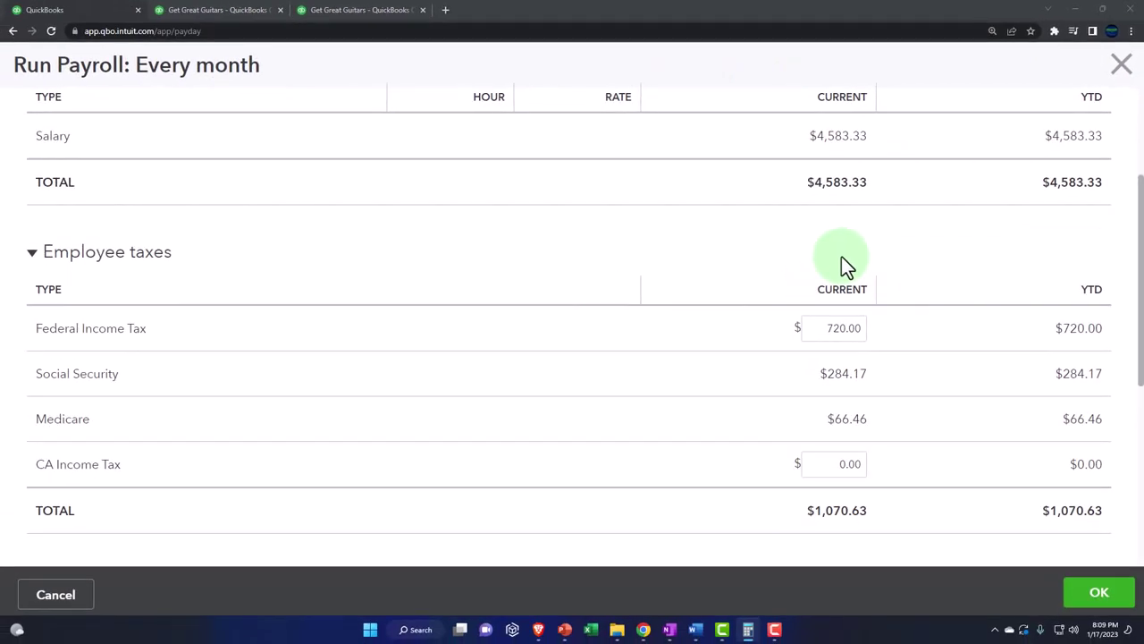
scroll(841, 257, down, 1)
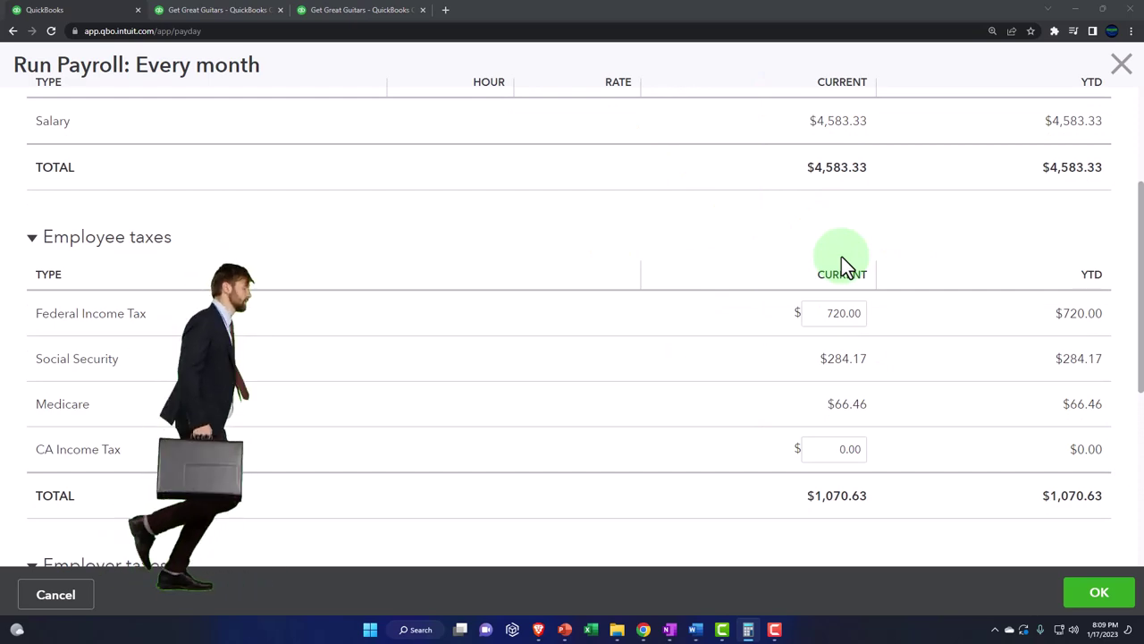
scroll(841, 256, up, 1)
scroll(843, 266, down, 1)
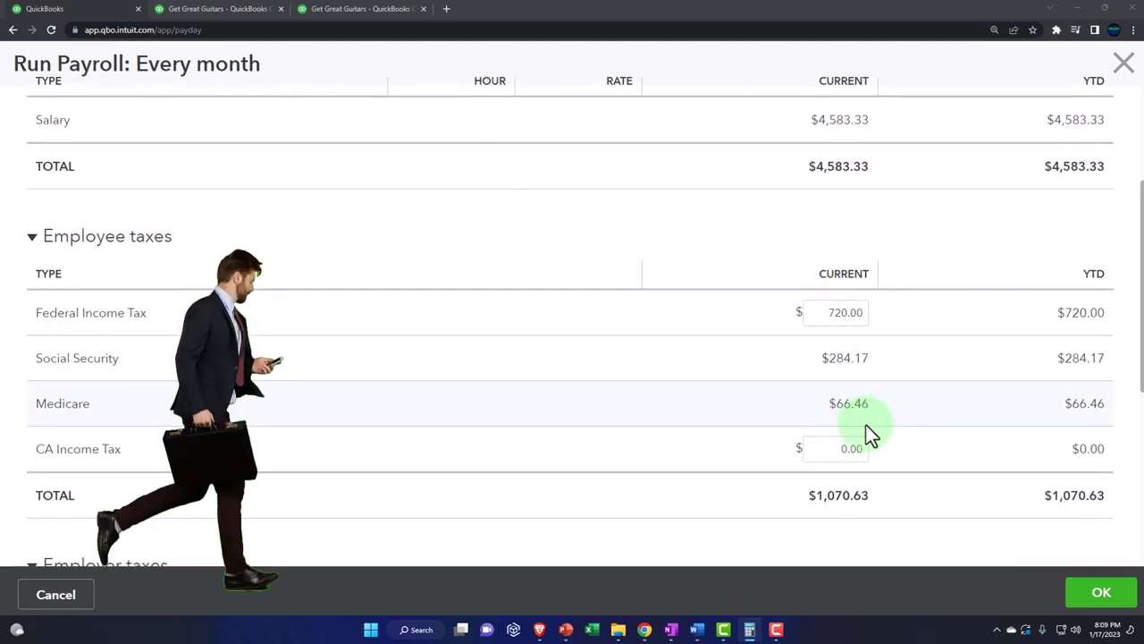
scroll(865, 424, down, 1)
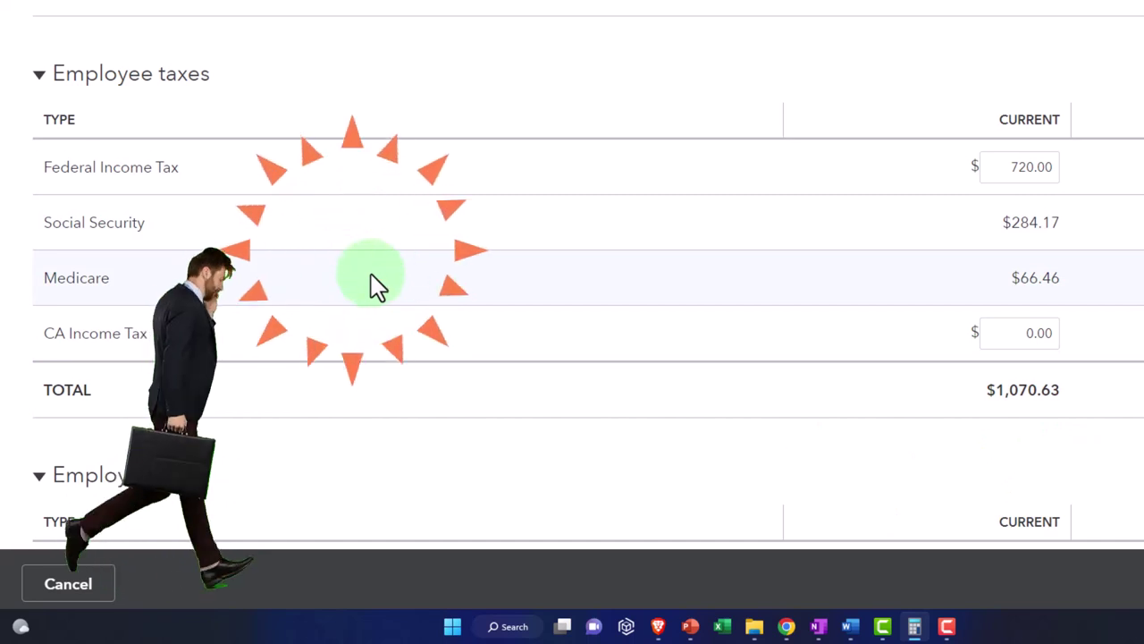
scroll(374, 278, down, 2)
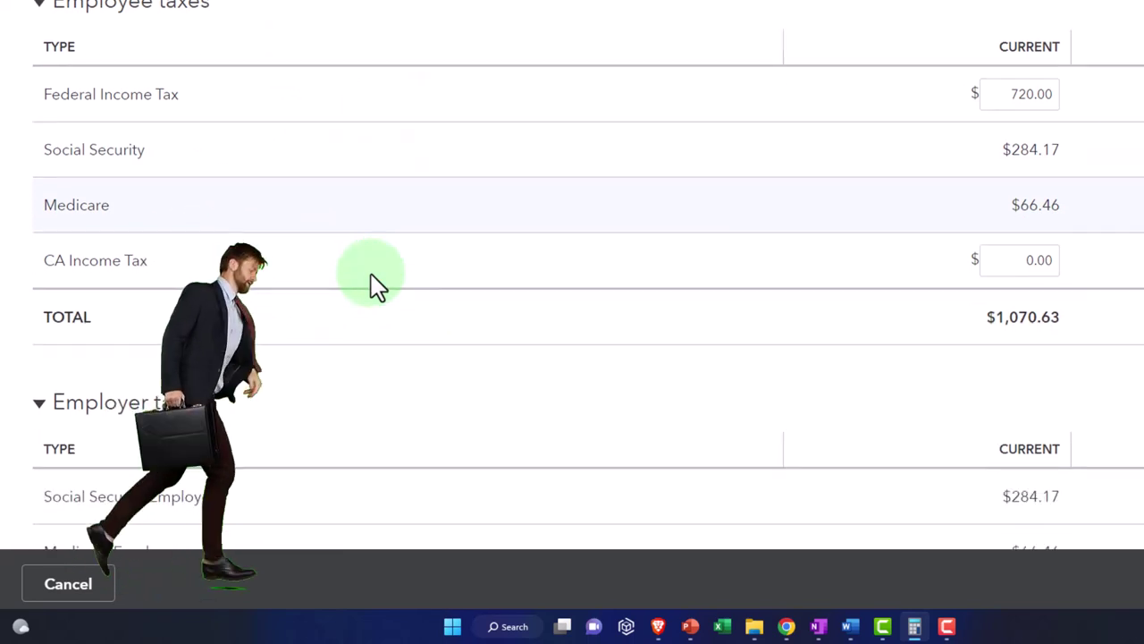
scroll(374, 285, down, 1)
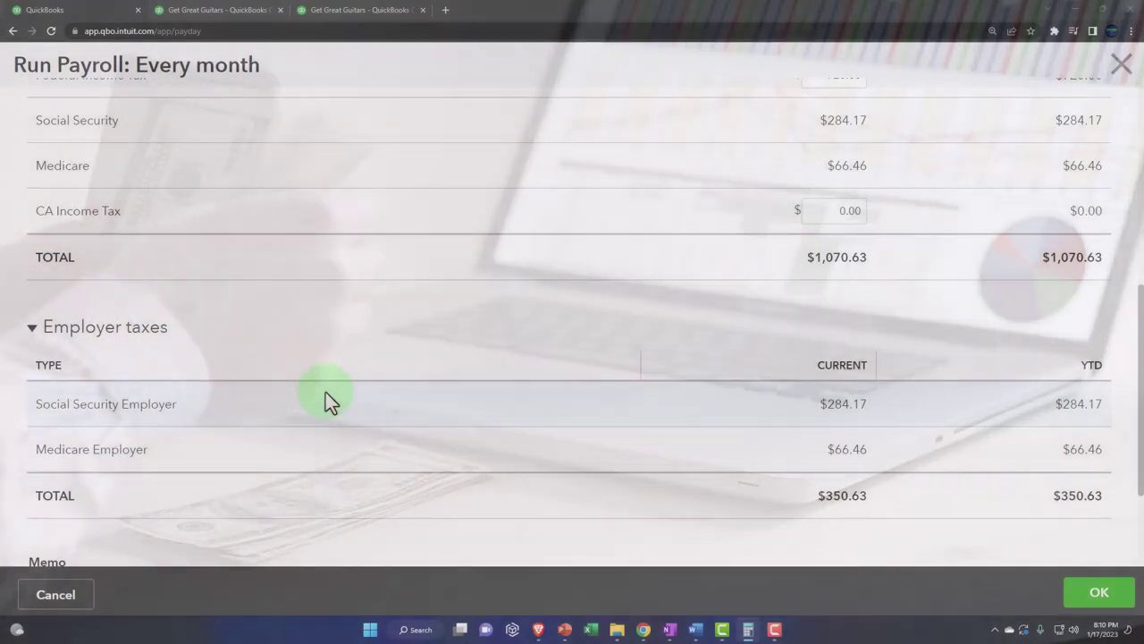
- Check the salaried employee's paycheck from the net pay down to the employer taxes, and accept it
scroll(325, 391, up, 3)
scroll(326, 394, up, 3)
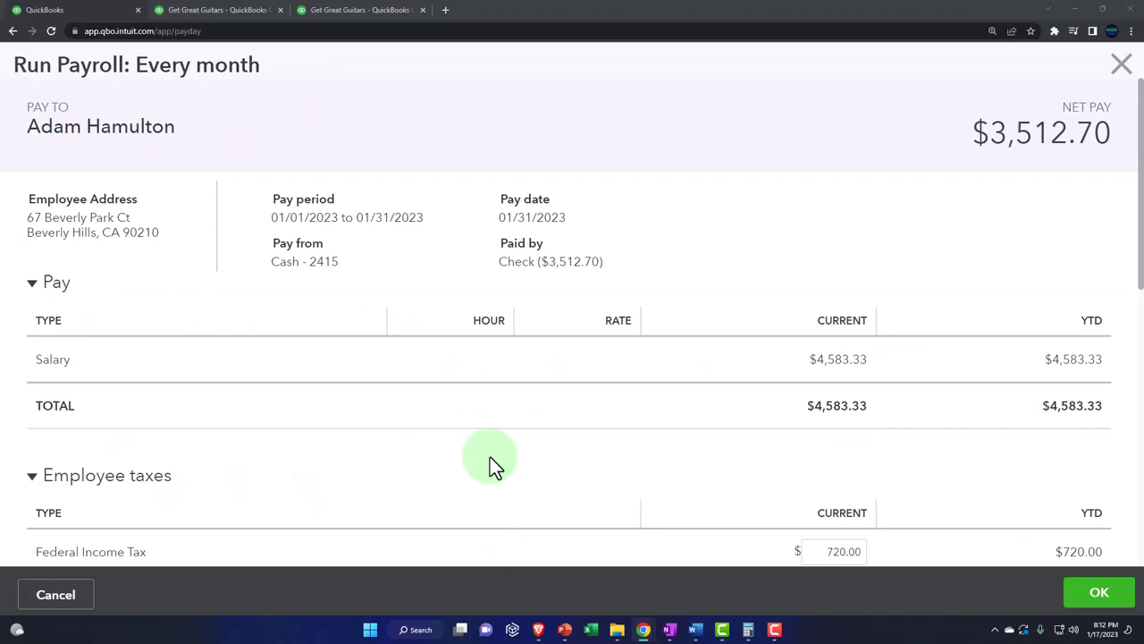
scroll(490, 456, down, 5)
scroll(490, 457, down, 3)
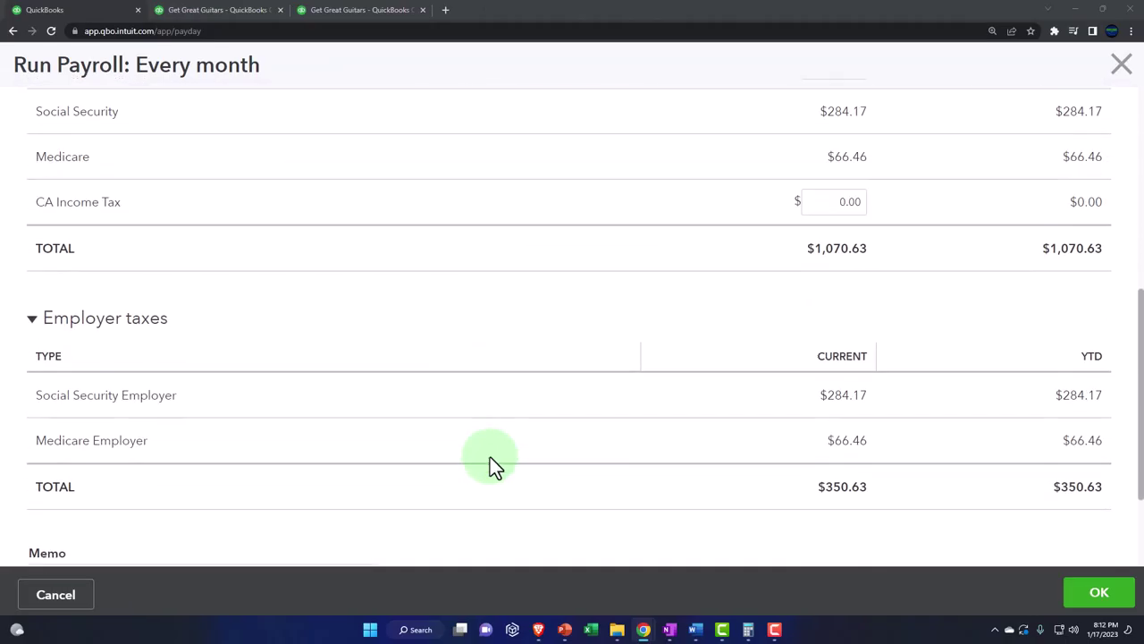
click(1096, 594)
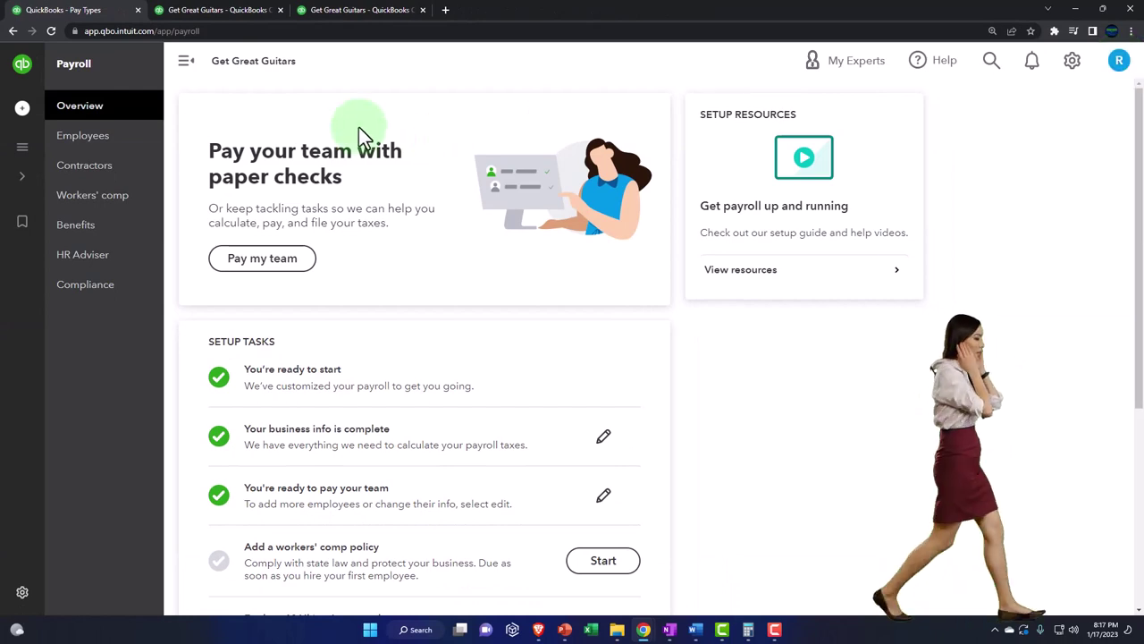
- Open the hourly employee's profile from the payroll employee list, and collapse the navigation menu to make room
click(89, 137)
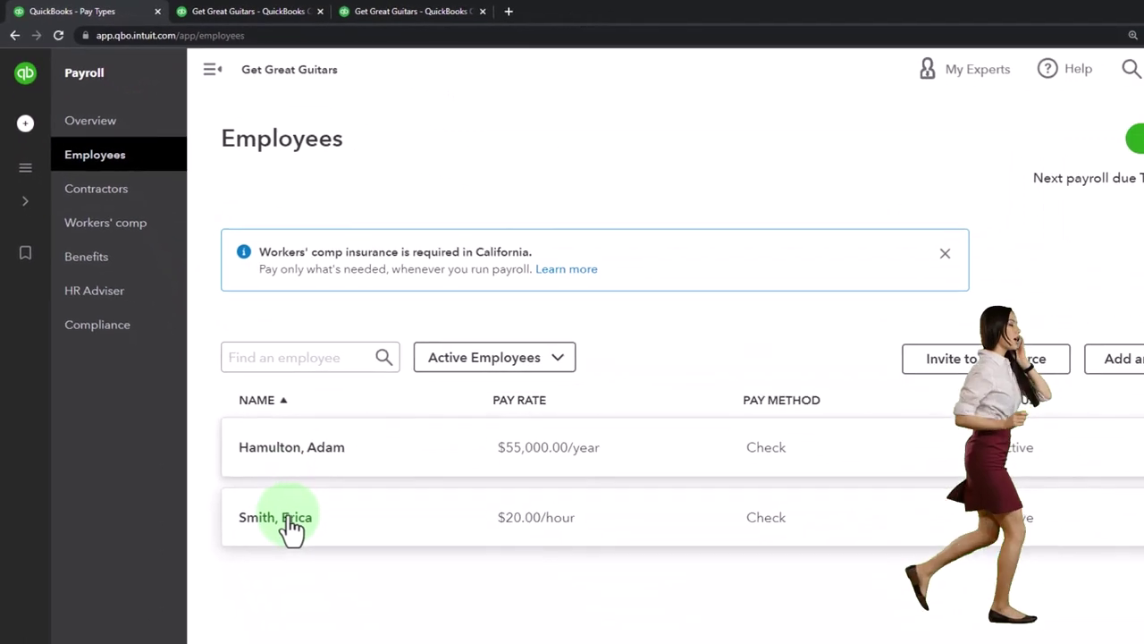
click(292, 528)
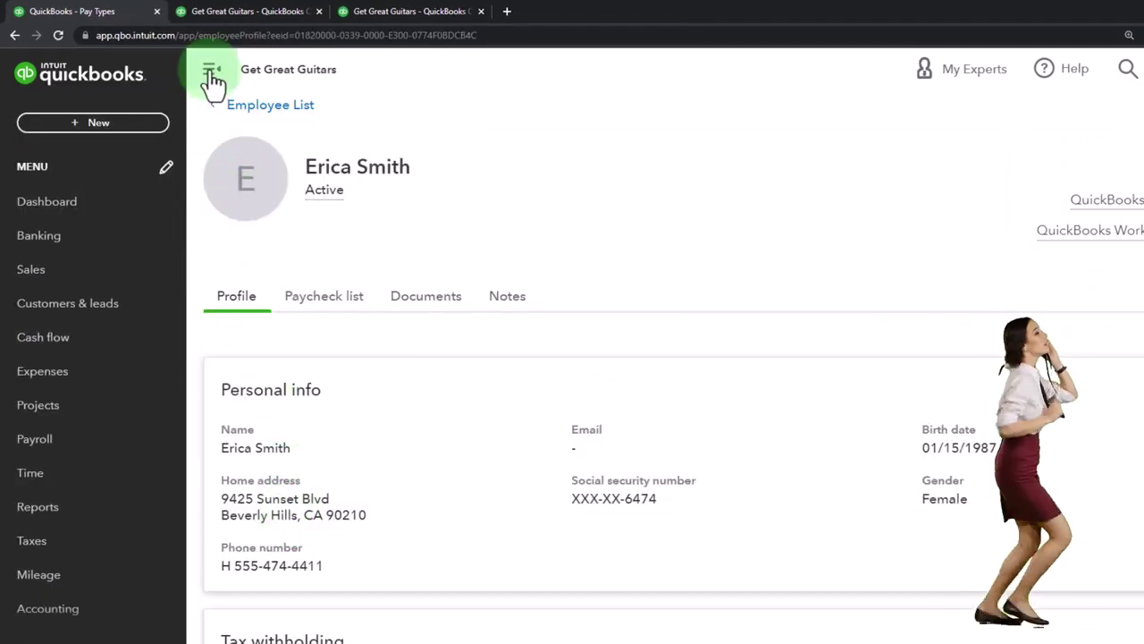
click(211, 75)
key(ctrl+plus)
key(ctrl+plus)
key(ctrl+plus)
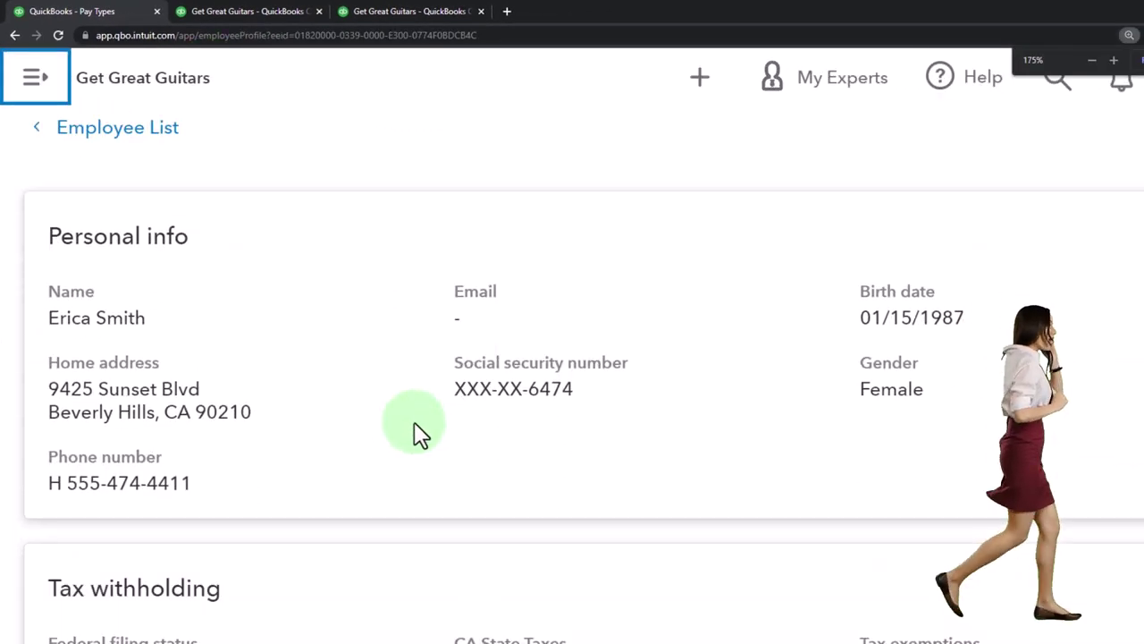
- Set the hourly employee's rate per hour to $15.00 in the pay types, and save the change
scroll(414, 421, down, 5)
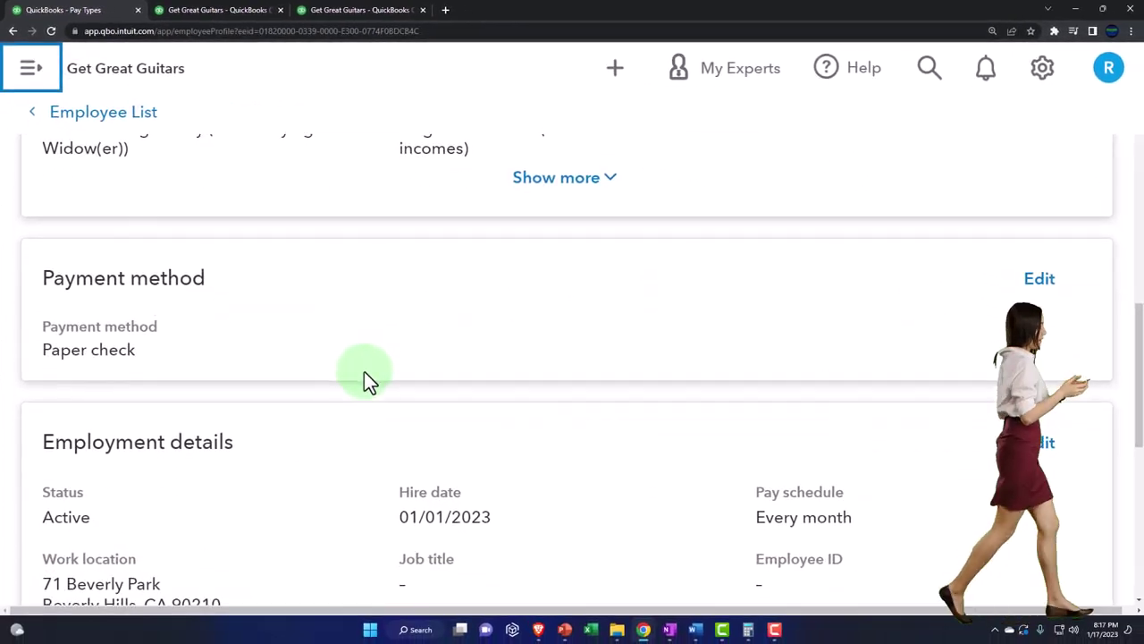
scroll(364, 371, down, 2)
scroll(364, 371, down, 1)
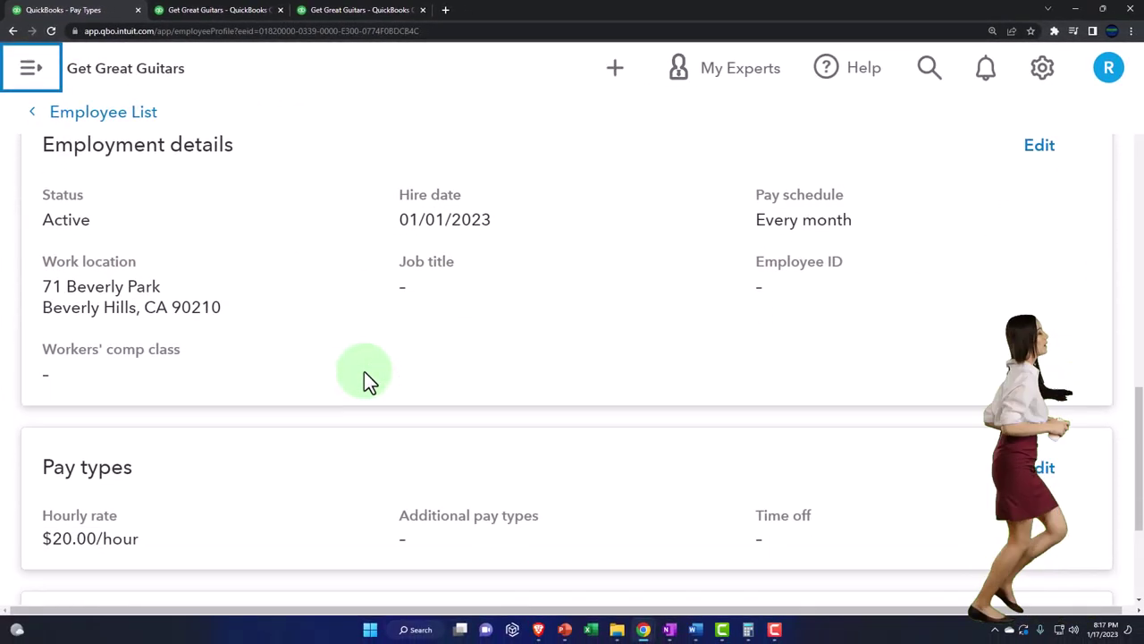
scroll(364, 371, down, 1)
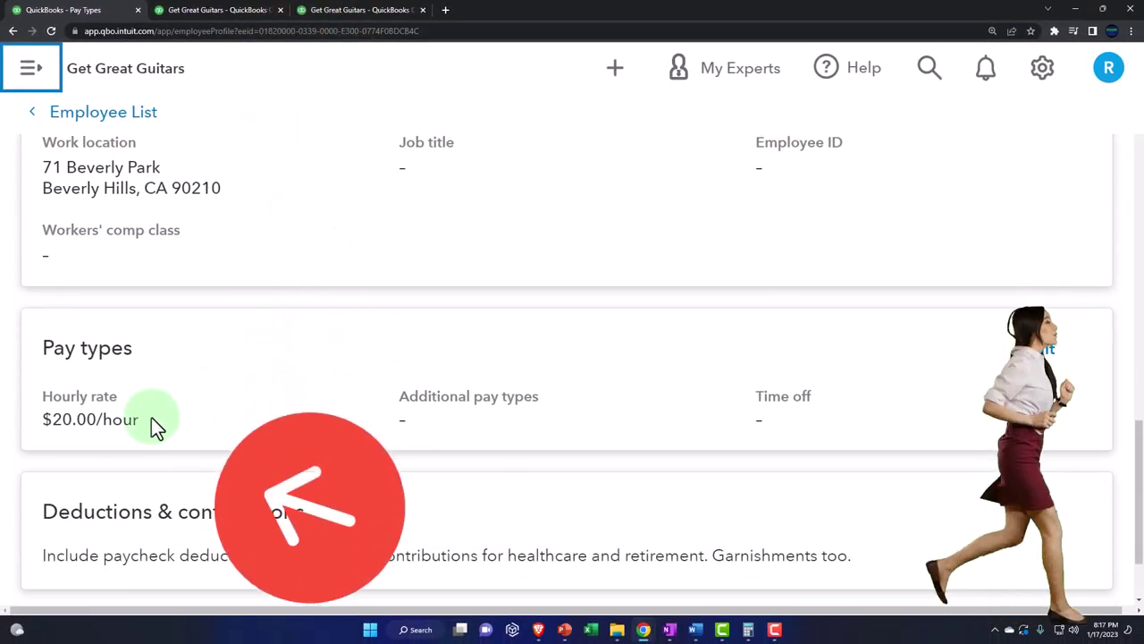
click(1041, 349)
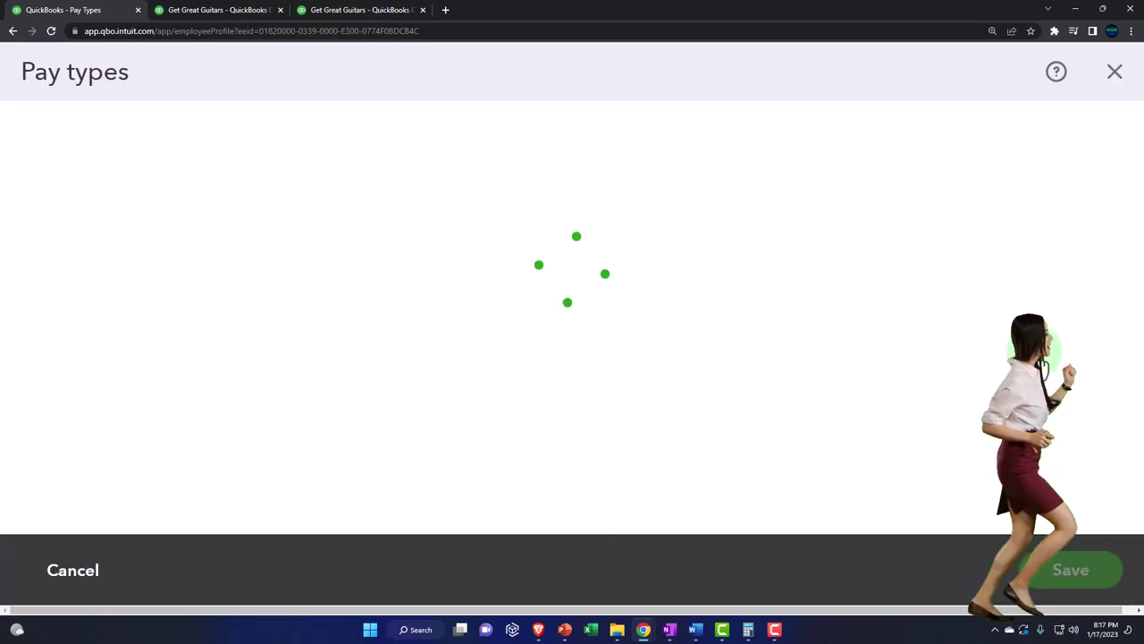
drag(546, 327, 483, 319)
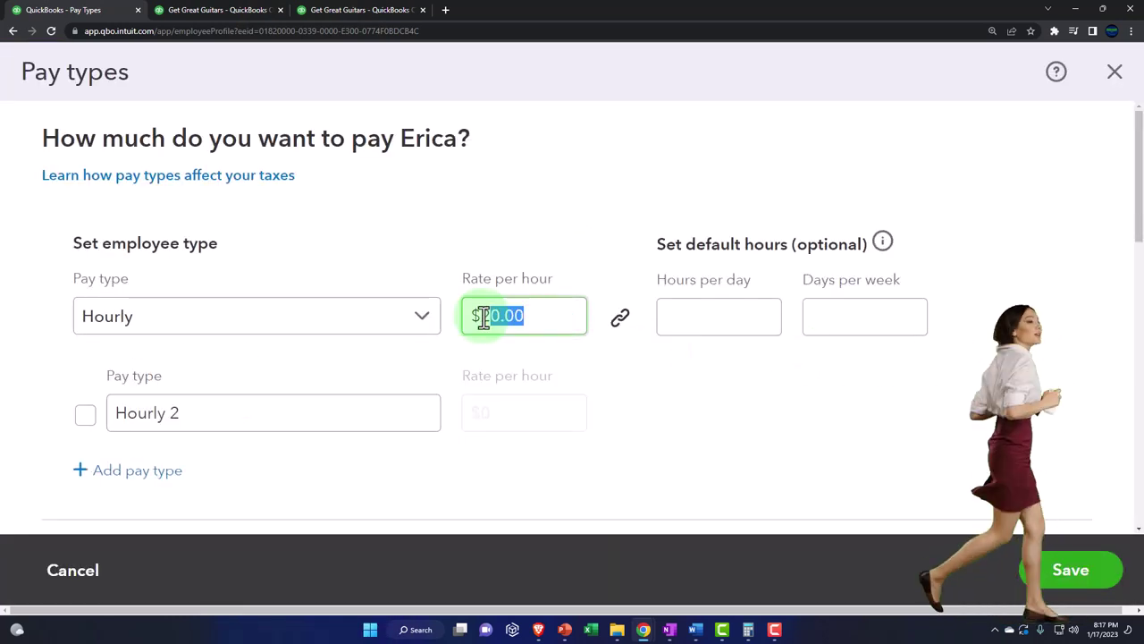
text(1)
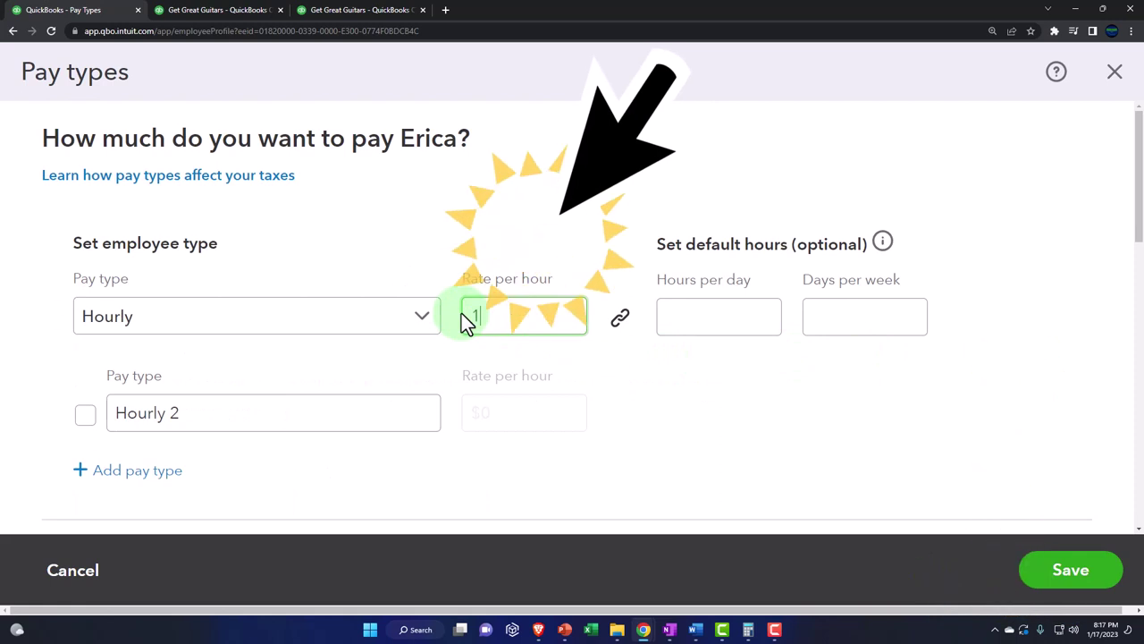
text(5)
key(Tab)
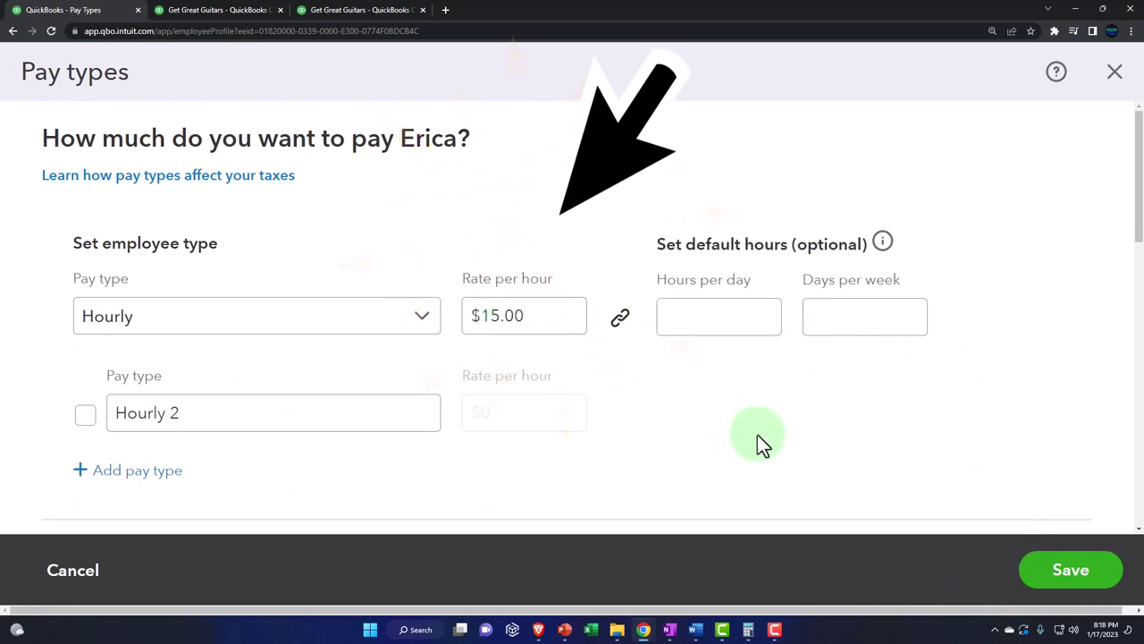
click(1062, 576)
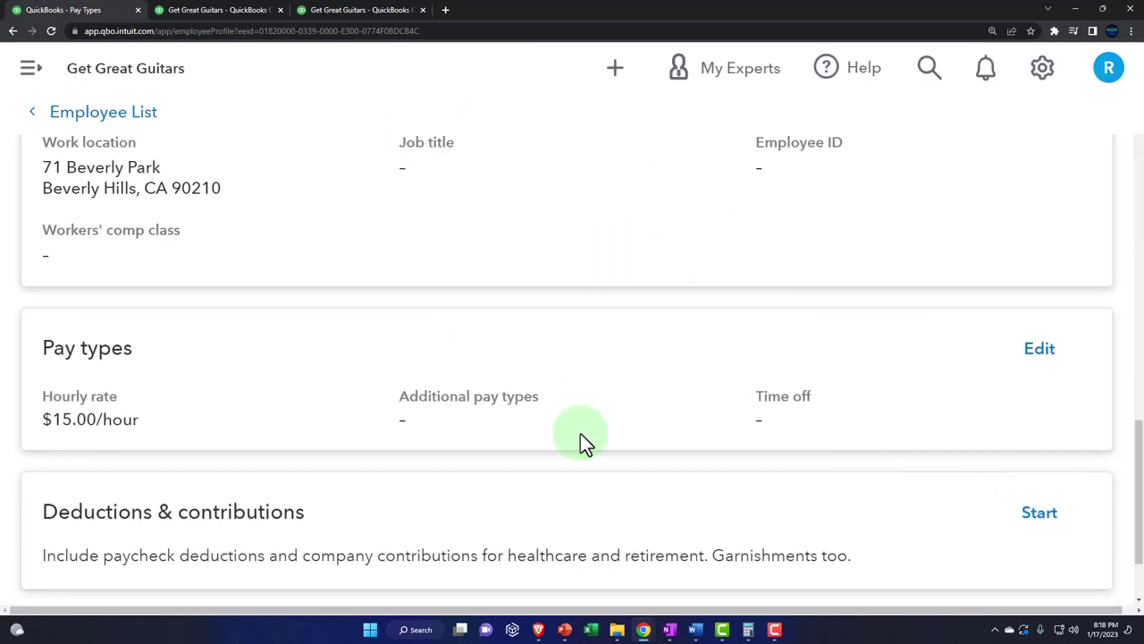
- Return from the employee profile to the payroll overview, and start a pay run for the team
scroll(459, 413, up, 8)
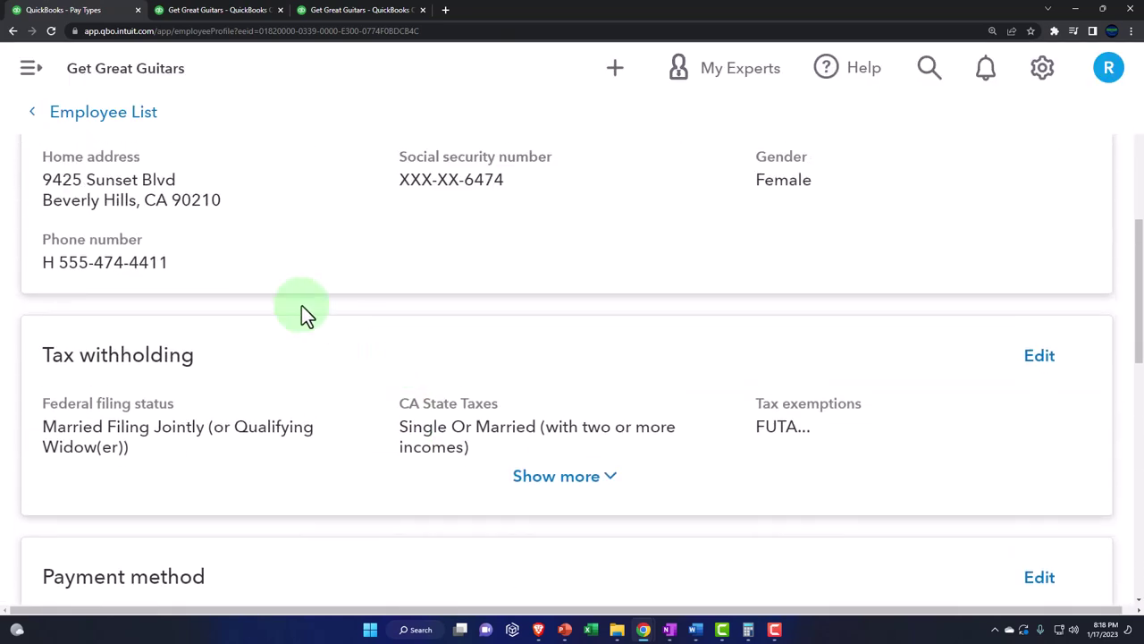
click(90, 115)
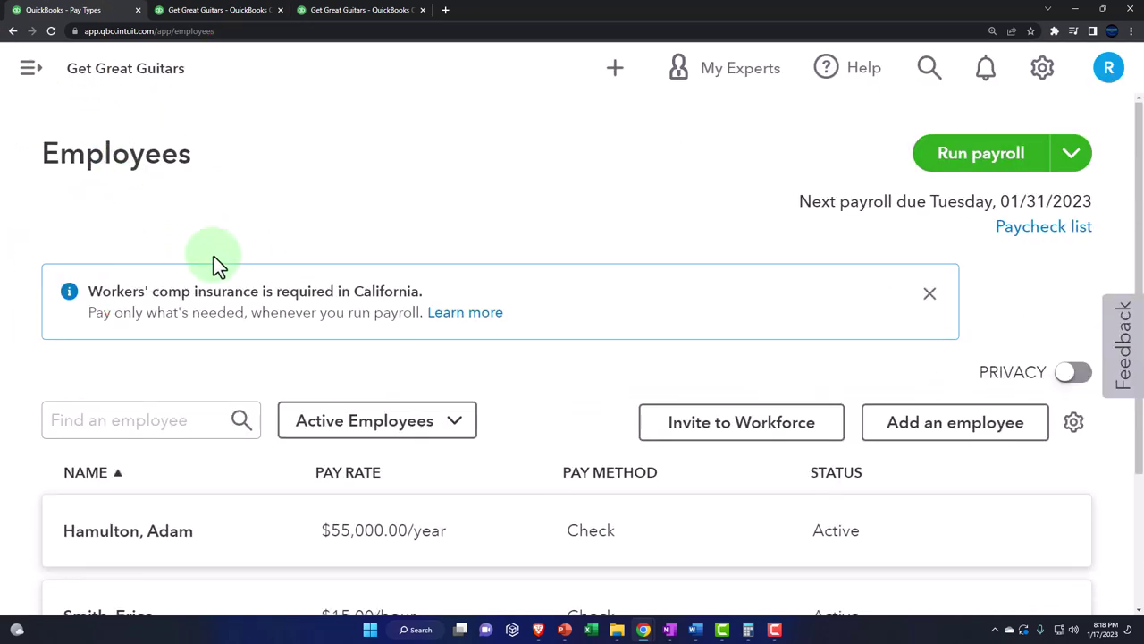
key(ctrl+minus)
click(34, 77)
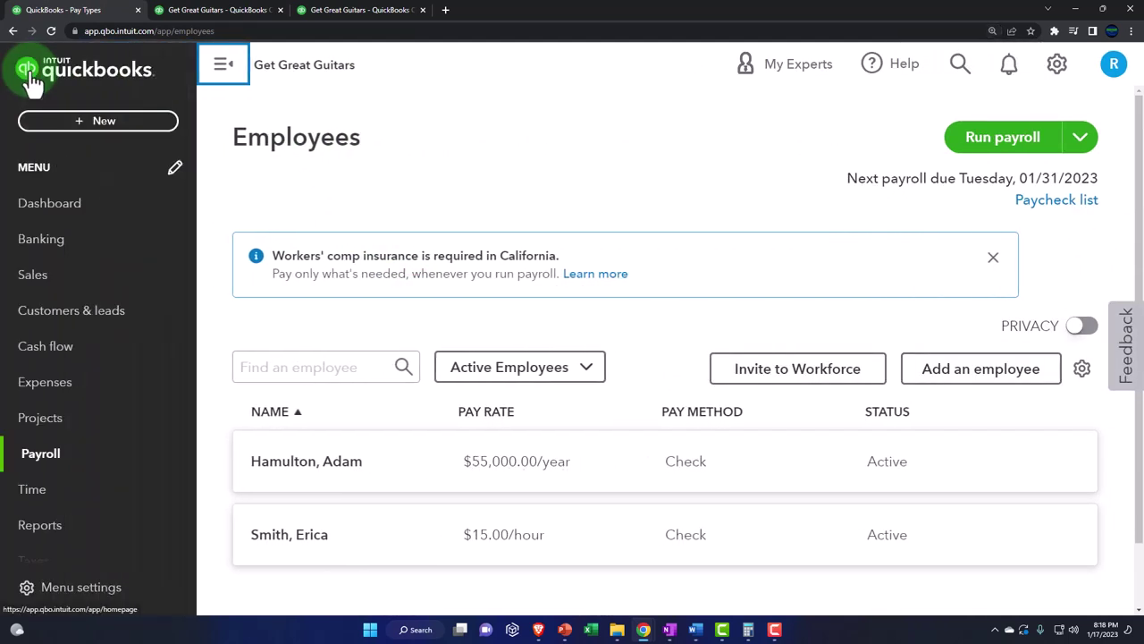
click(45, 458)
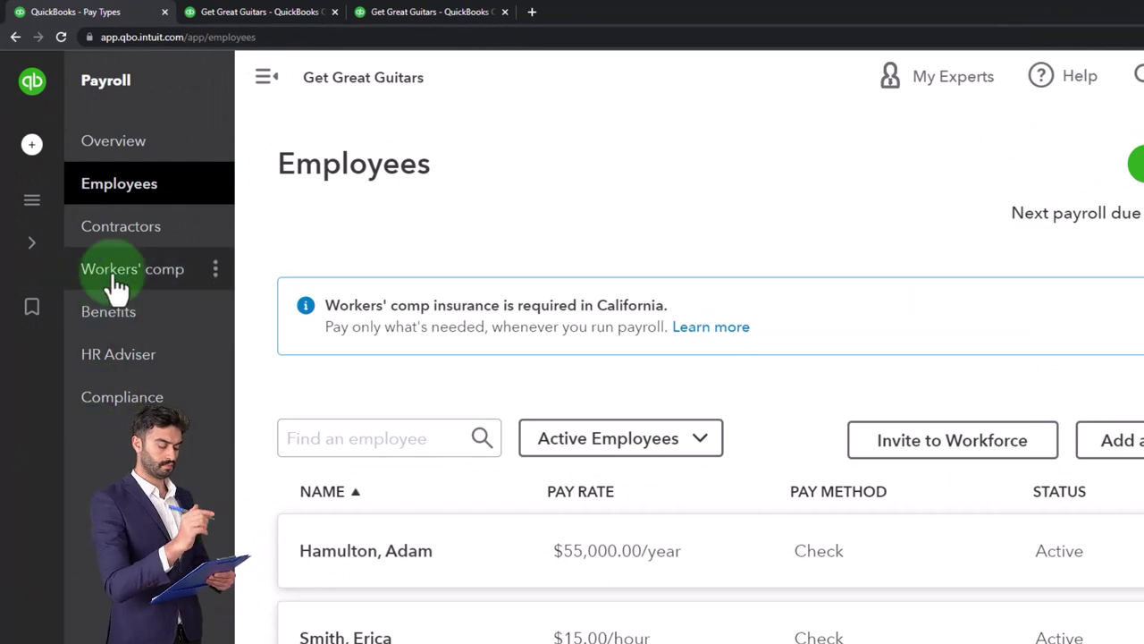
click(114, 161)
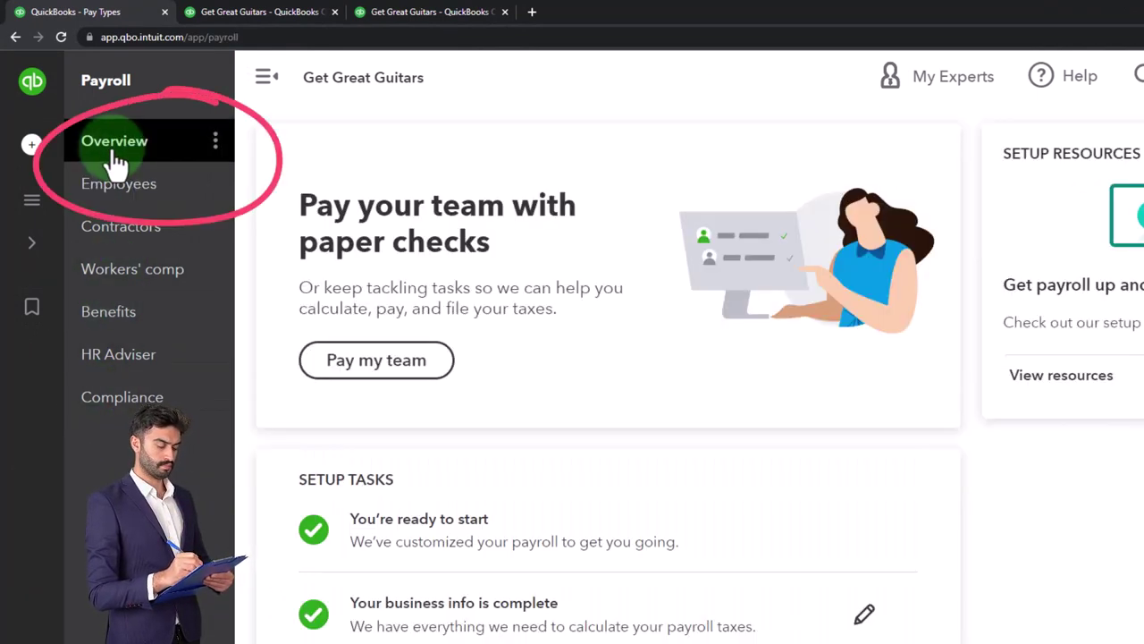
click(267, 80)
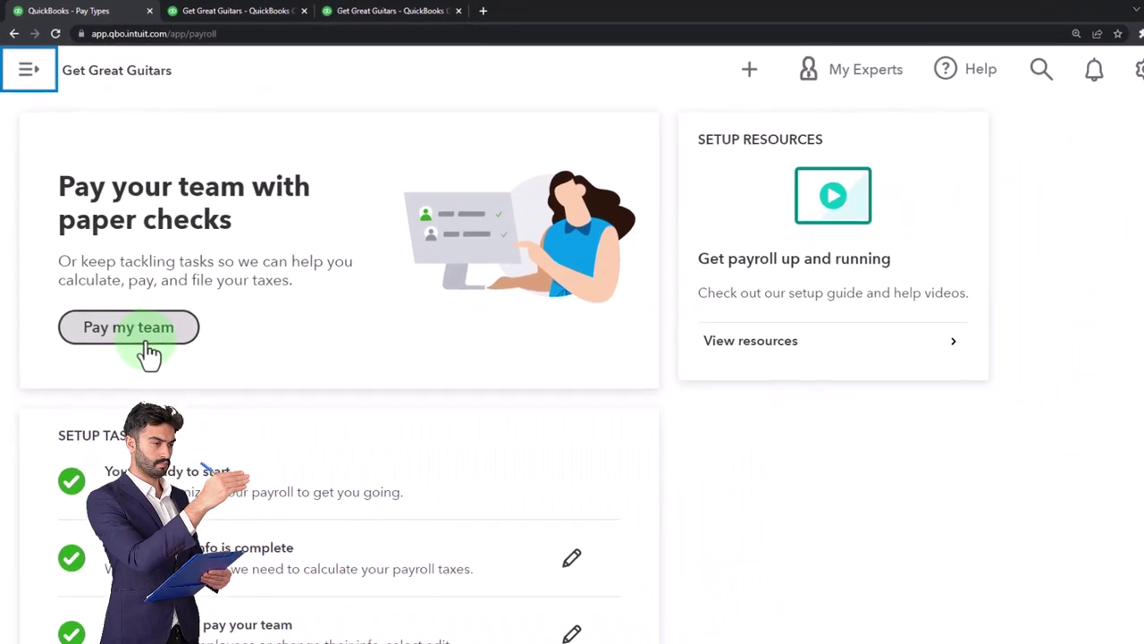
click(161, 380)
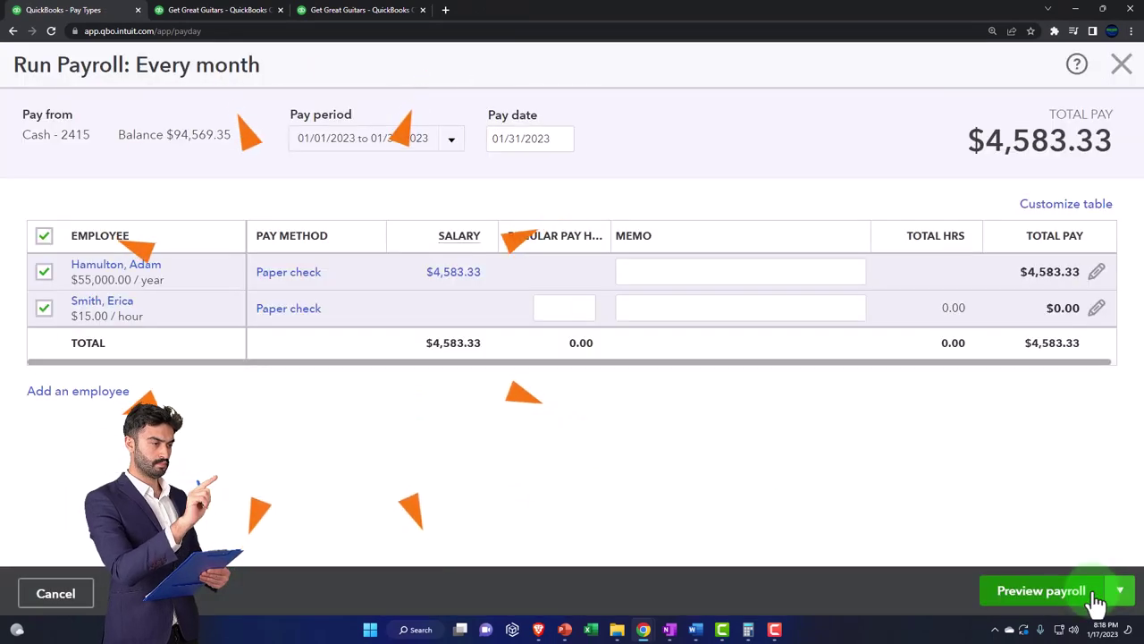
- Open the hourly employee's paycheck from the payroll table and enter 160 hours of regular pay
click(1097, 309)
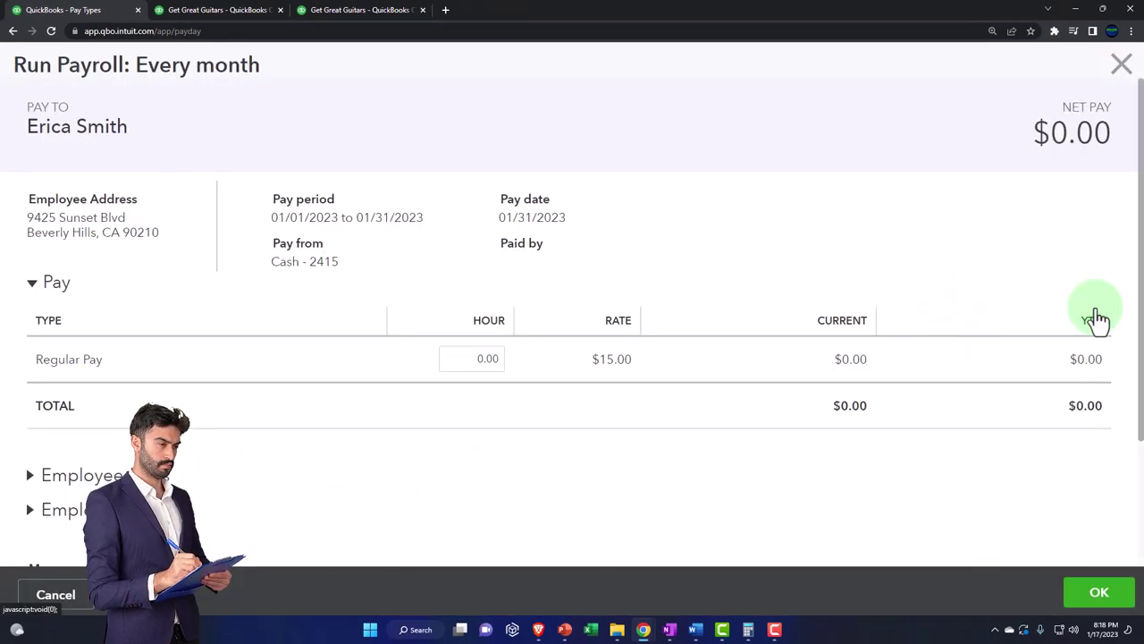
click(478, 359)
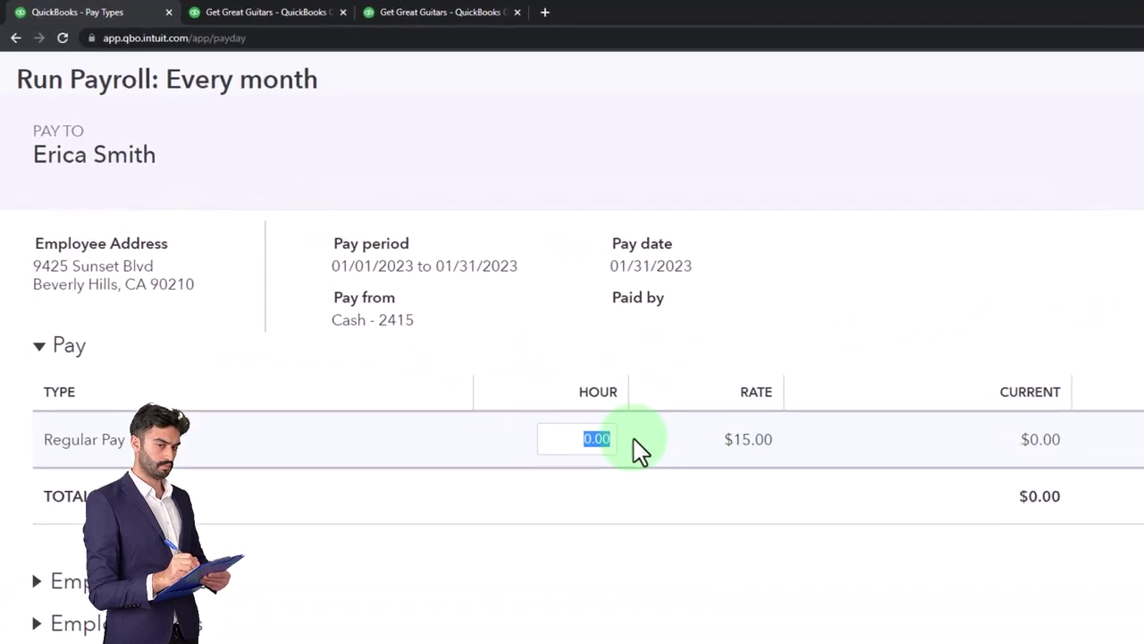
text(160)
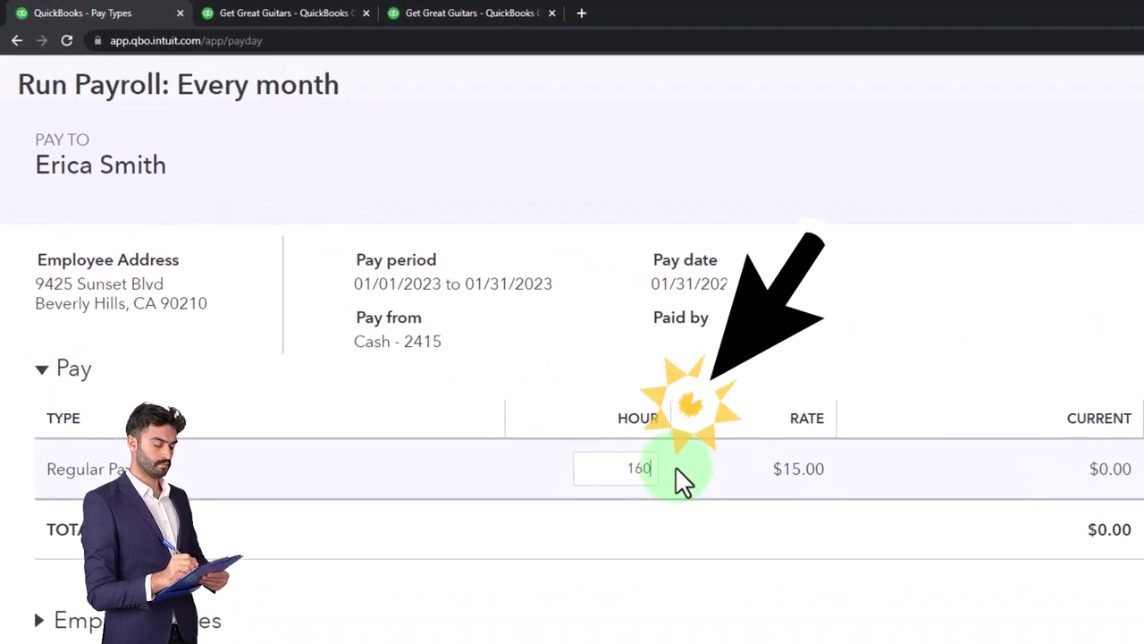
key(Tab)
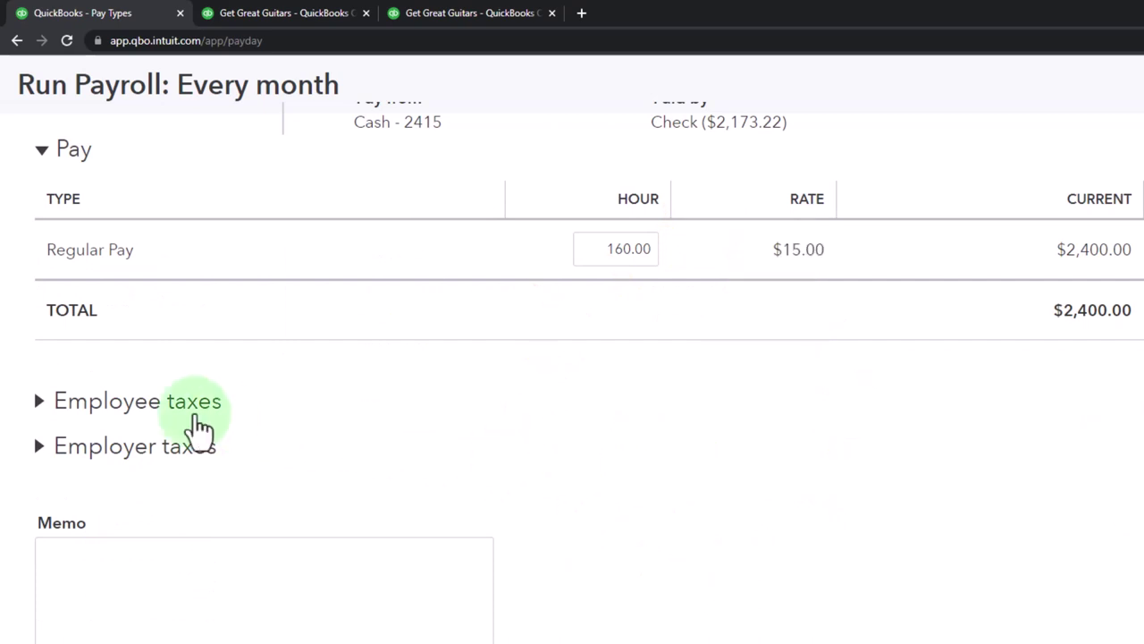
- Expand the employee taxes on the hourly employee's paycheck and set the Federal Income Tax to 360
click(41, 404)
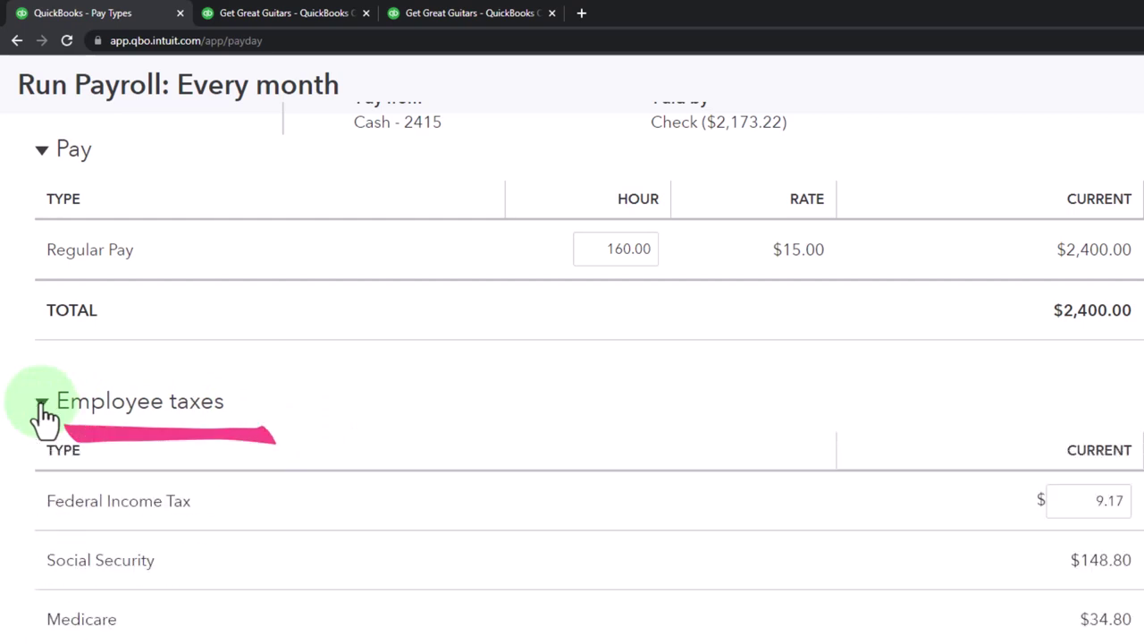
scroll(45, 415, down, 1)
scroll(242, 455, down, 1)
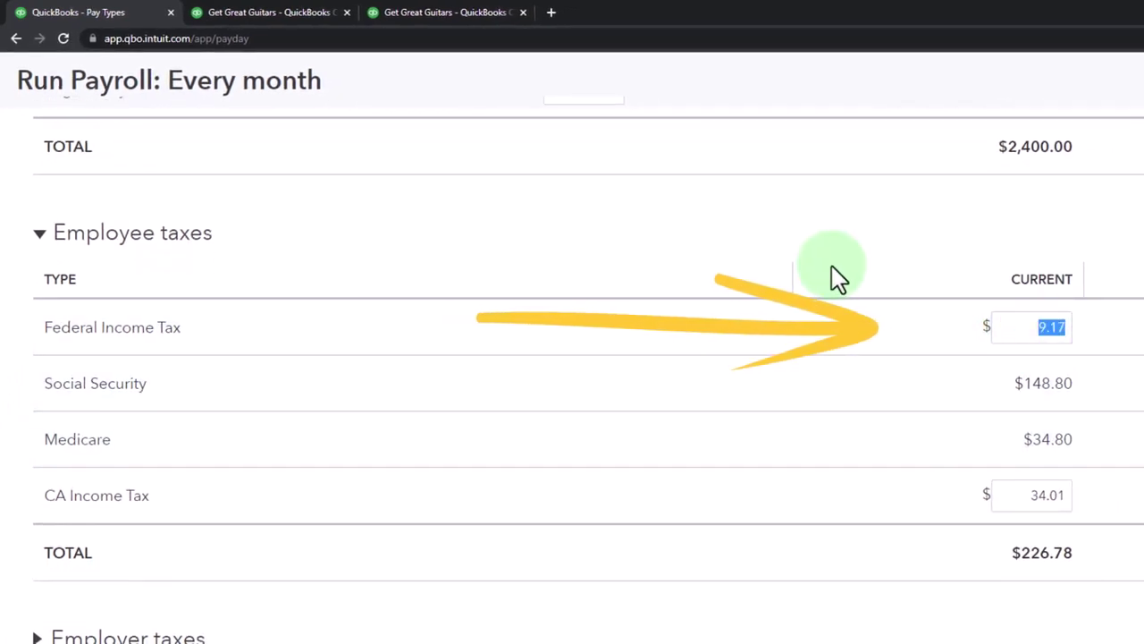
text(360)
key(Tab)
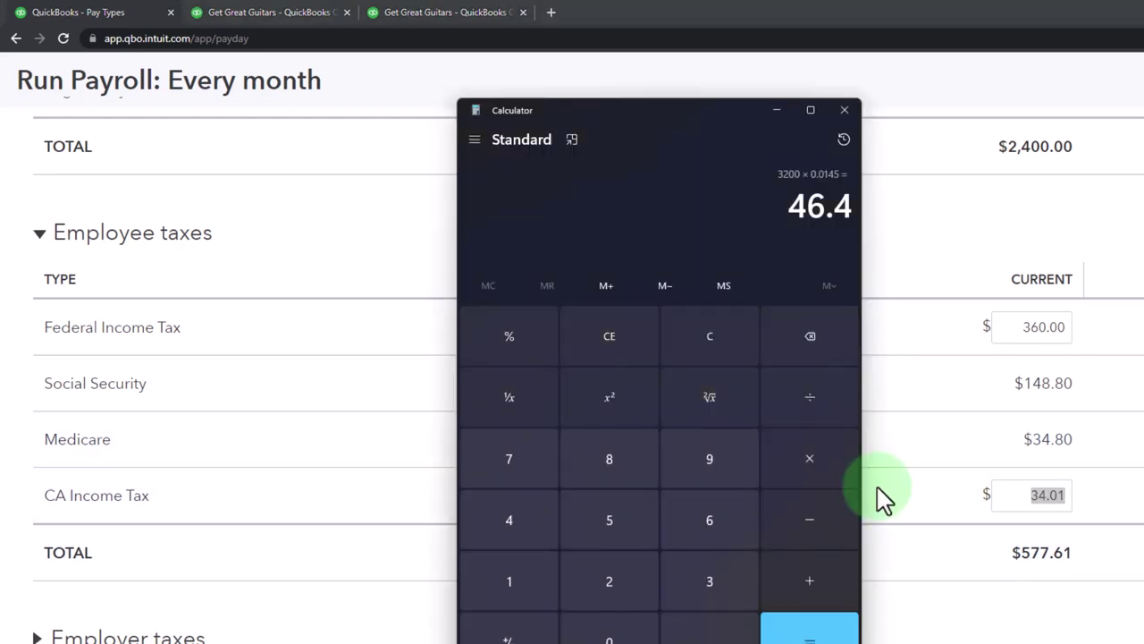
- Check Social Security and Medicare in a compact Calculator over the paycheck by multiplying 2400 by 0.062 and by 0.0145
click(522, 127)
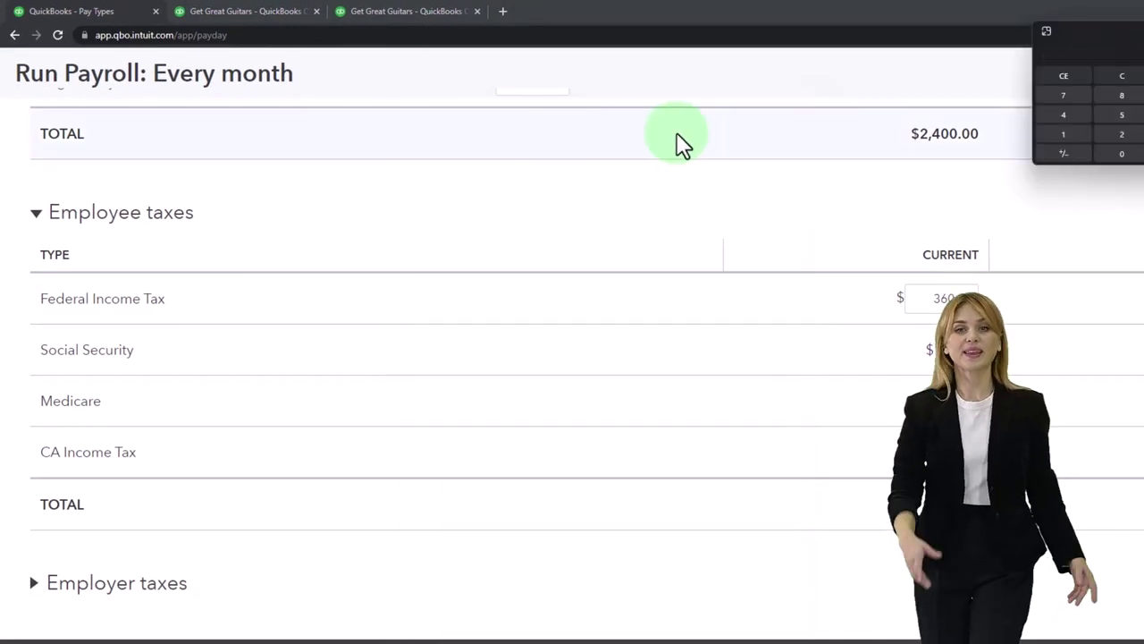
drag(1097, 40, 572, 224)
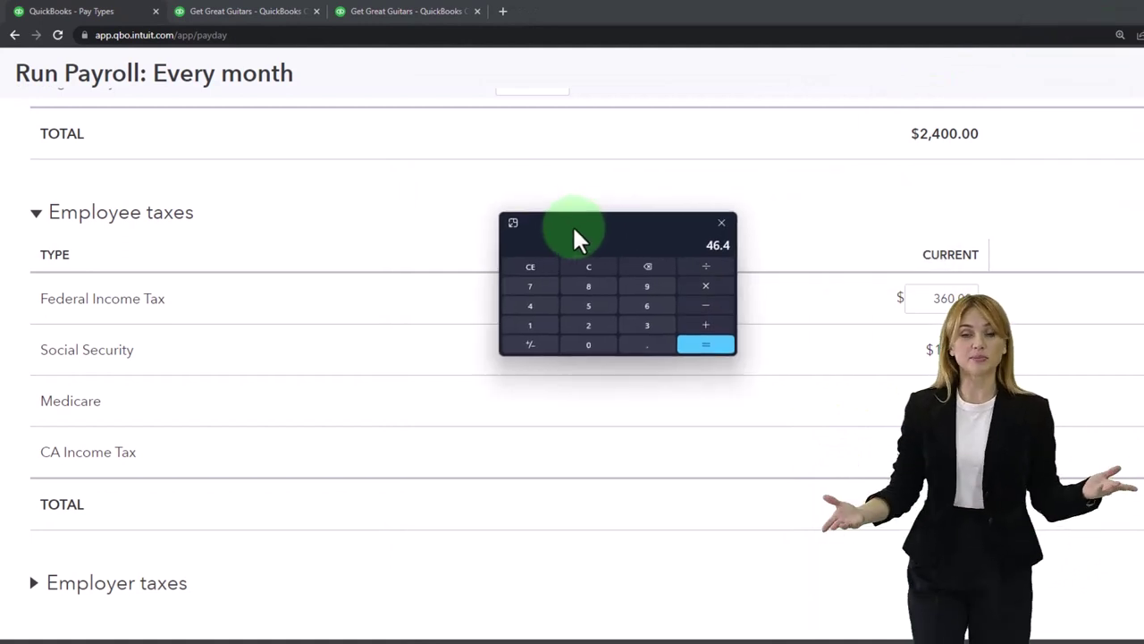
text(2400)
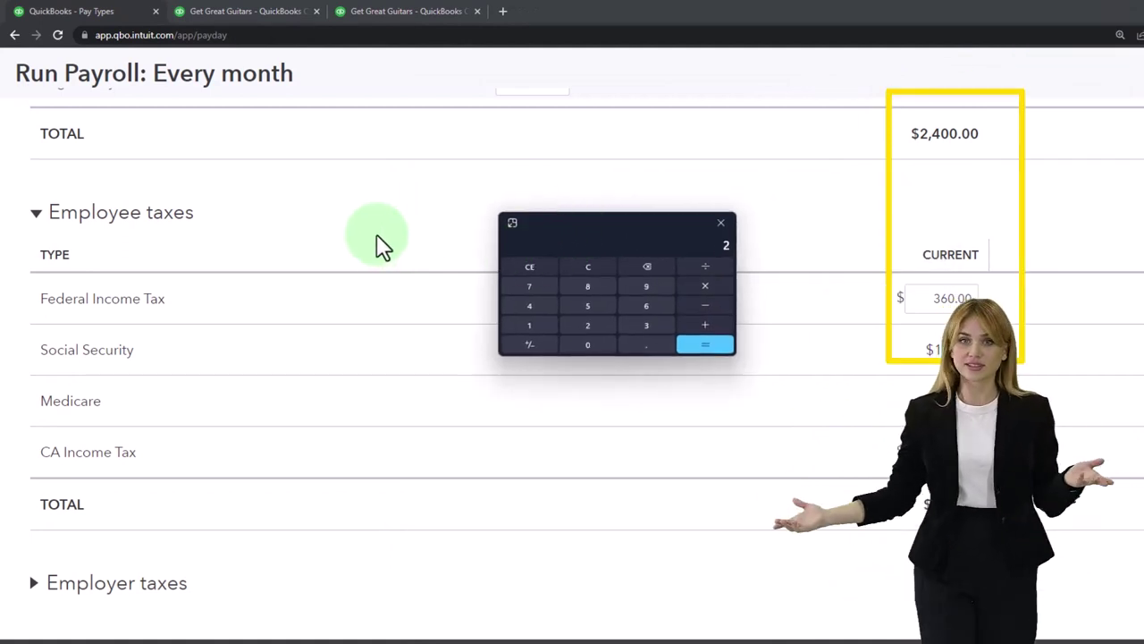
key(Escape)
text(062)
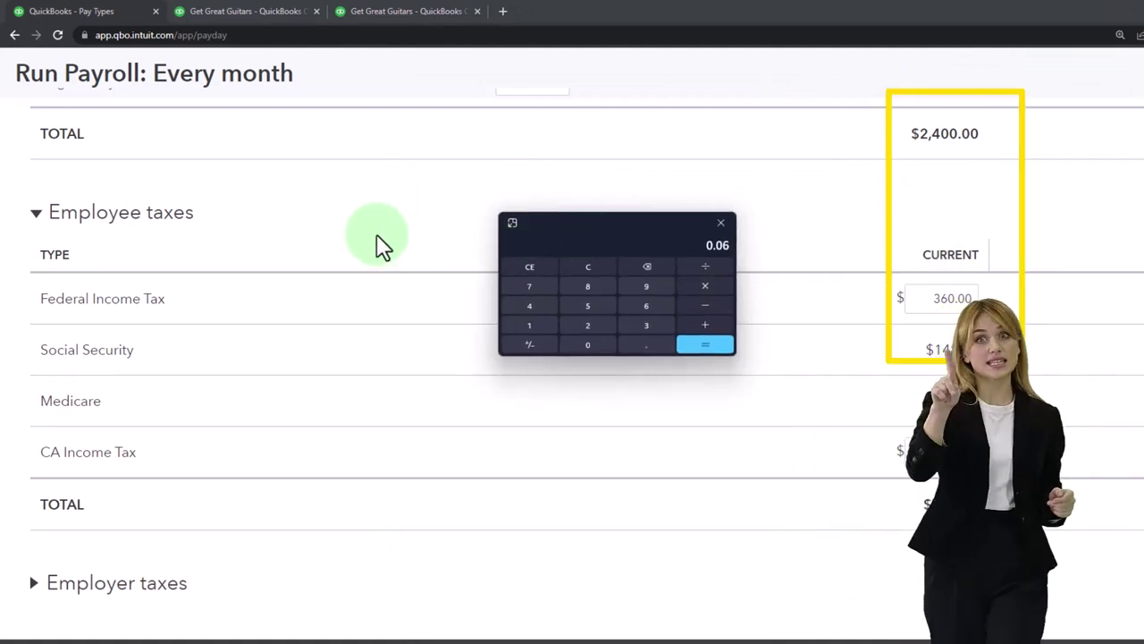
key(Return)
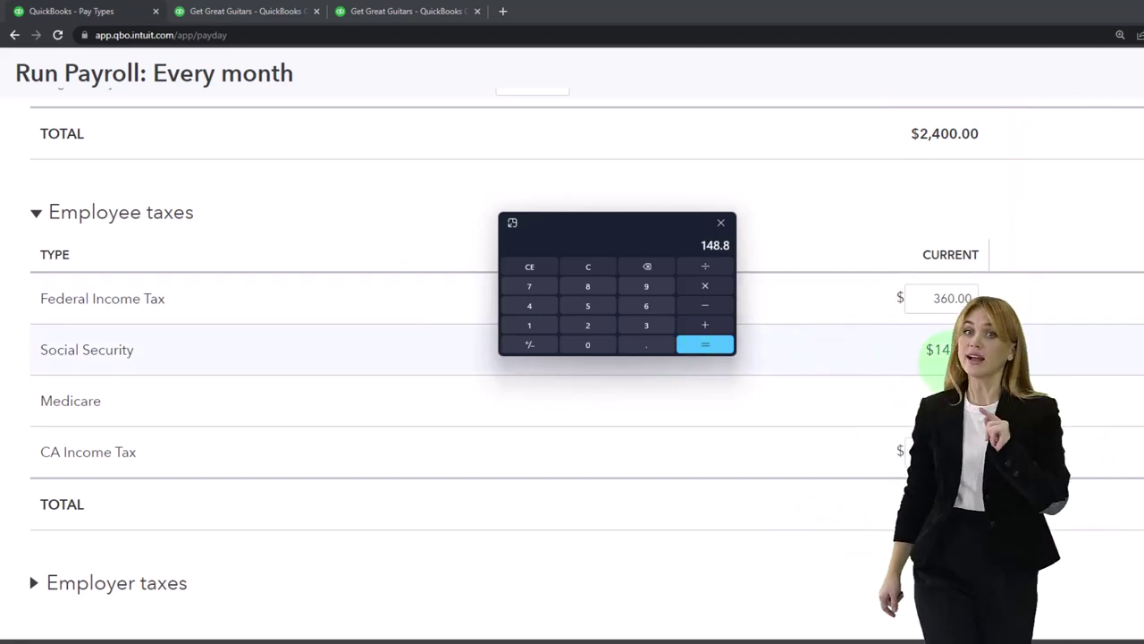
click(589, 266)
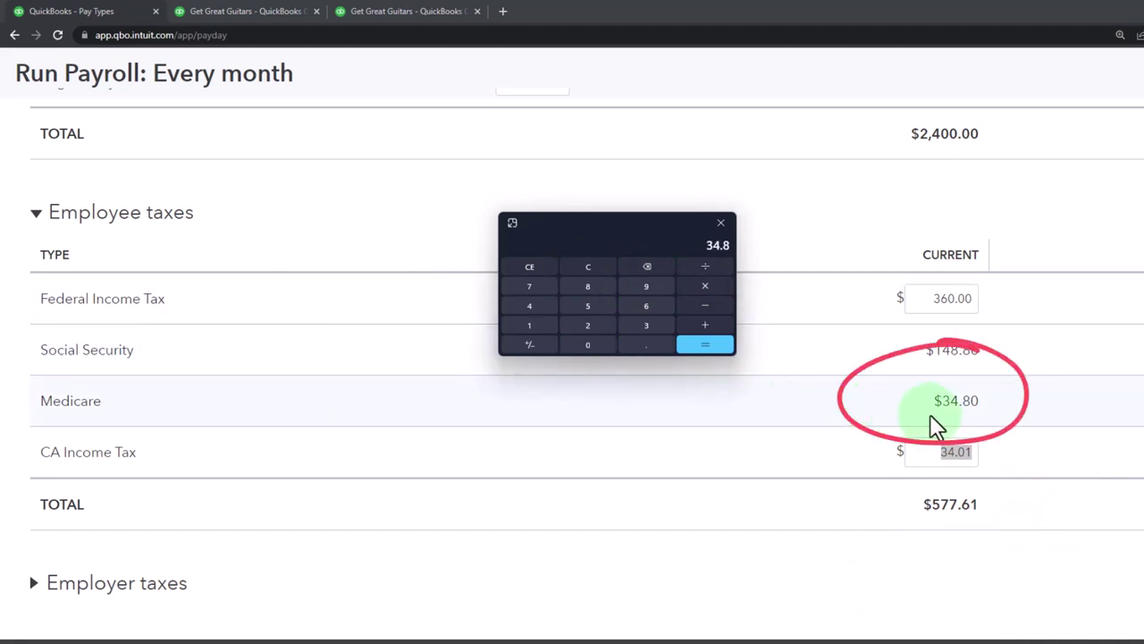
click(513, 221)
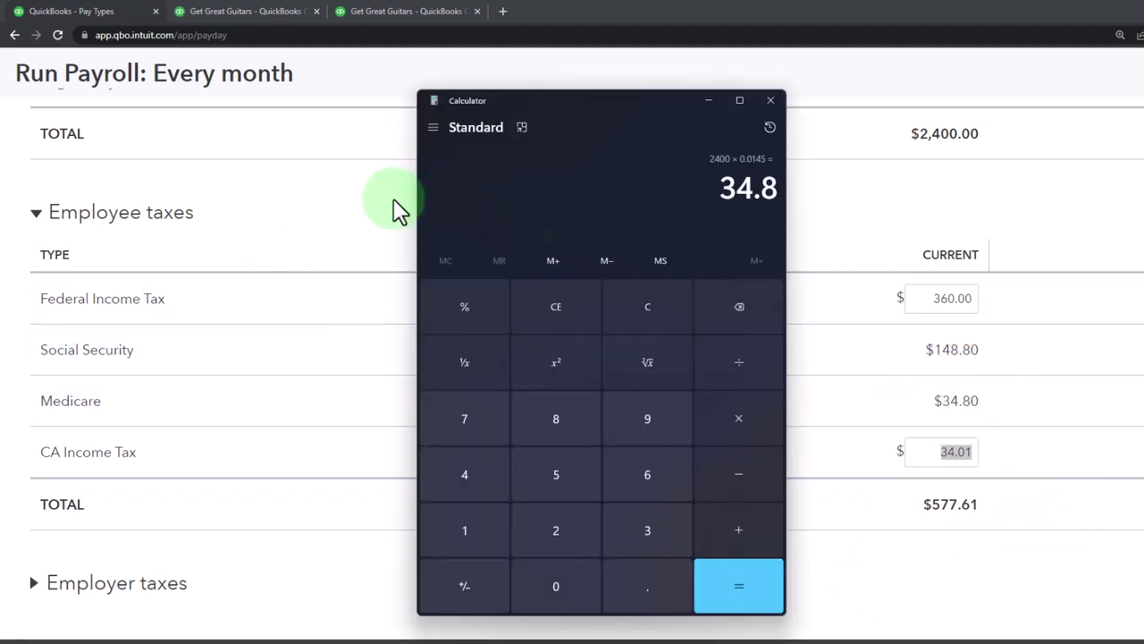
- Clear the CA Income Tax amount on the hourly employee's paycheck
click(366, 201)
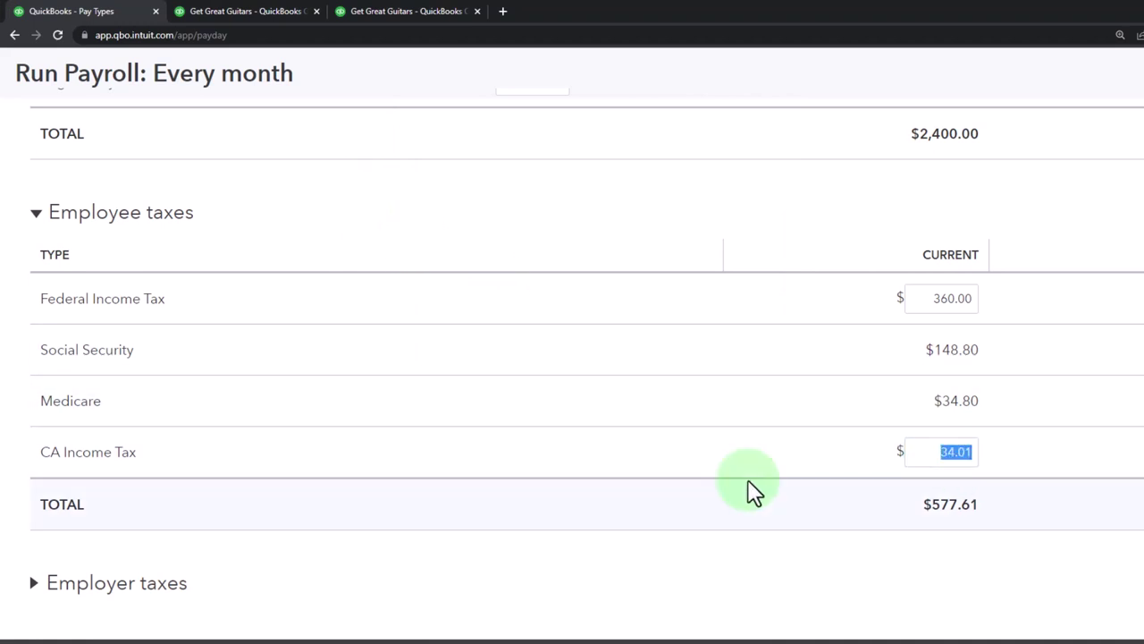
key(Tab)
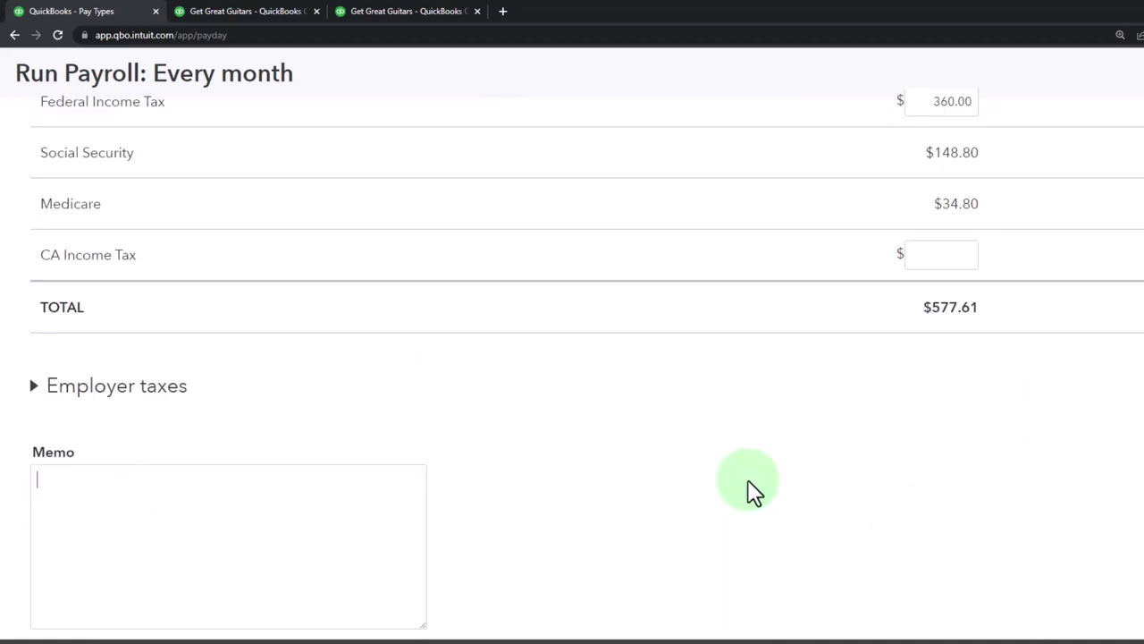
scroll(758, 497, up, 2)
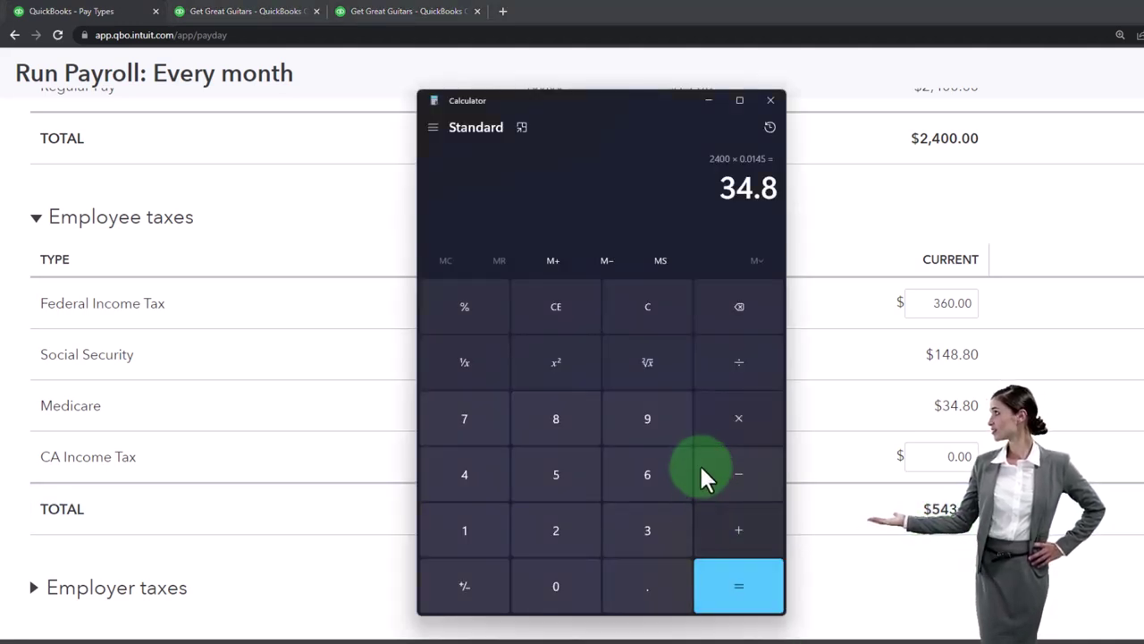
- Add the withholdings 360, 148.8 and 34.8 in Calculator, and subtract the 2400 gross pay to check the net pay
click(621, 321)
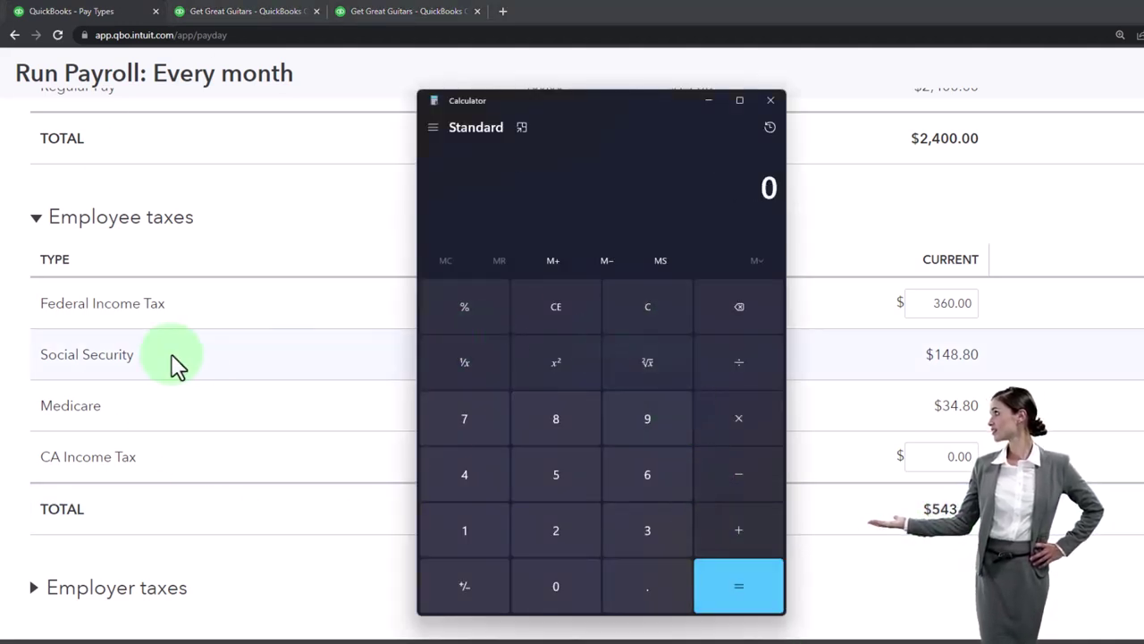
text(360+1)
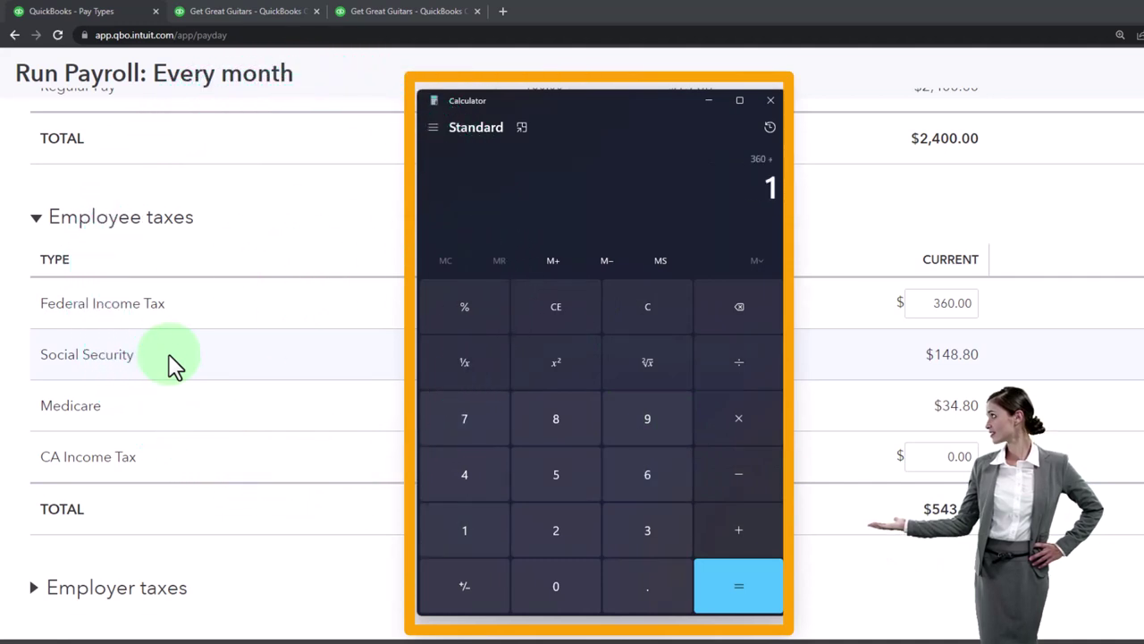
text(48)
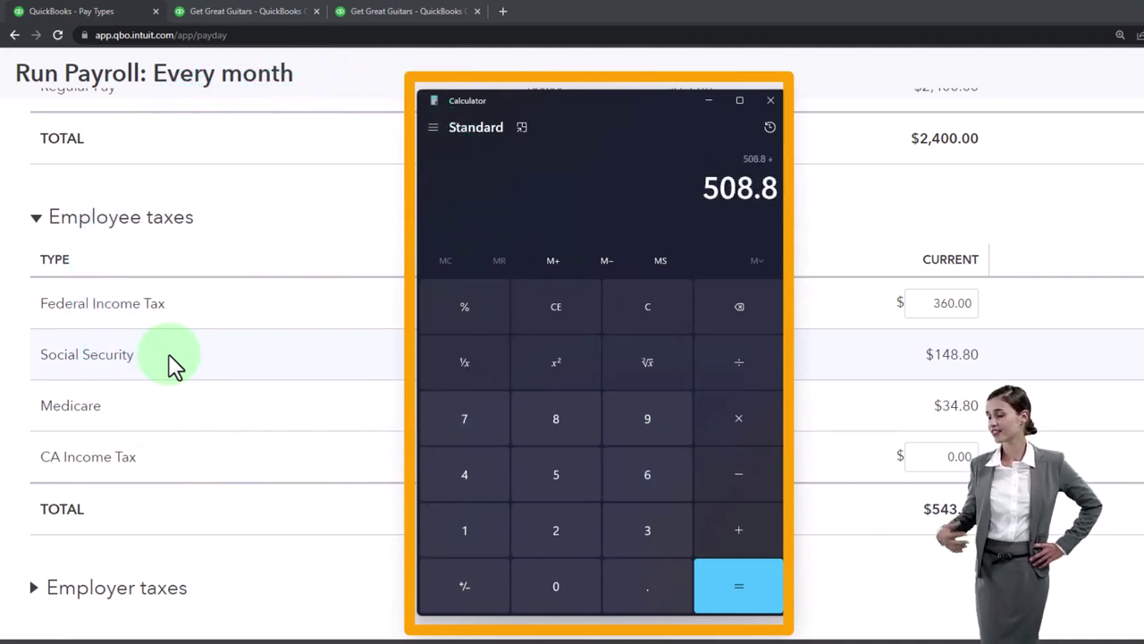
text(34.8 =)
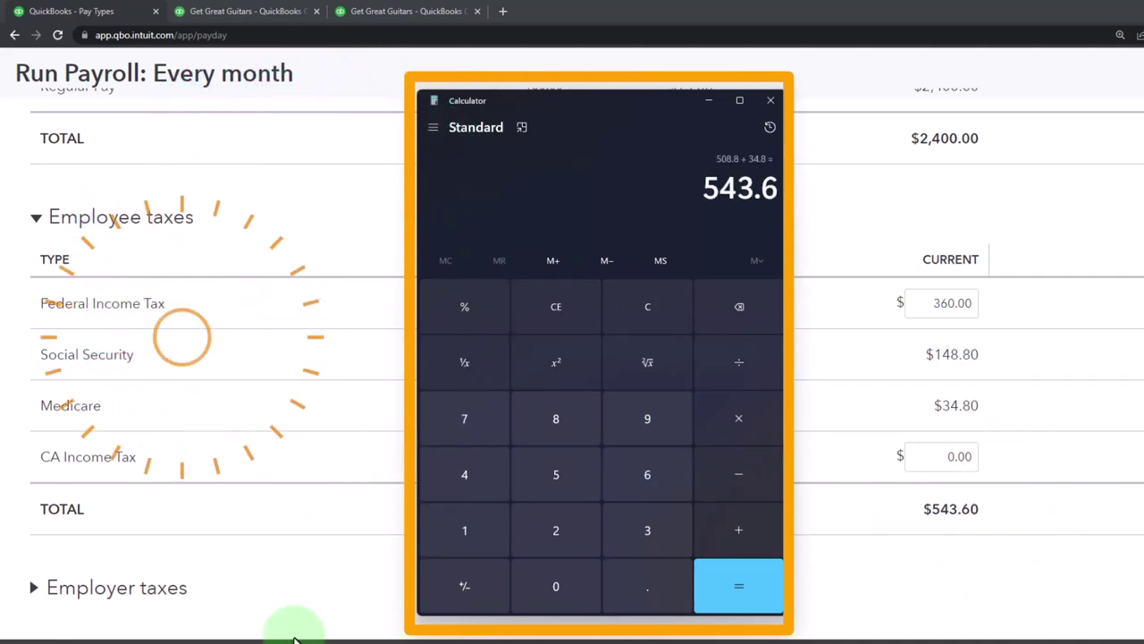
text(/2)
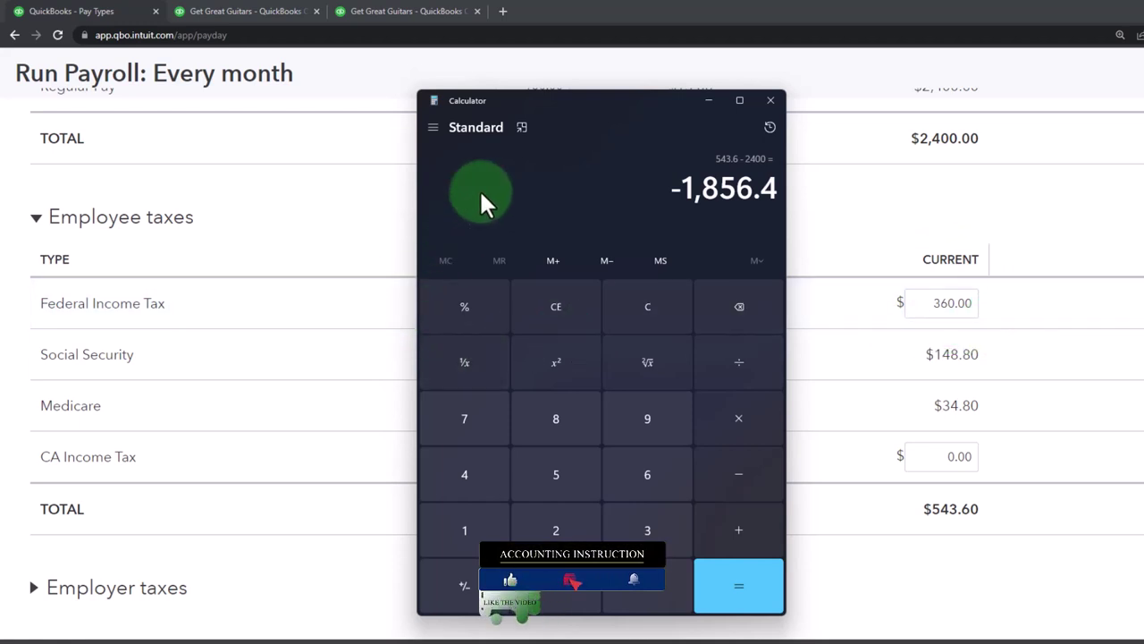
- Expand the employer taxes on the hourly employee's paycheck, keeping the compact calculator on top and clear of the amounts
click(522, 127)
scroll(536, 385, down, 3)
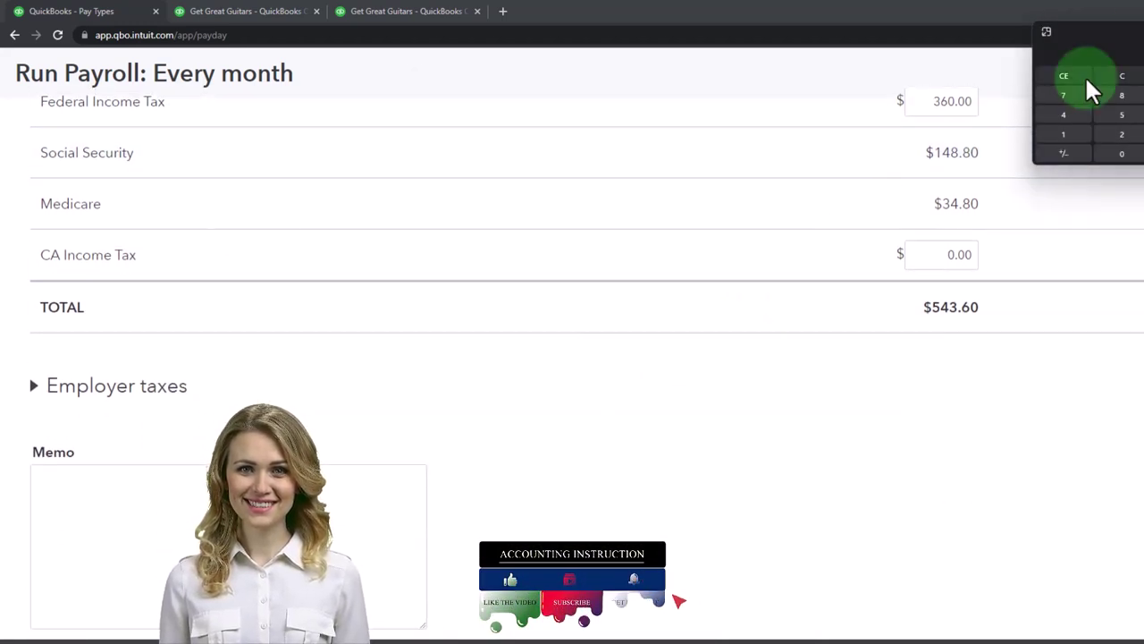
drag(1126, 32, 727, 410)
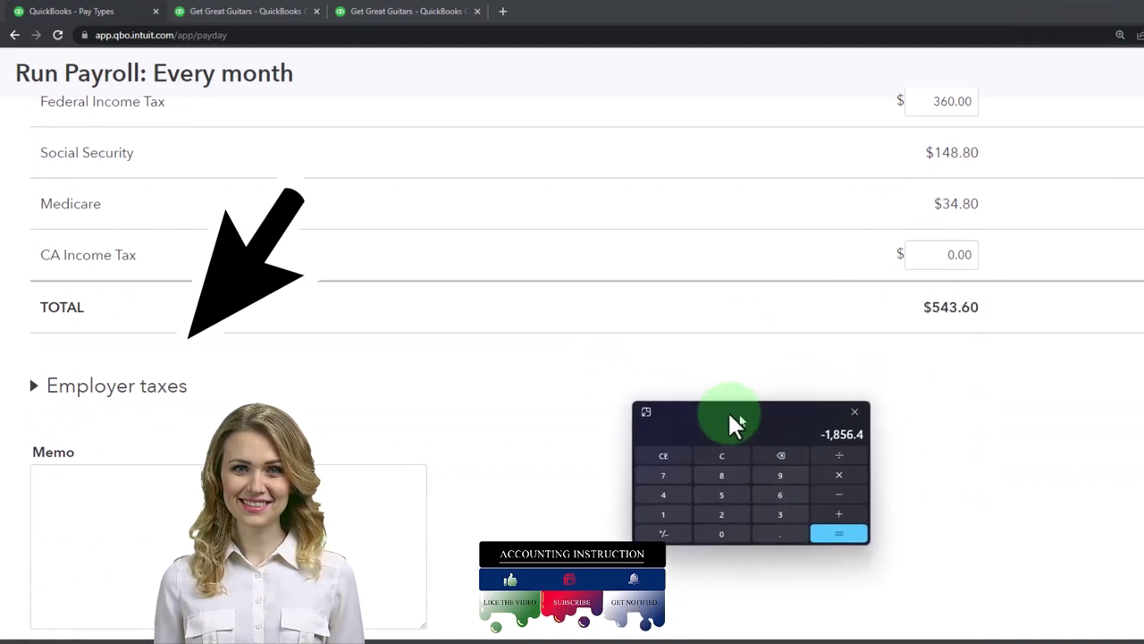
click(33, 385)
scroll(447, 398, down, 1)
drag(656, 396, 646, 395)
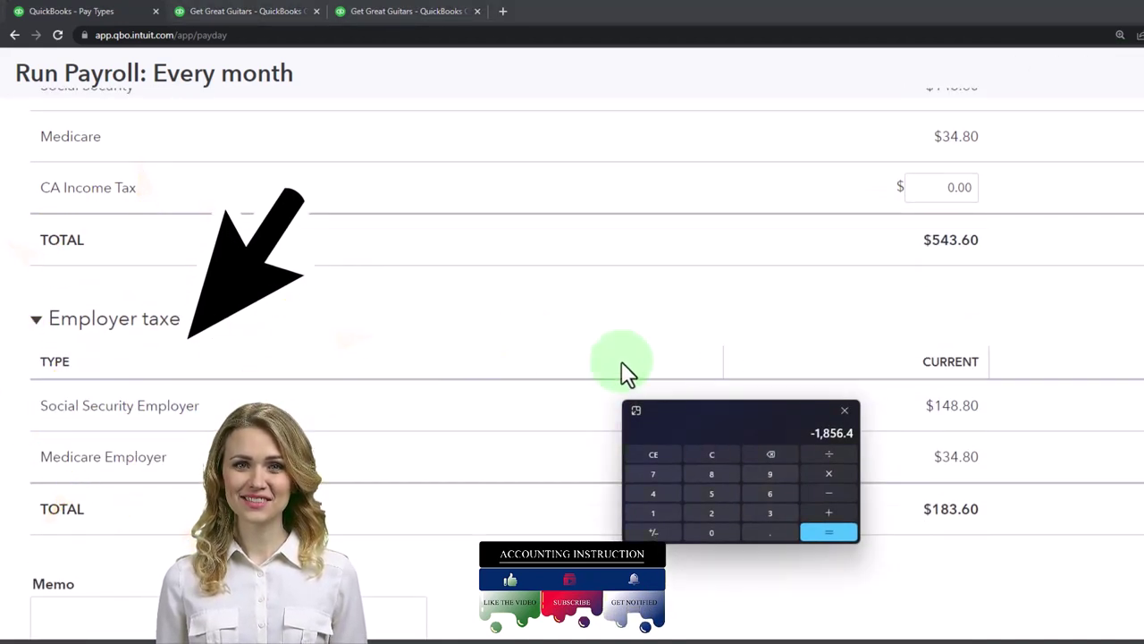
drag(746, 406, 602, 385)
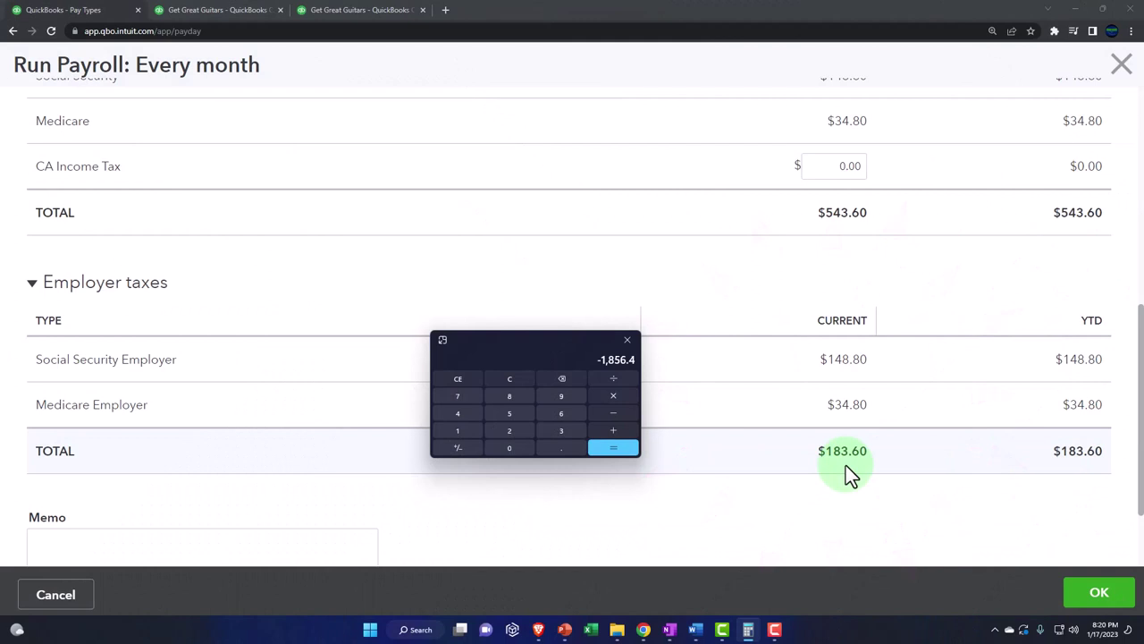
- Compare the employee taxes with the employer taxes, put the calculator away, and accept the hourly employee's paycheck
scroll(846, 465, up, 2)
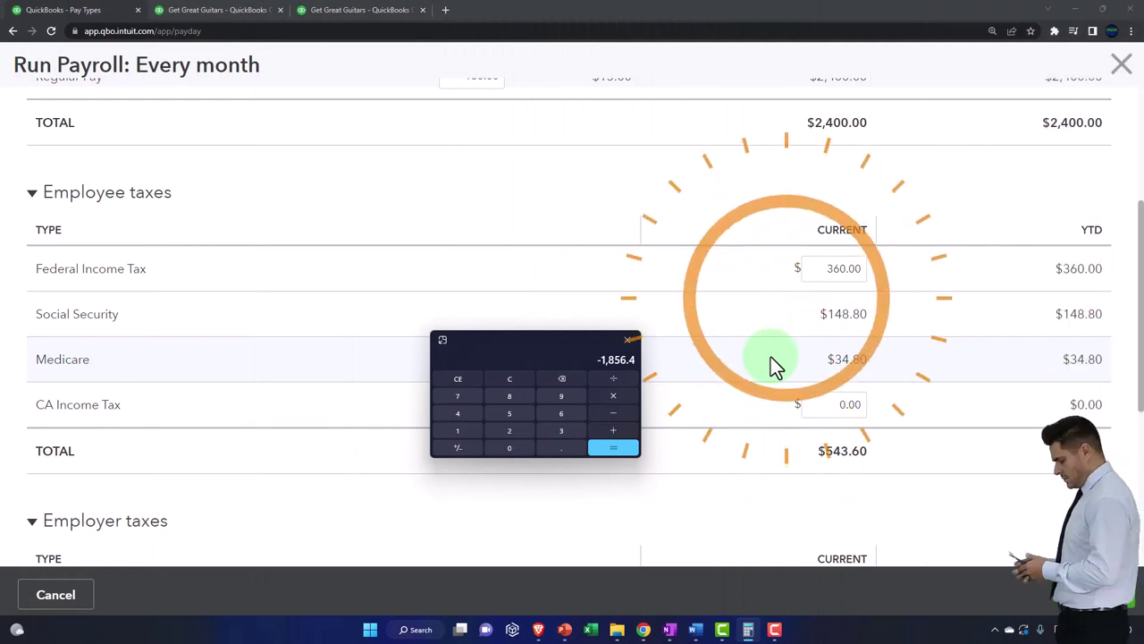
scroll(771, 356, down, 2)
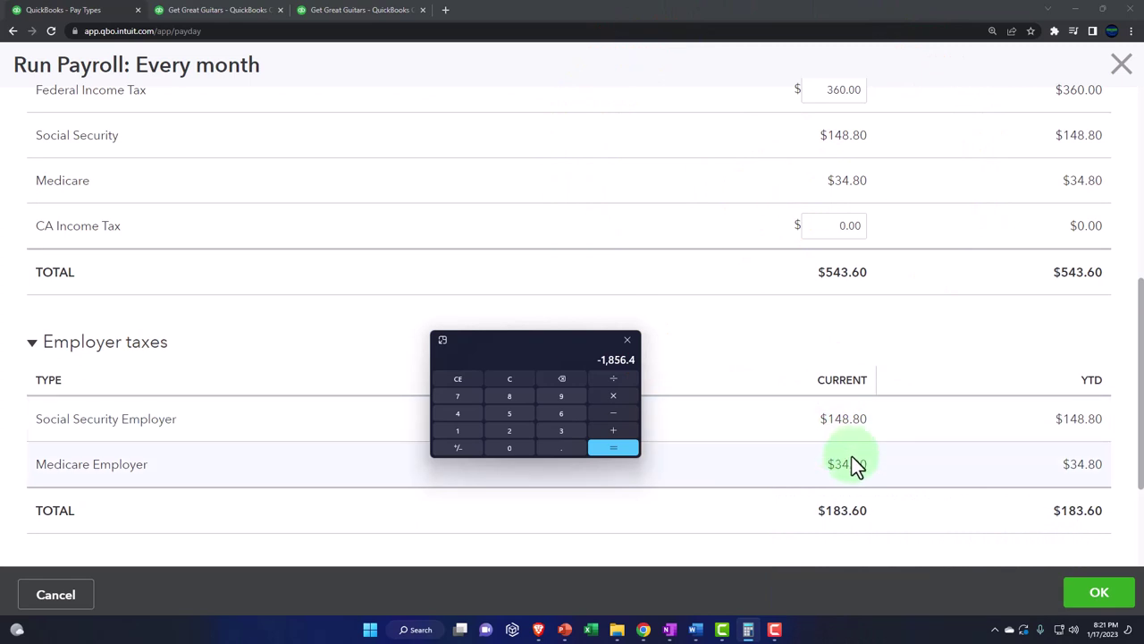
scroll(853, 465, down, 2)
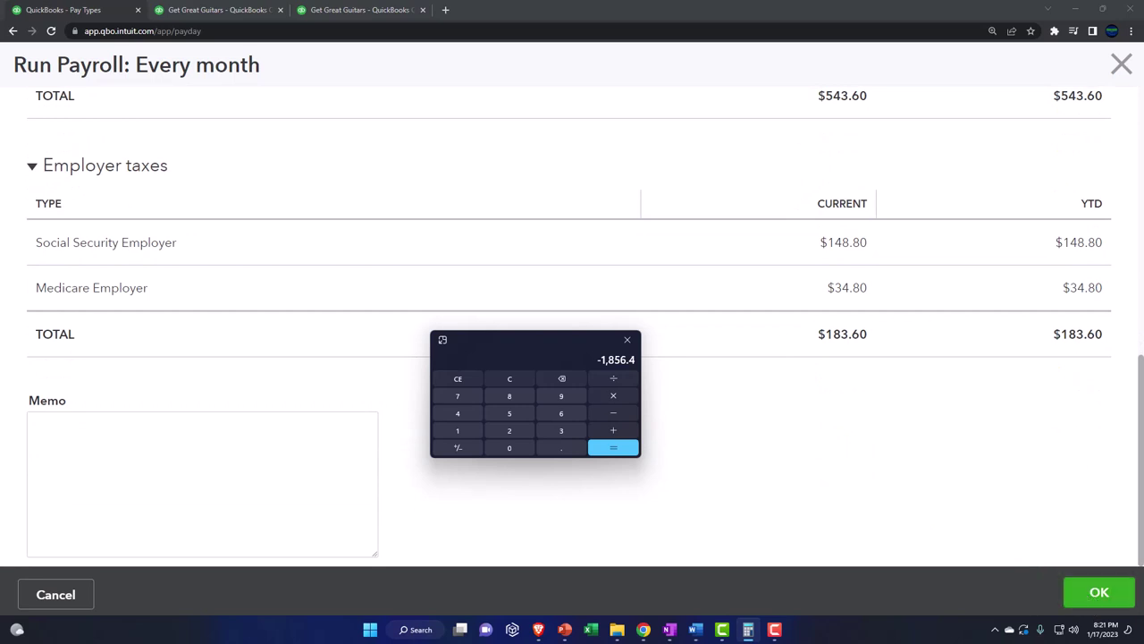
key(alt+Tab)
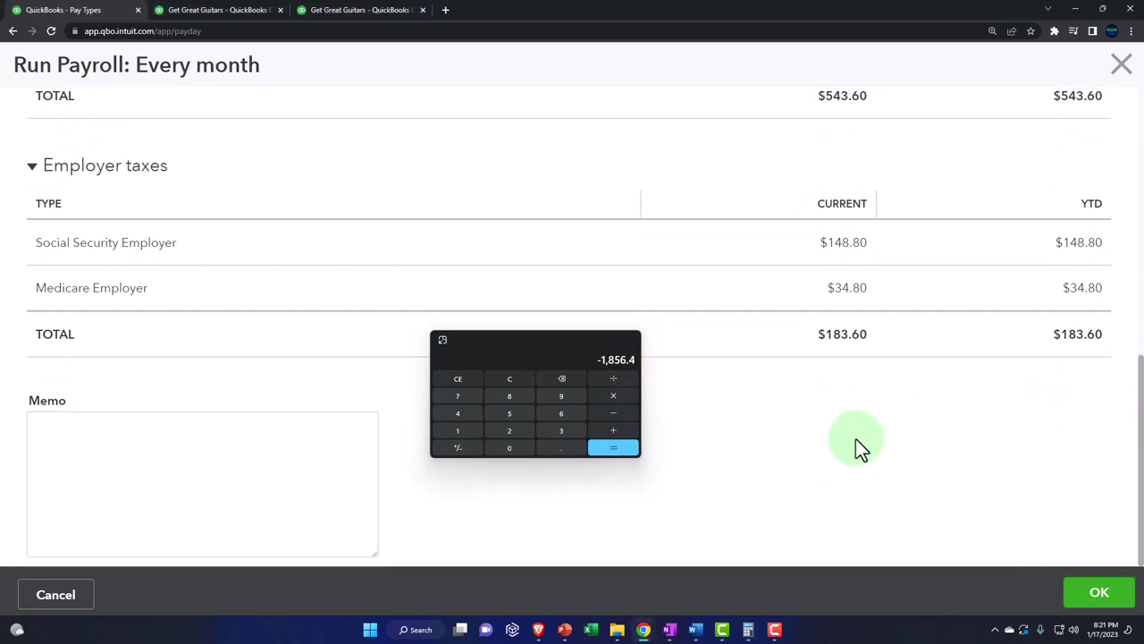
click(748, 629)
click(1098, 592)
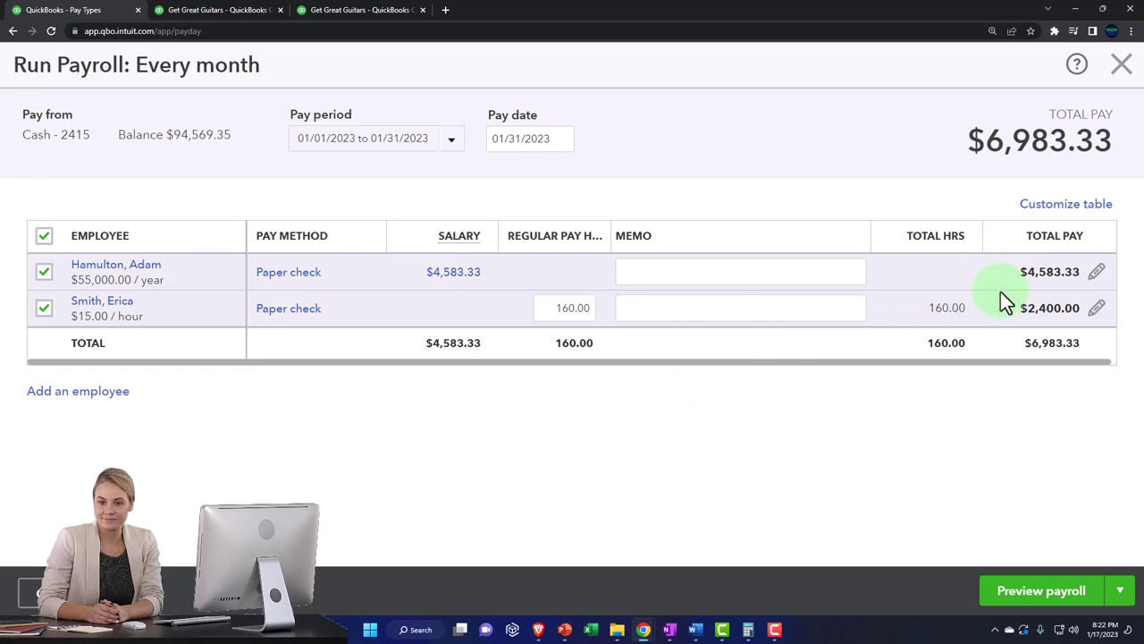
- Open the salaried employee's paycheck, expand the employee taxes, and set the Federal Income Tax to 720
click(1095, 274)
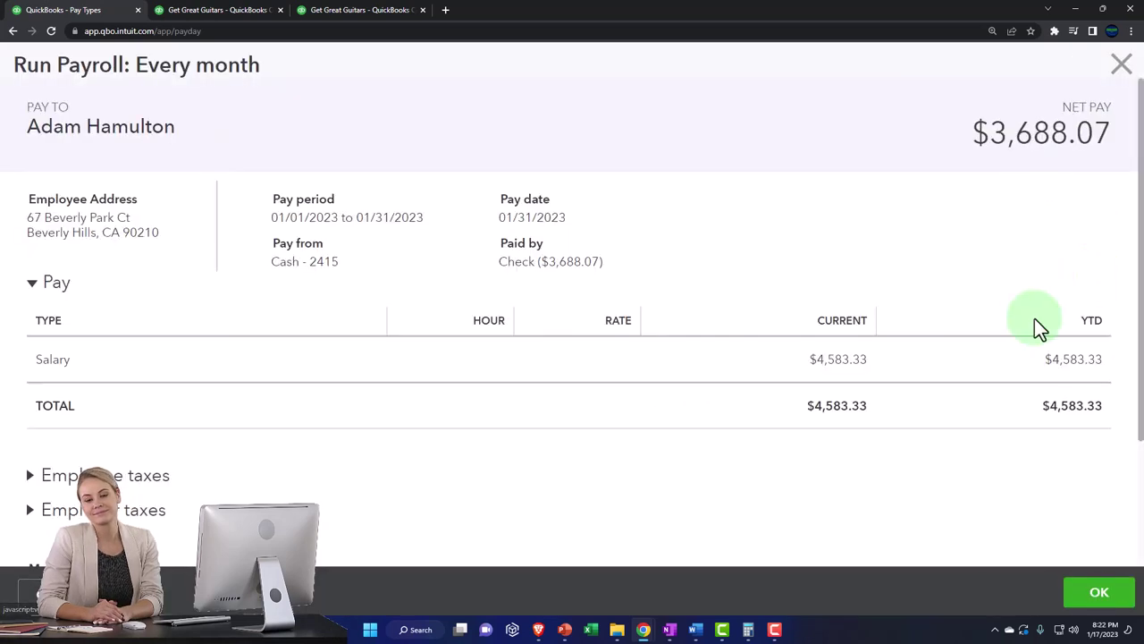
click(30, 475)
scroll(326, 471, down, 2)
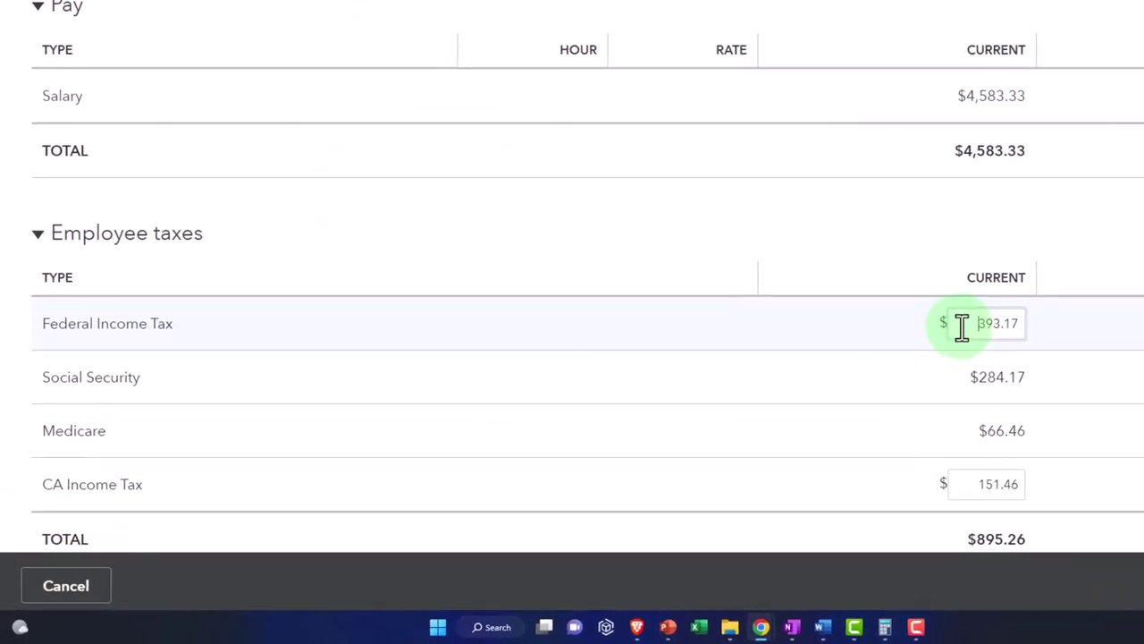
click(859, 374)
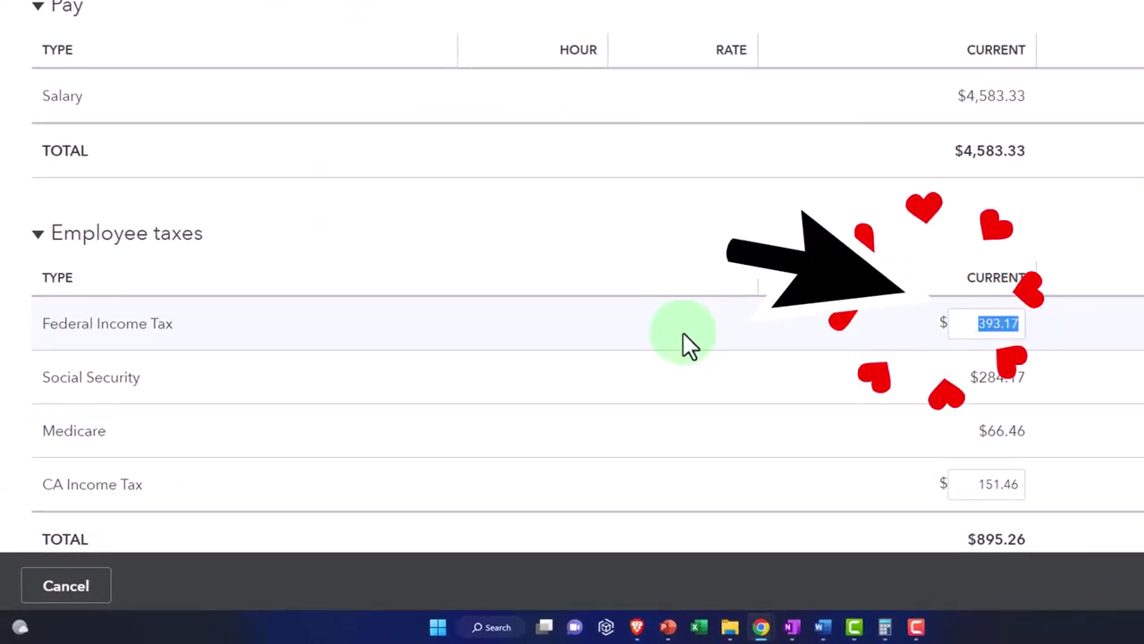
text(75)
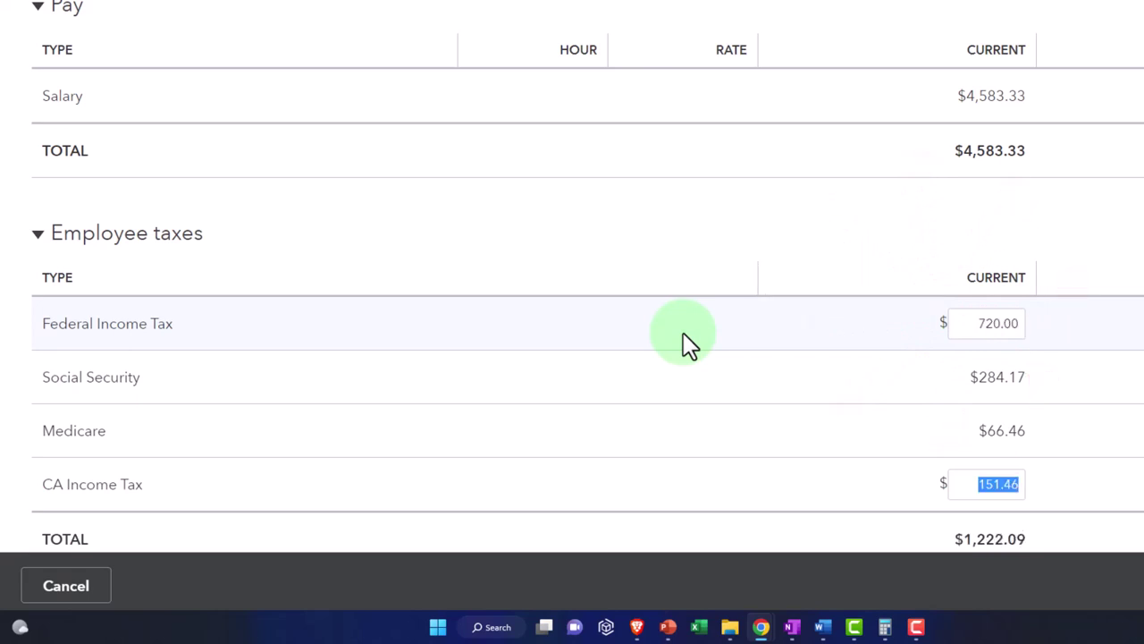
- Set the salaried employee's CA Income Tax to 0, expand the employer taxes to check them, and accept the paycheck
text(0)
scroll(689, 344, down, 3)
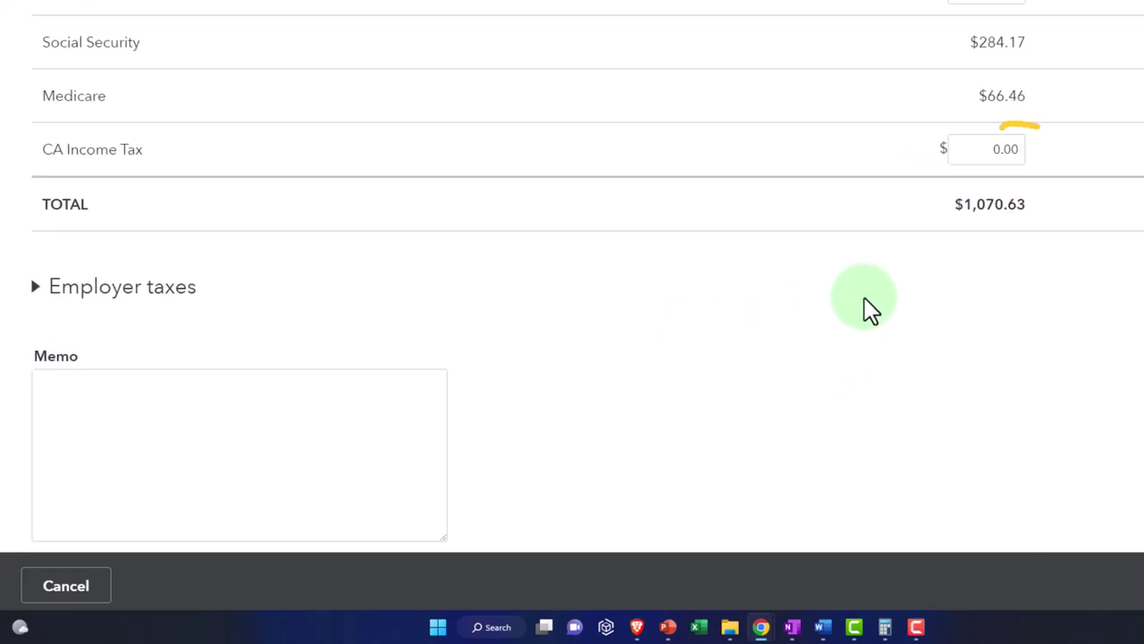
scroll(871, 309, up, 3)
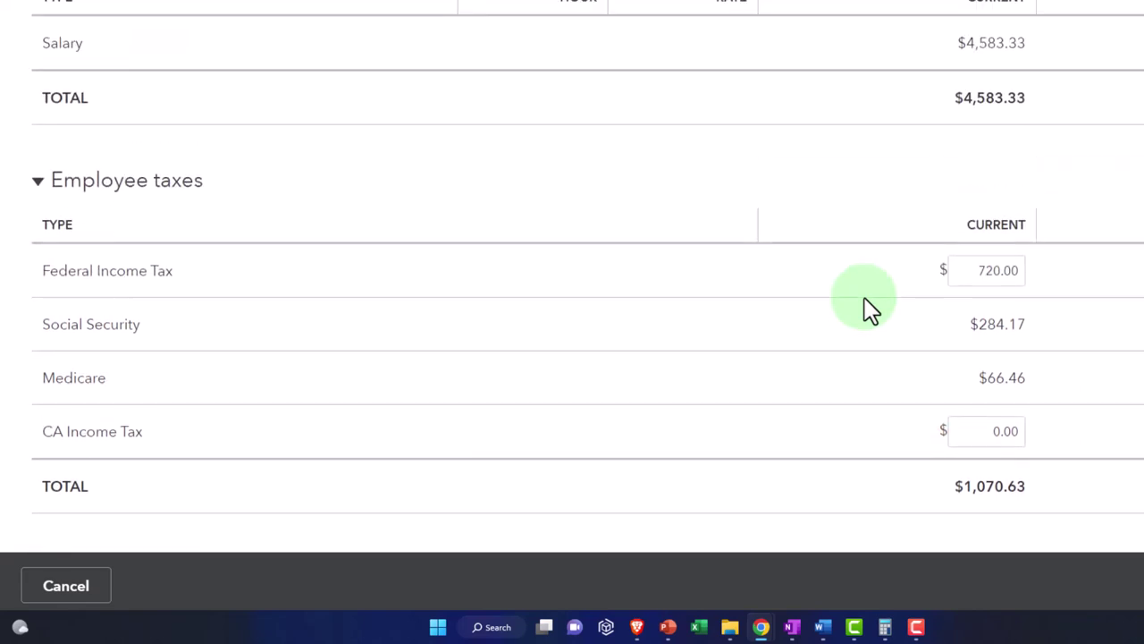
scroll(872, 308, down, 2)
click(61, 362)
scroll(396, 350, down, 3)
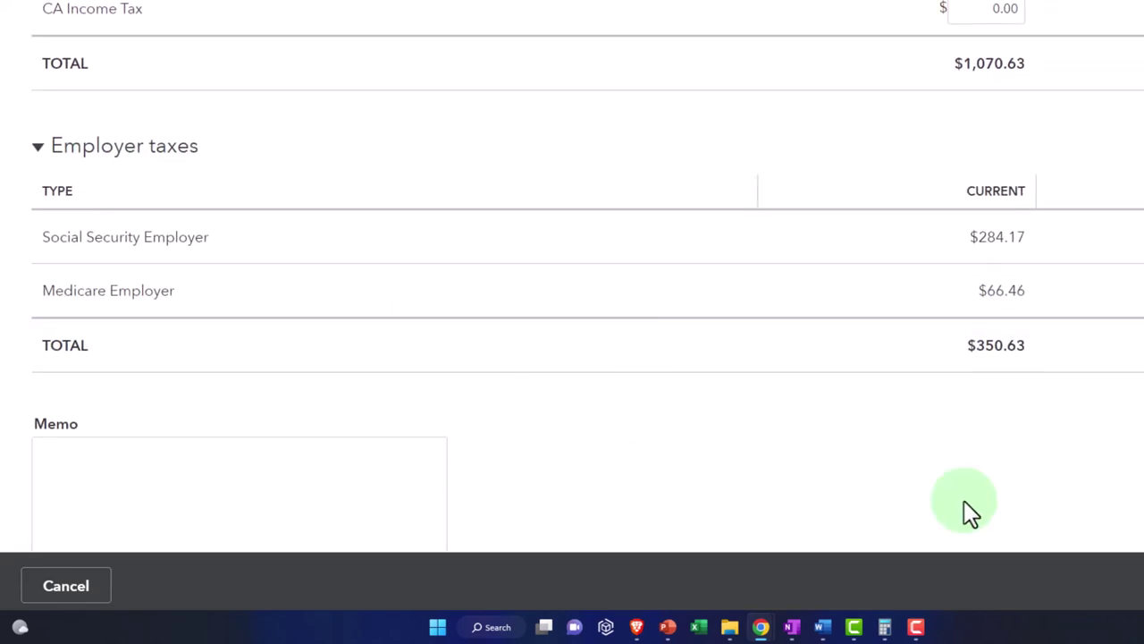
click(1092, 592)
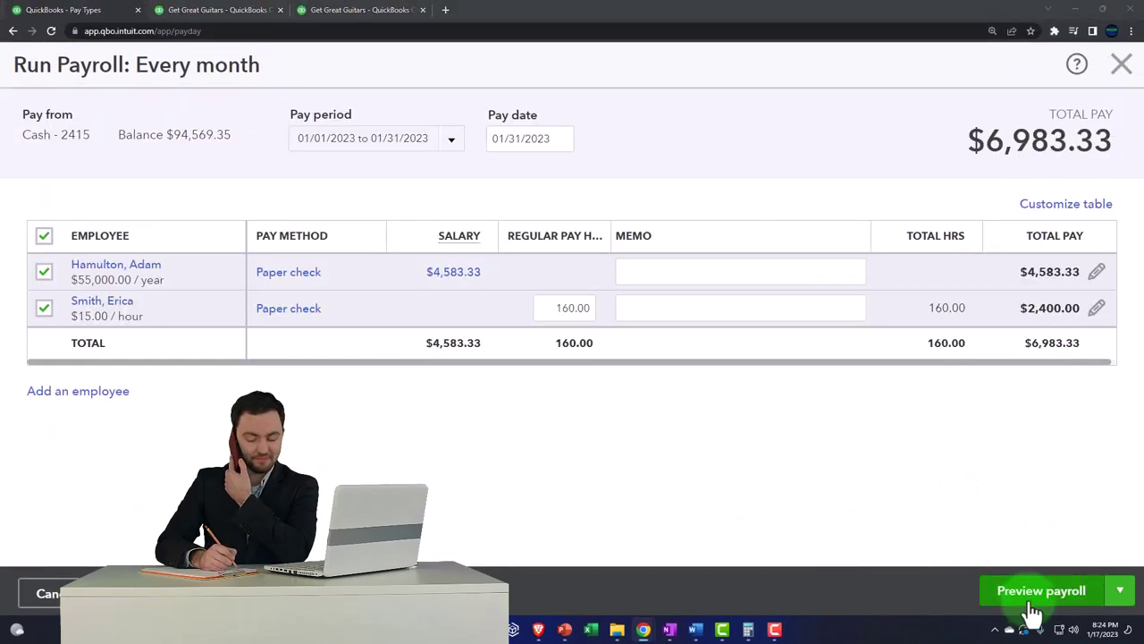
- Preview the payroll for both employees and review the net pay, employee and employer totals
click(1120, 591)
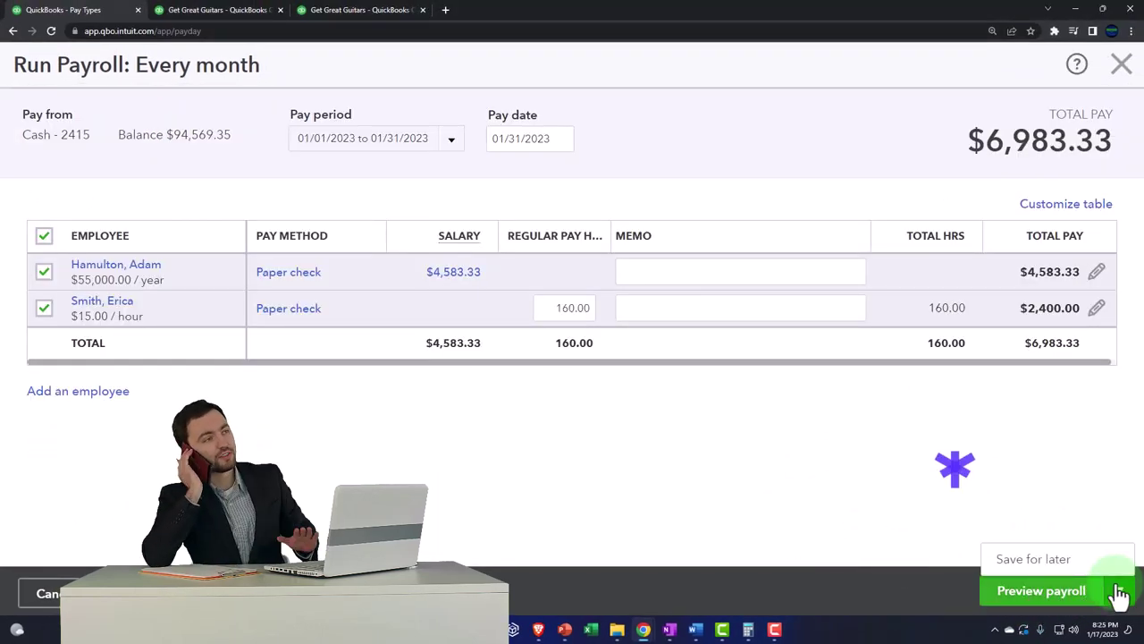
click(1120, 594)
click(1046, 594)
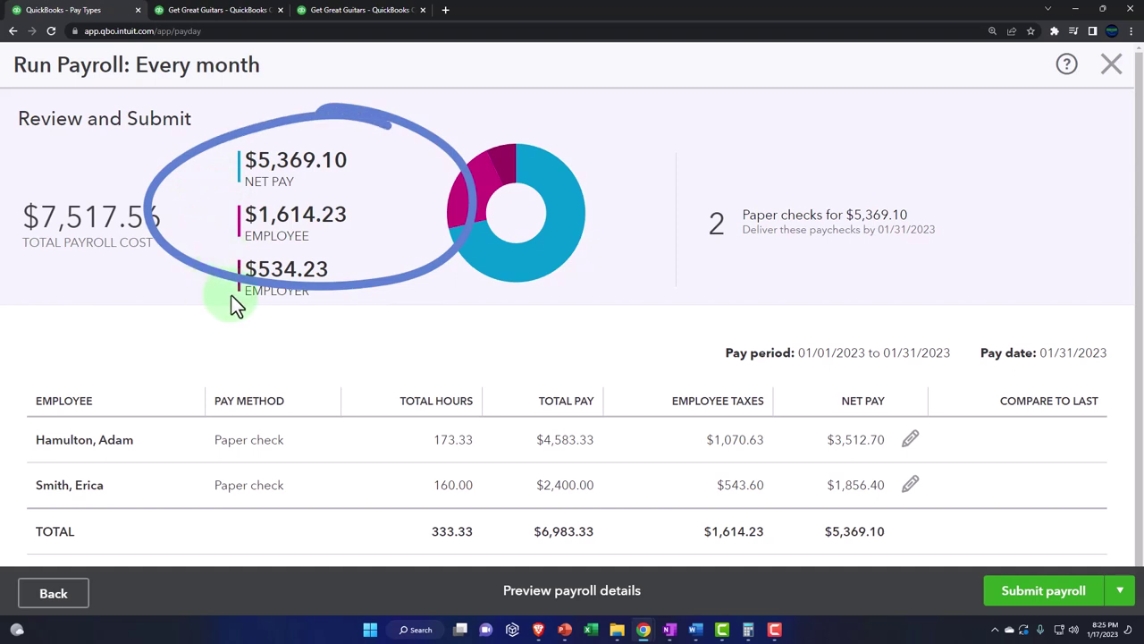
scroll(230, 298, down, 1)
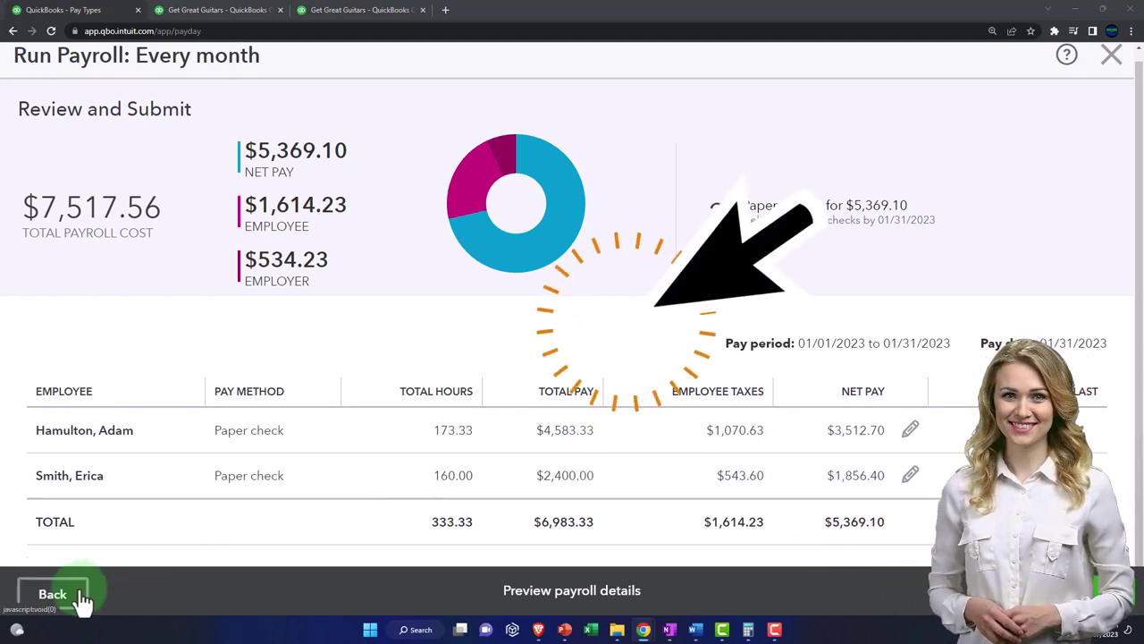
- Preview the payroll details report, enlarge it to compare both employees' pay and taxes, and close it
click(579, 599)
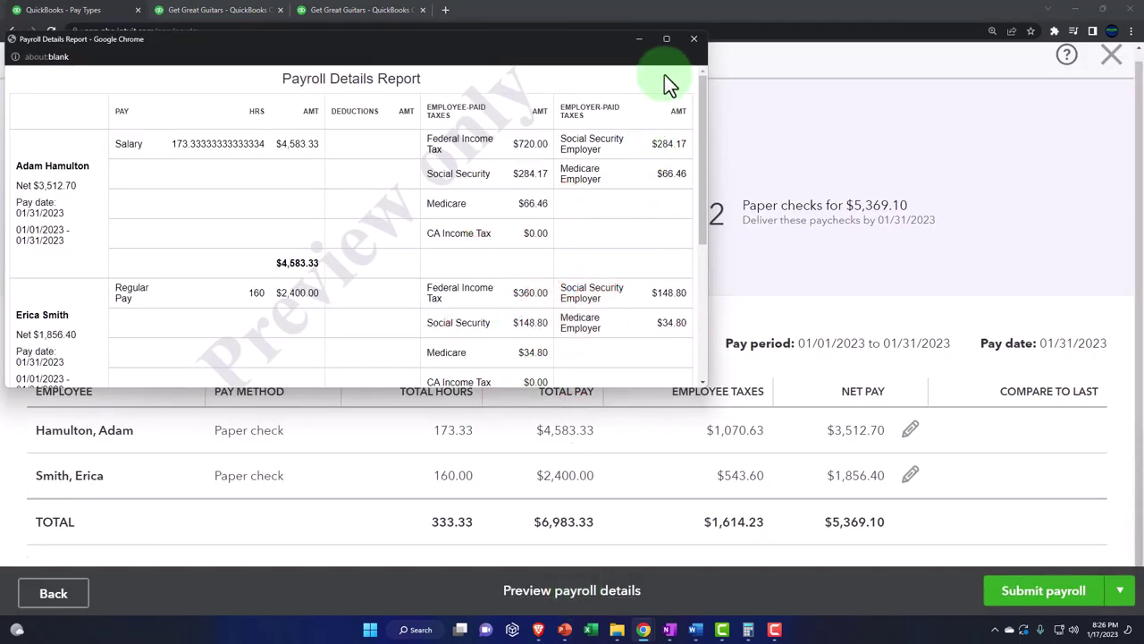
click(666, 40)
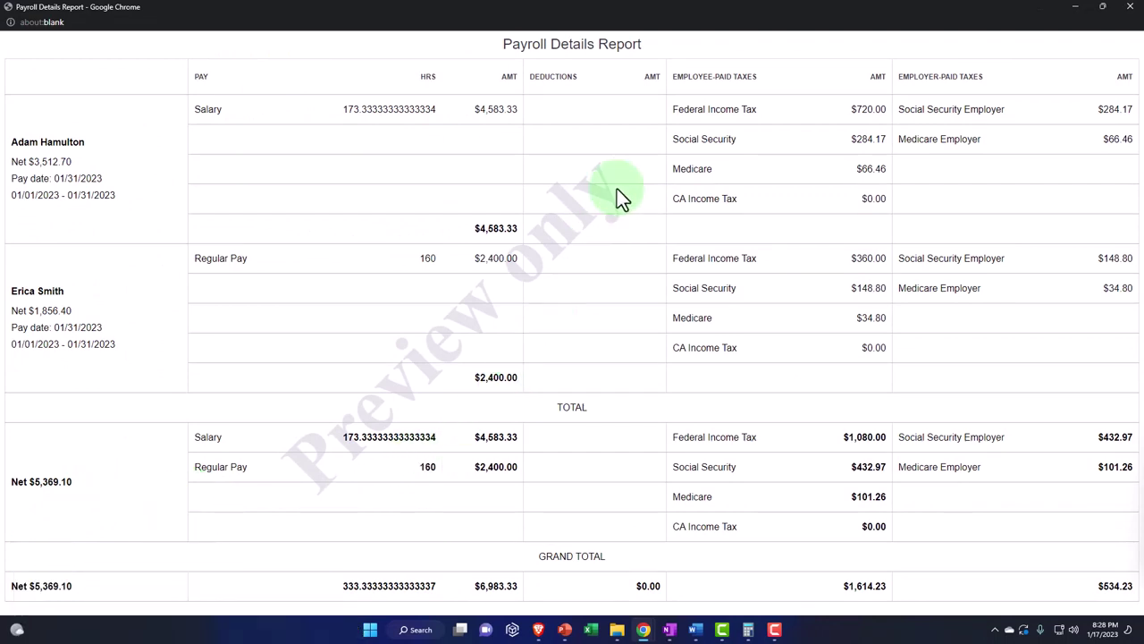
drag(688, 20, 491, 171)
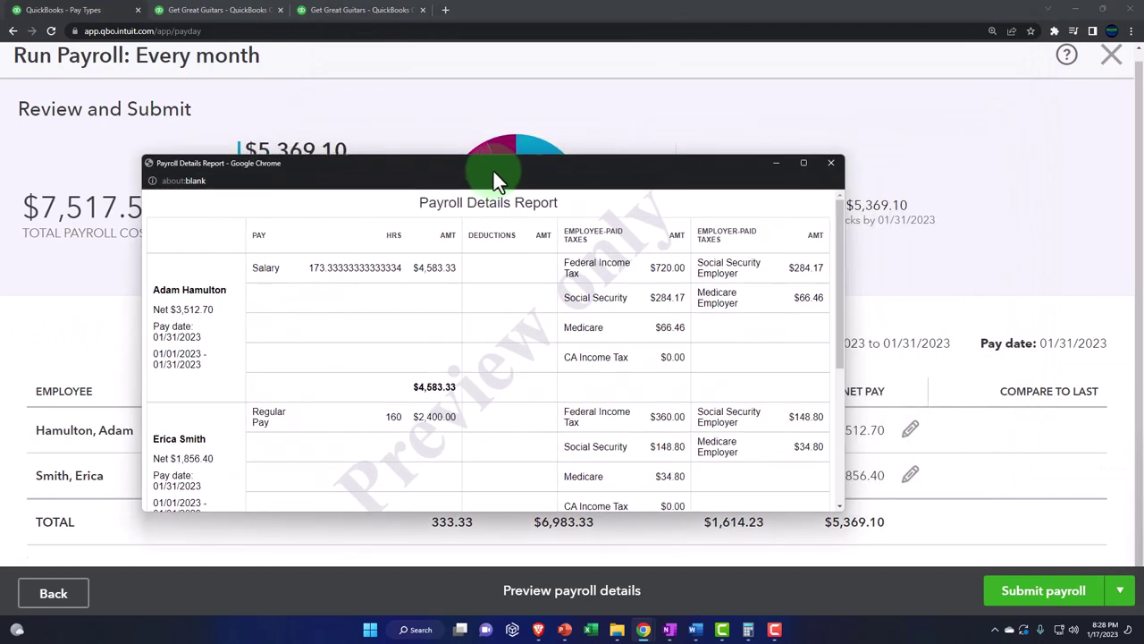
click(830, 165)
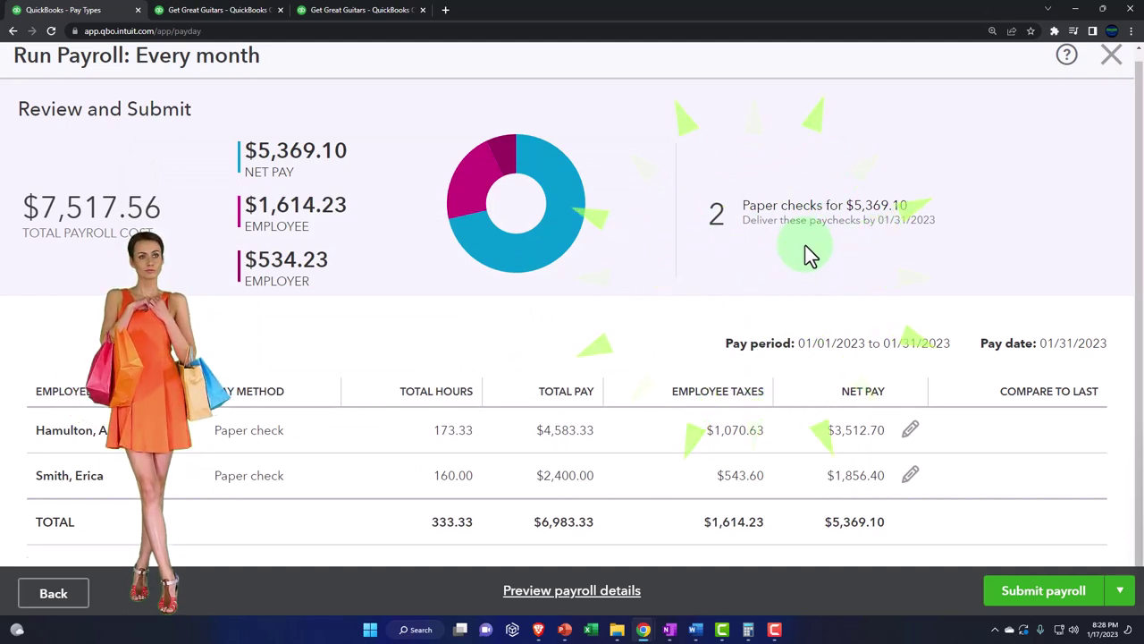
- Submit the payroll and dismiss the feedback survey and the direct deposit offer
click(1119, 592)
click(1118, 594)
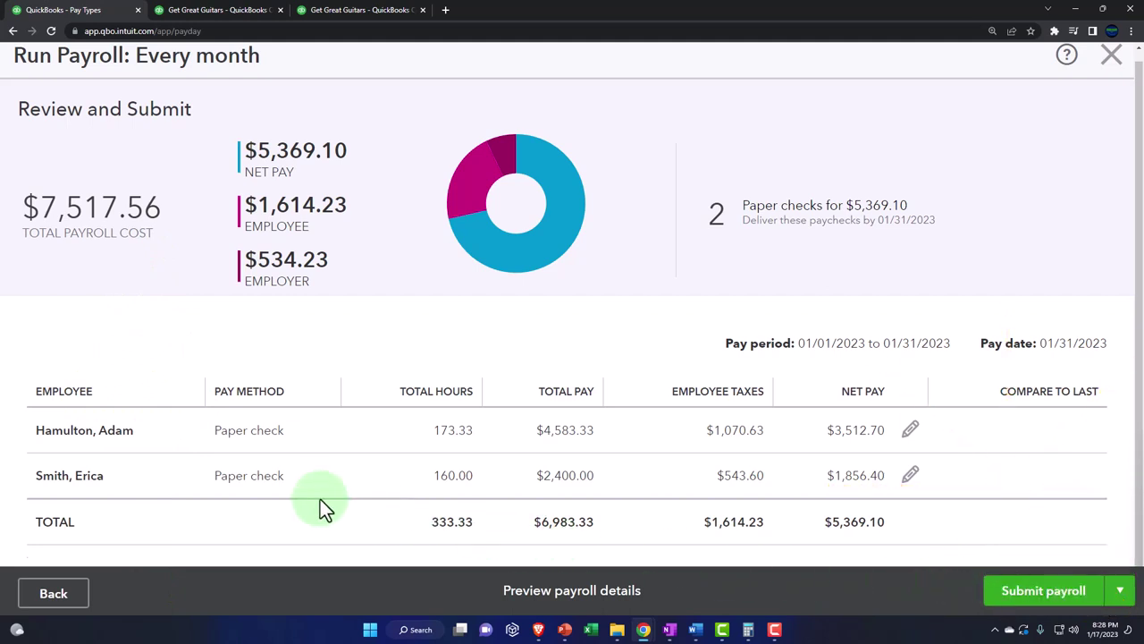
click(1017, 599)
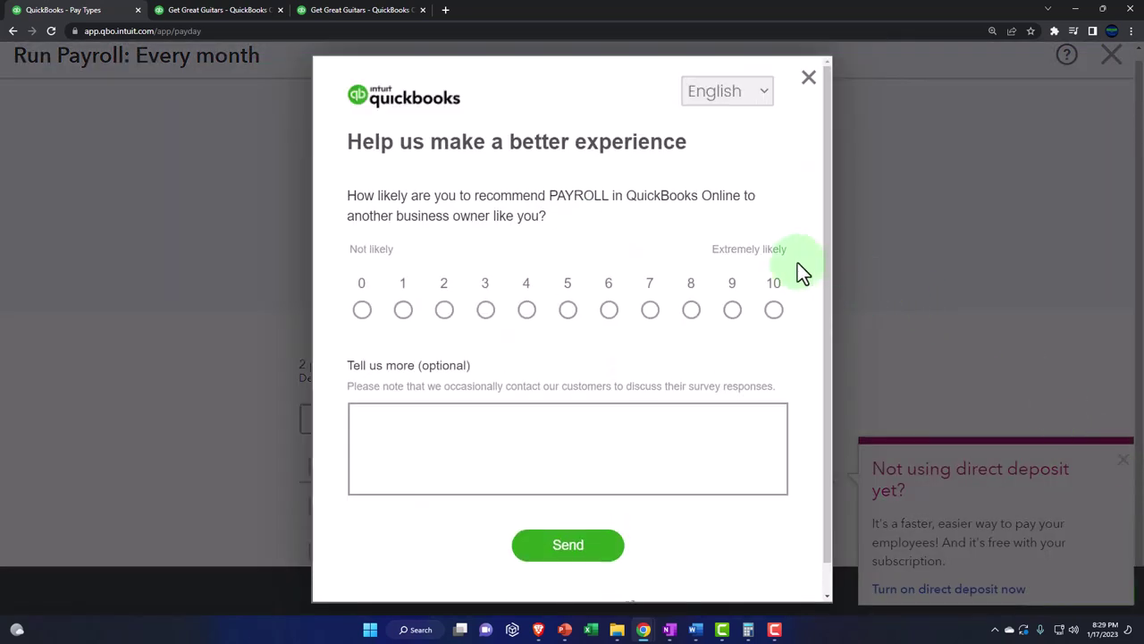
click(809, 79)
scroll(770, 249, down, 1)
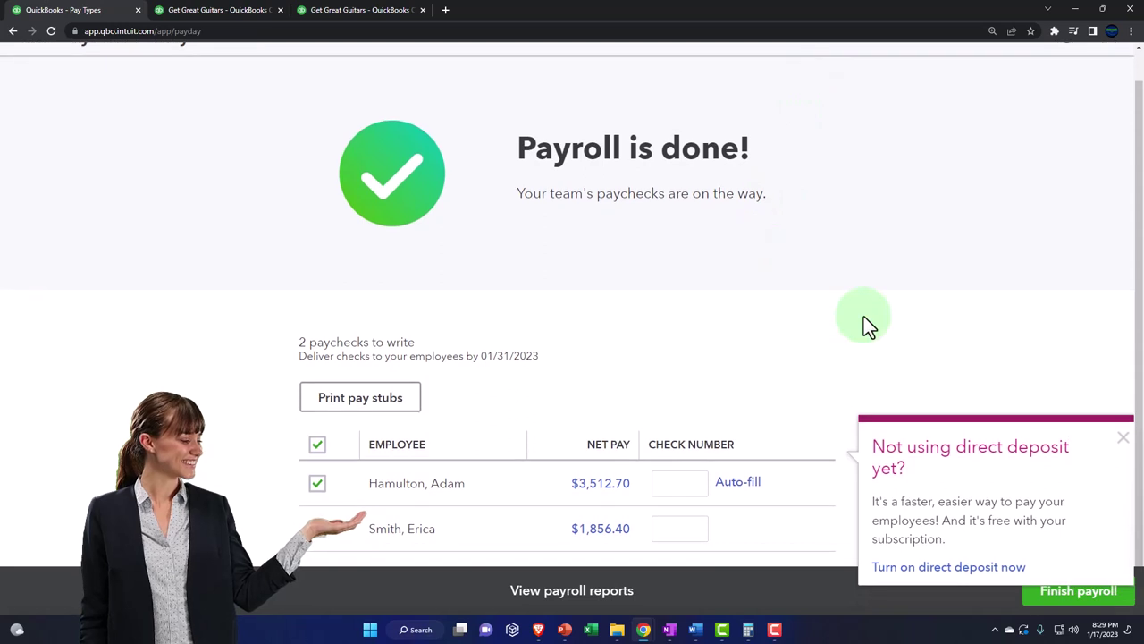
click(1122, 444)
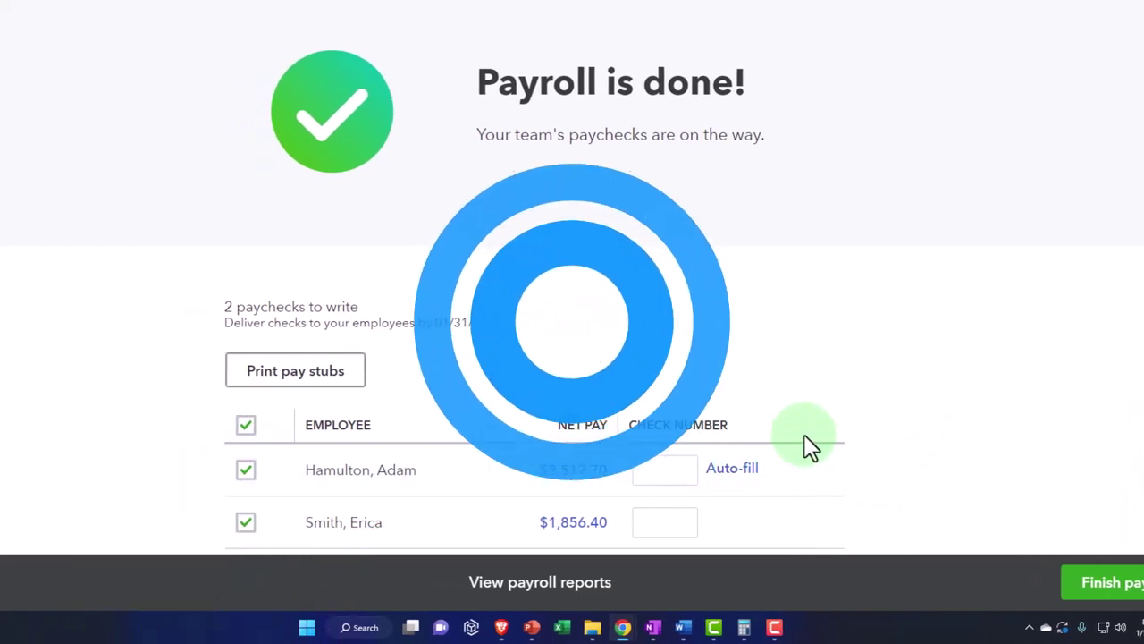
- Open the printable pay stubs for both employees, enlarge them, and examine the pay, taxes and summary on both pages
click(739, 482)
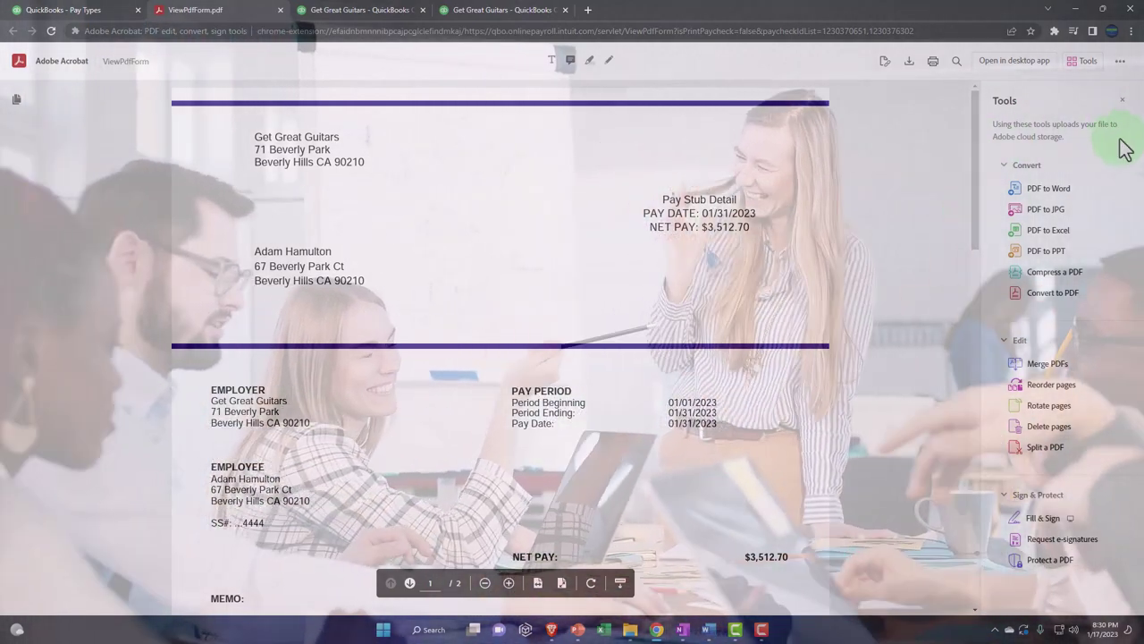
click(1122, 101)
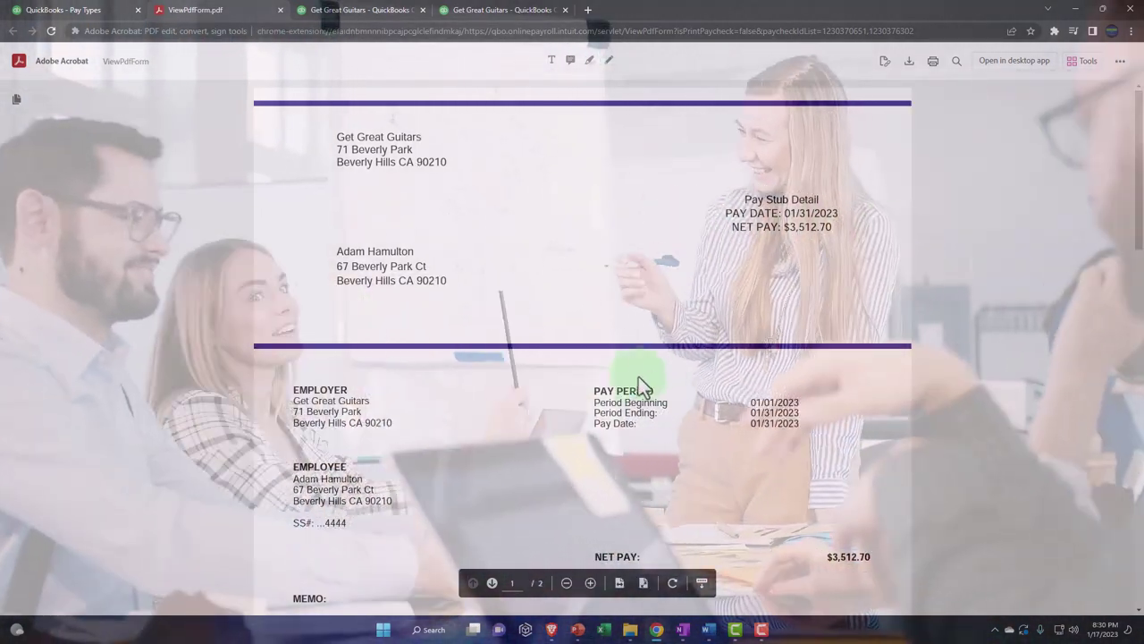
scroll(638, 376, down, 2)
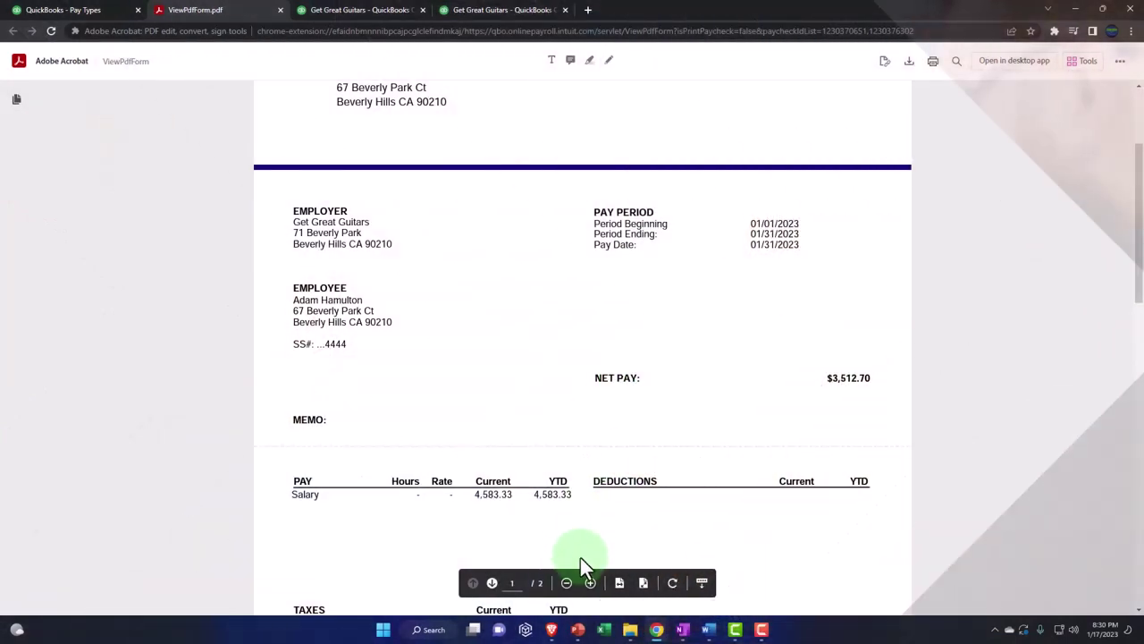
click(590, 582)
scroll(543, 472, up, 3)
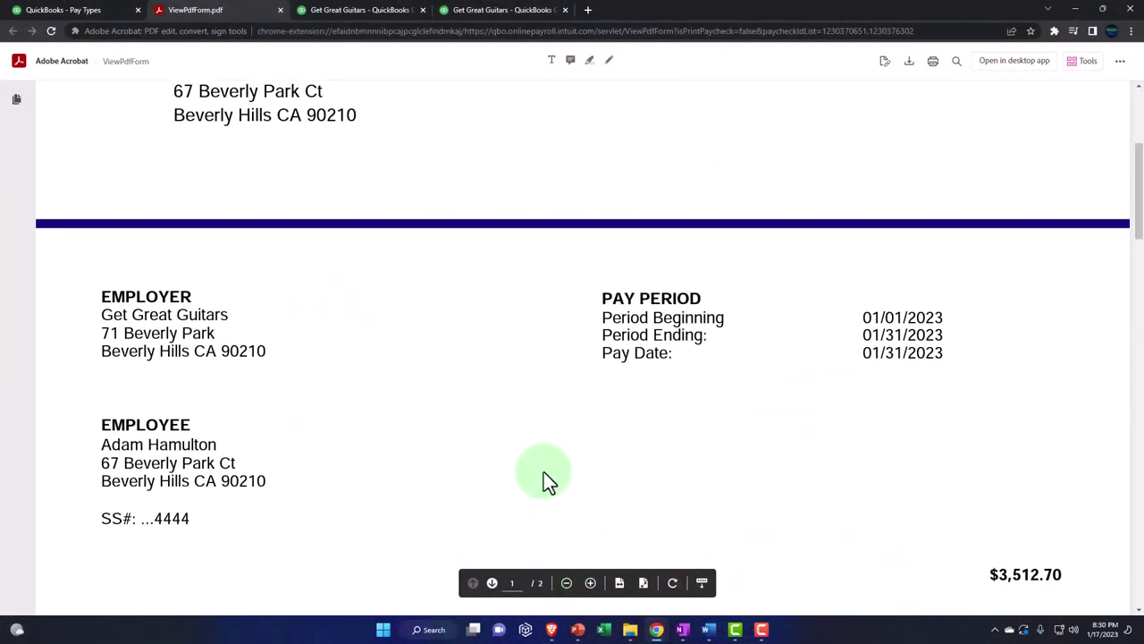
scroll(544, 472, down, 4)
scroll(549, 481, down, 4)
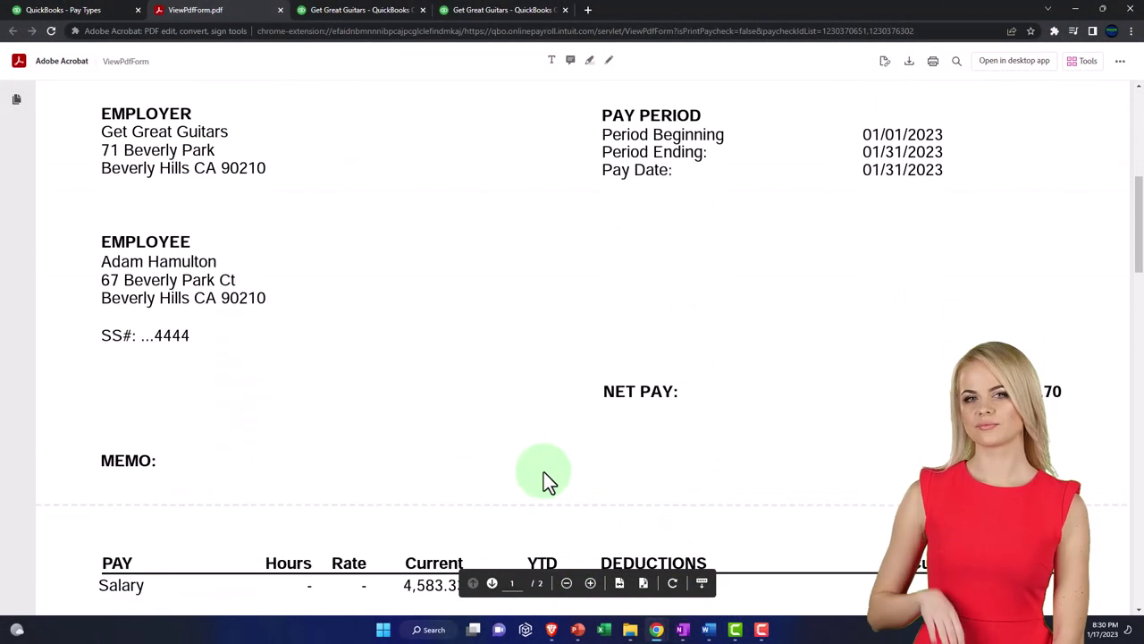
scroll(549, 481, down, 2)
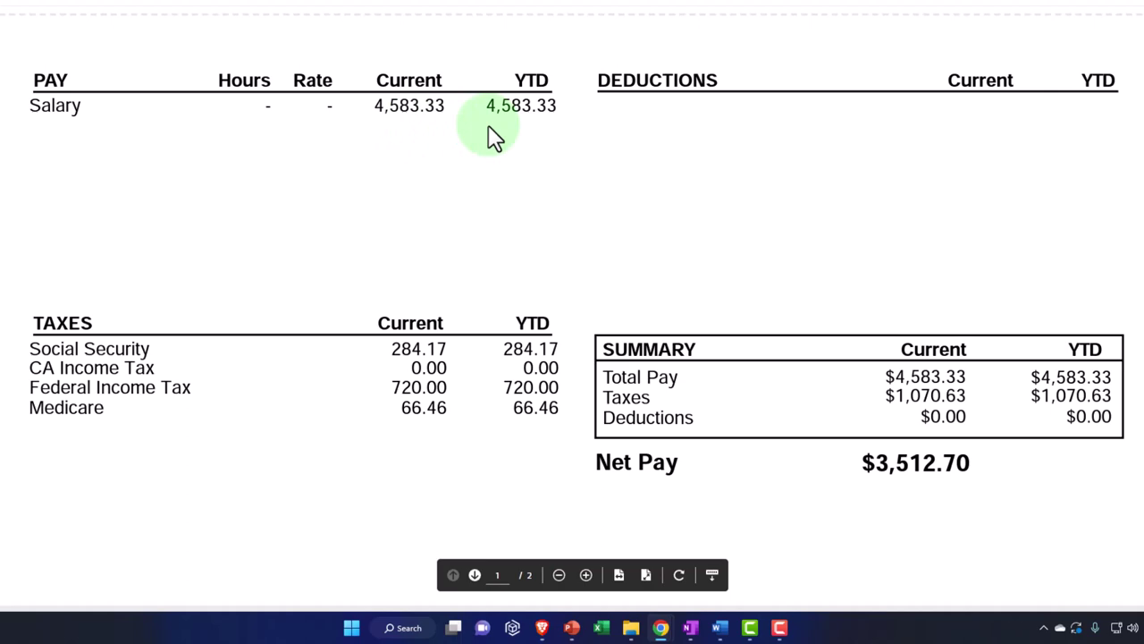
scroll(491, 134, down, 1)
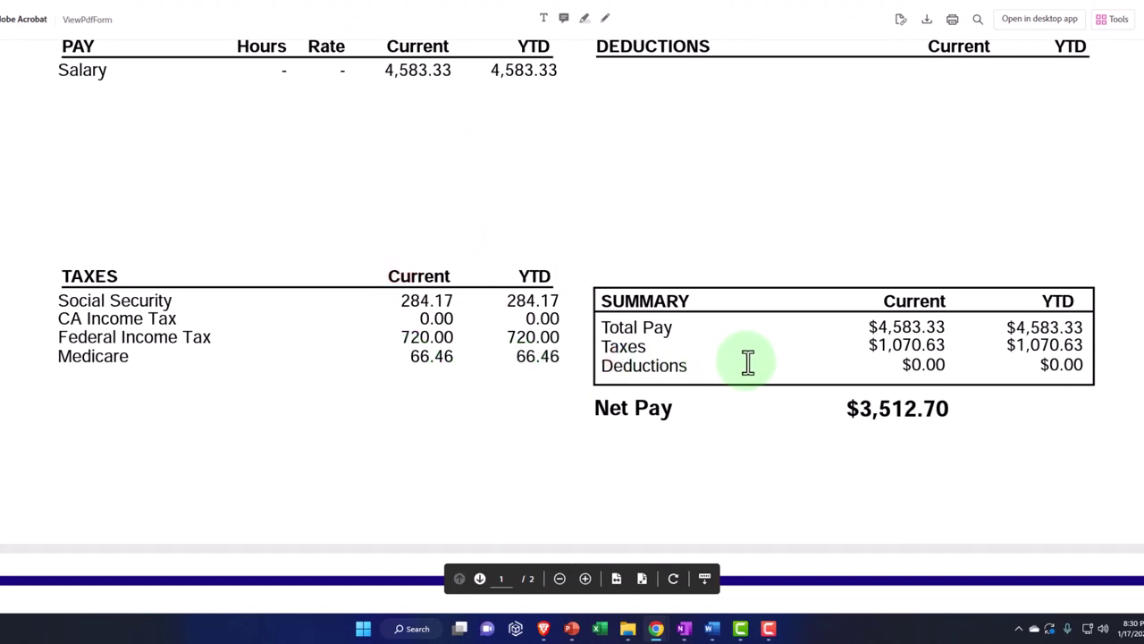
scroll(748, 362, down, 10)
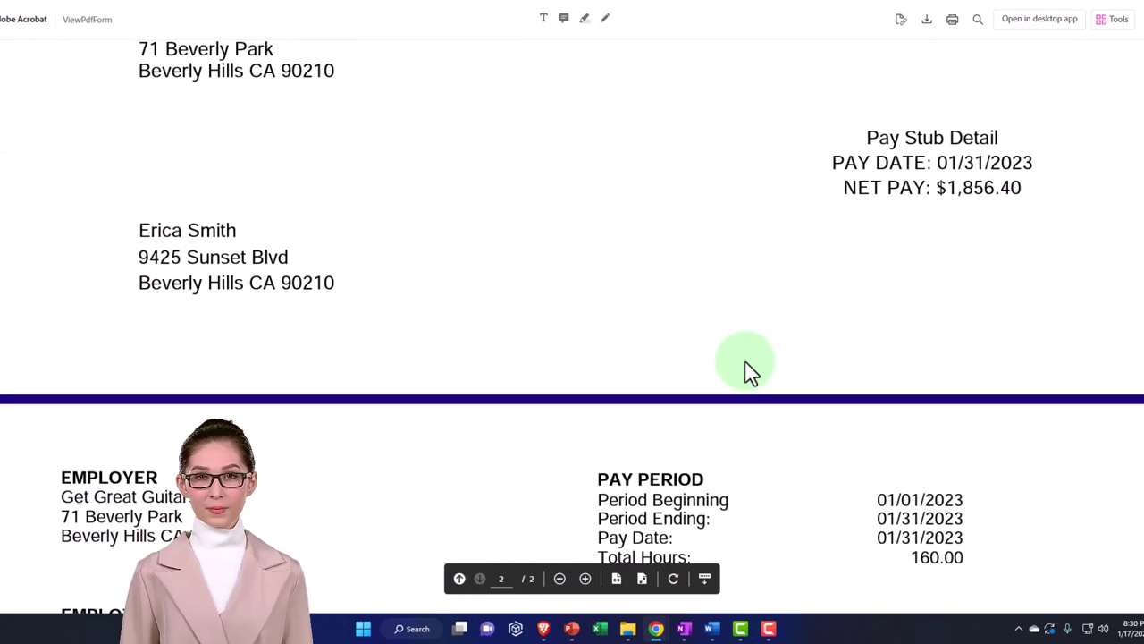
scroll(745, 362, down, 10)
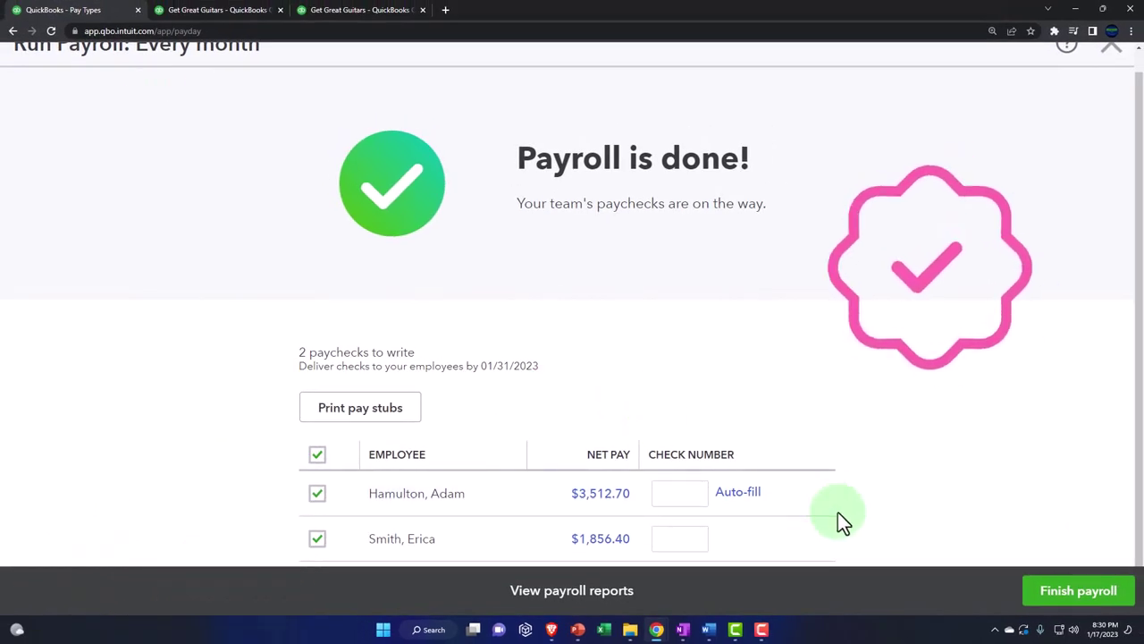
- Finish the payroll and postpone the tax setup
click(1097, 592)
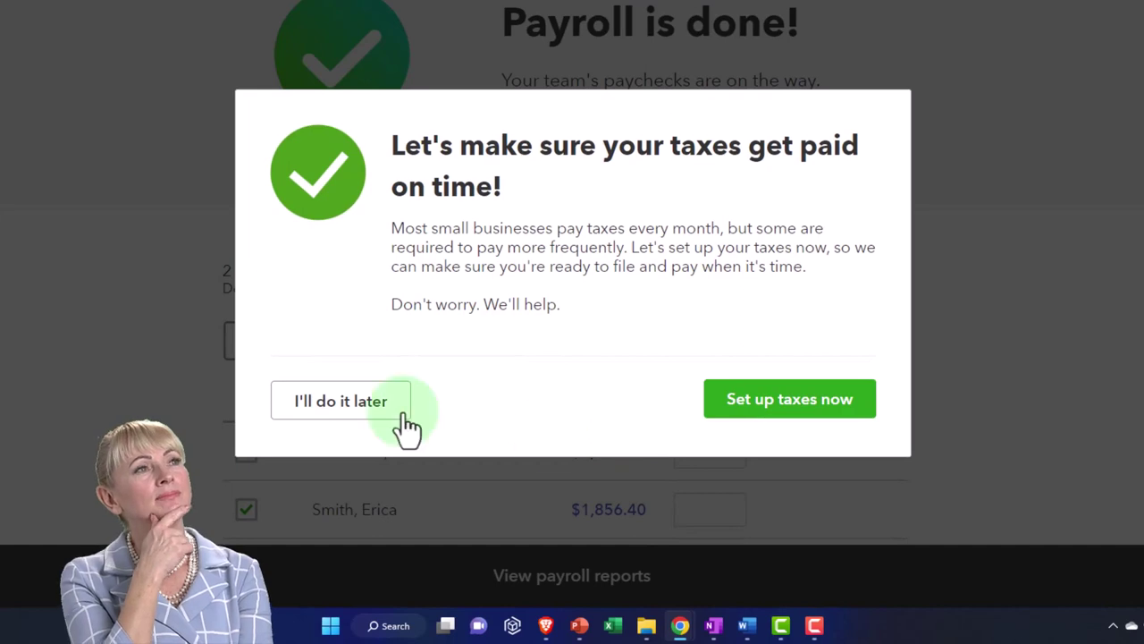
click(389, 421)
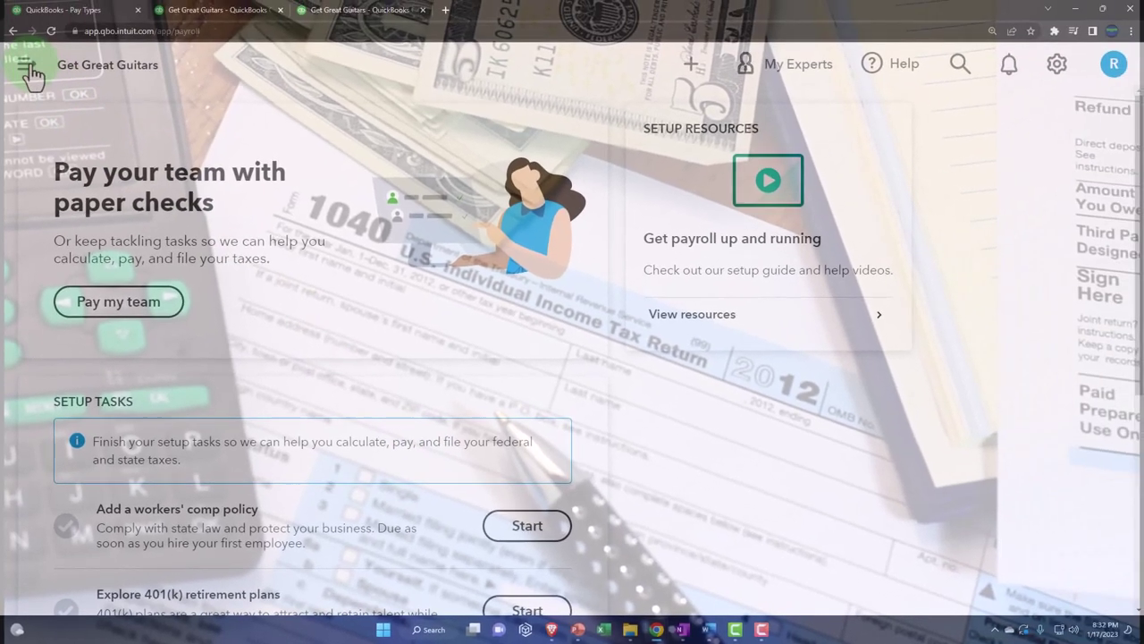
- Open the Chart of Accounts for Get Great Guitars
click(30, 70)
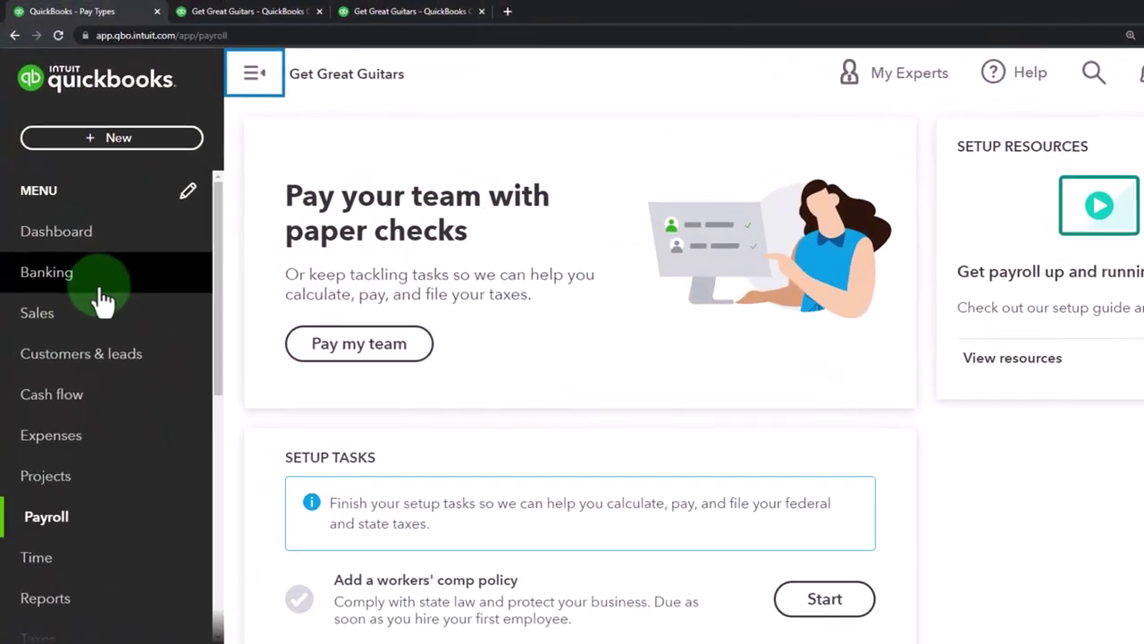
scroll(102, 299, down, 5)
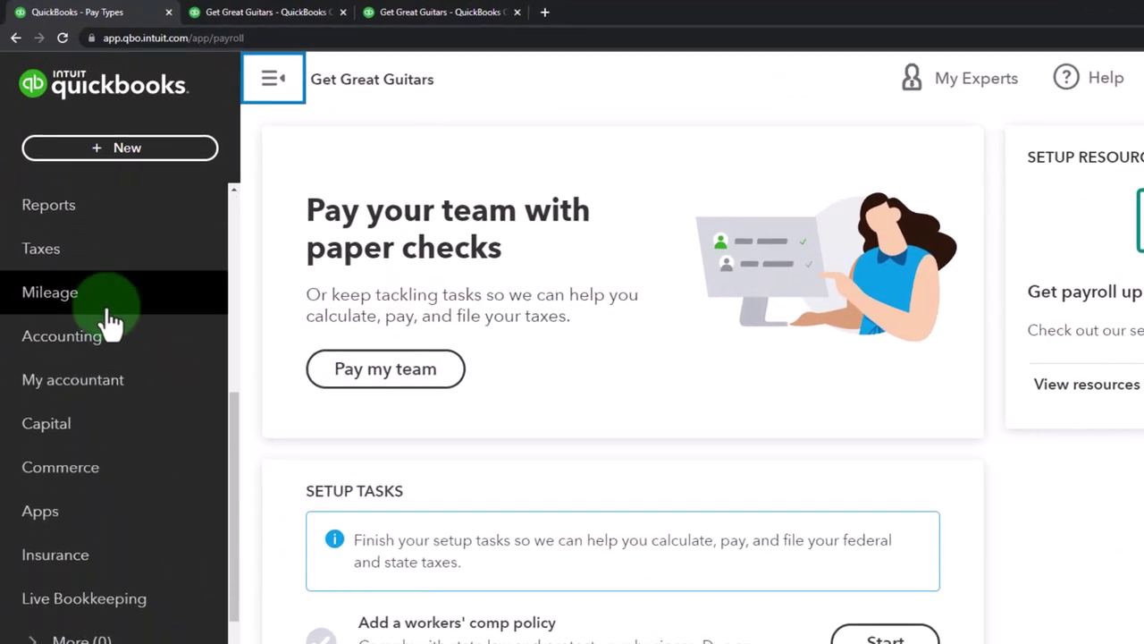
click(95, 352)
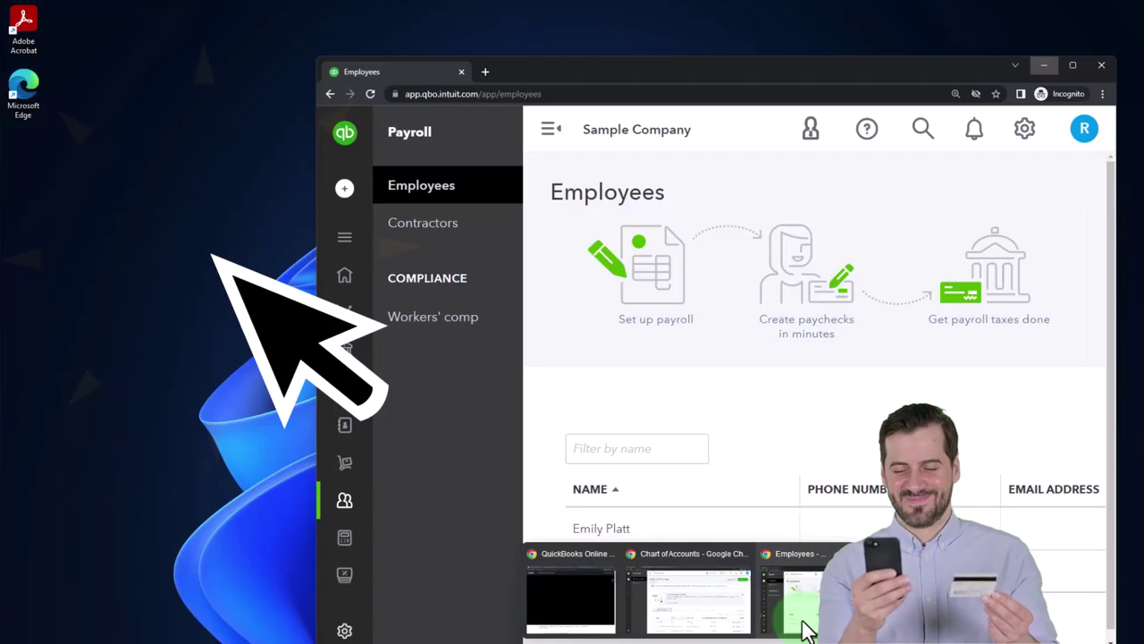
- Switch to the Sample Company window, open its Chart of Accounts under Bookkeeping, and minimize that window again
click(787, 613)
mouse_move(353, 305)
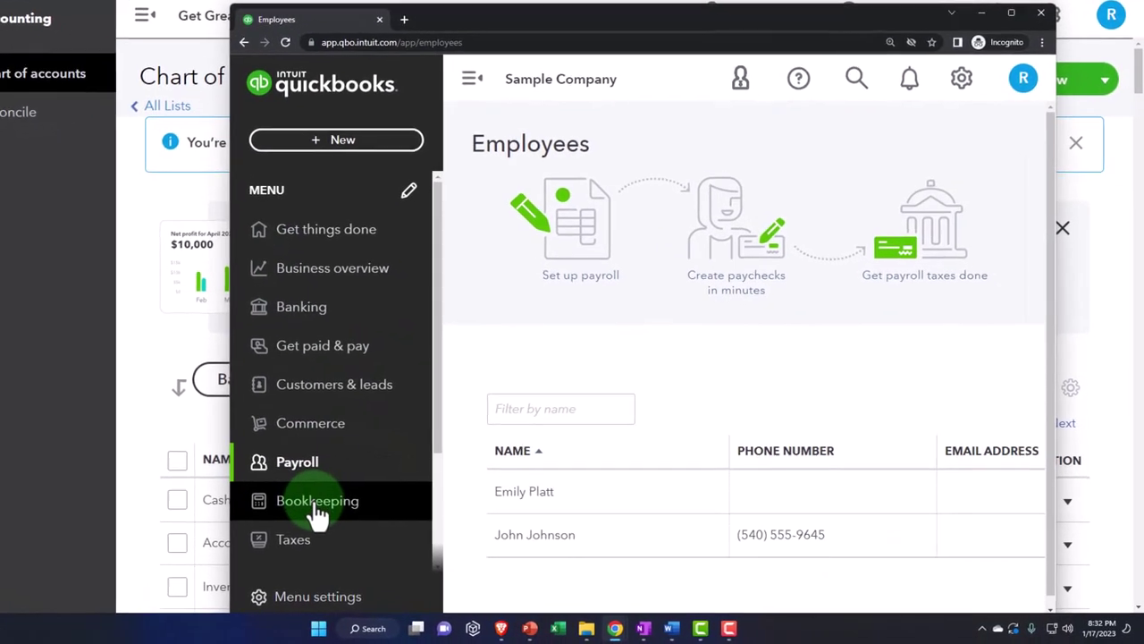
click(382, 513)
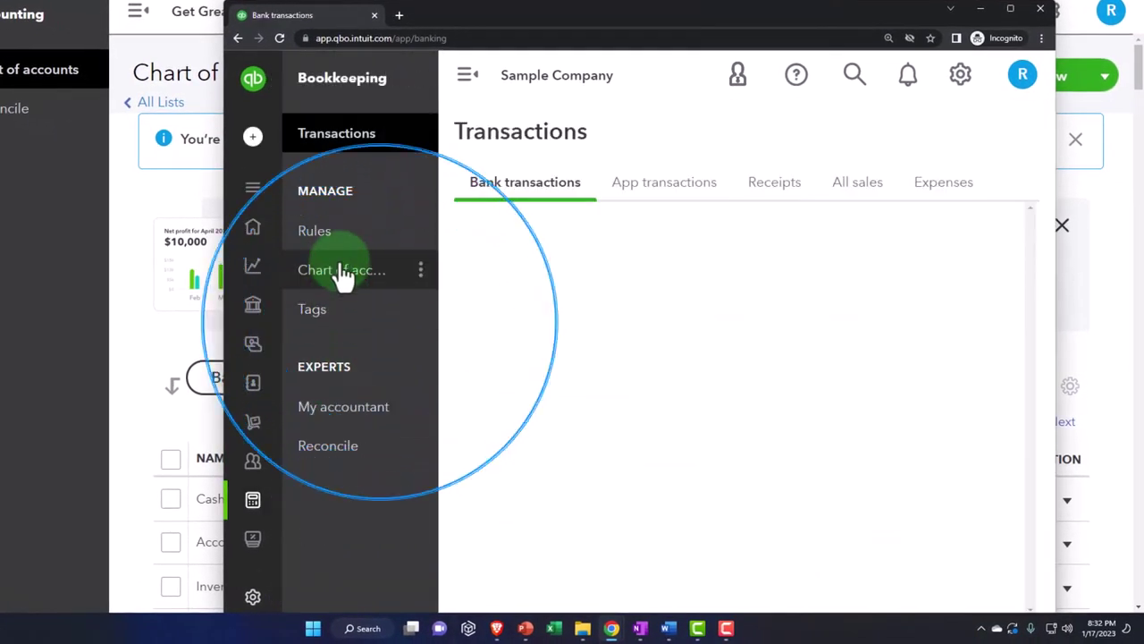
click(343, 281)
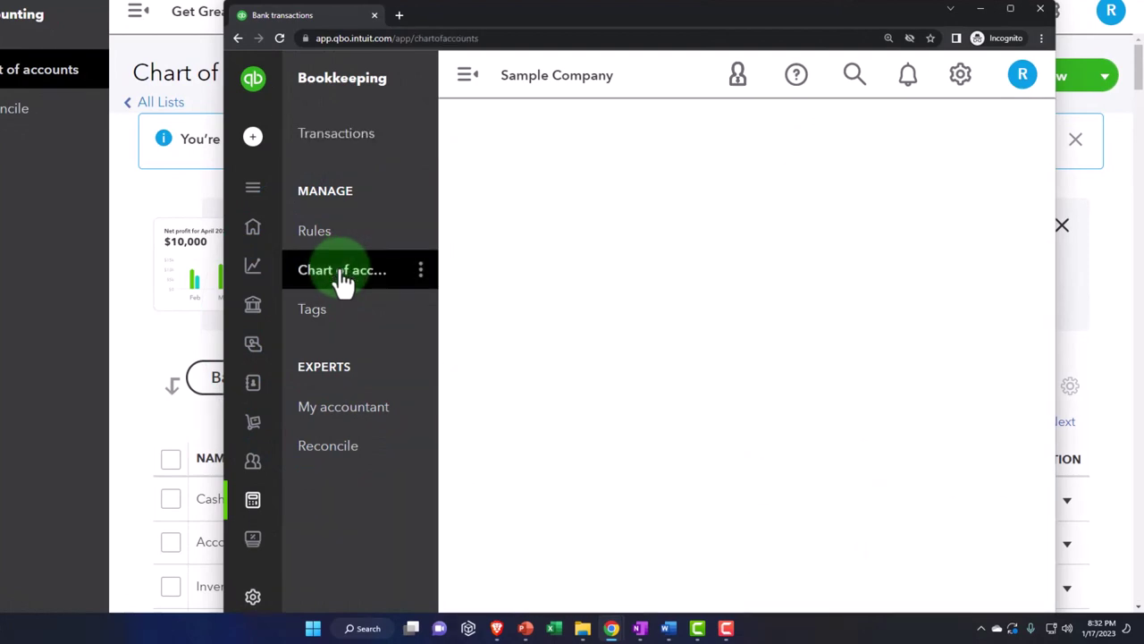
click(981, 11)
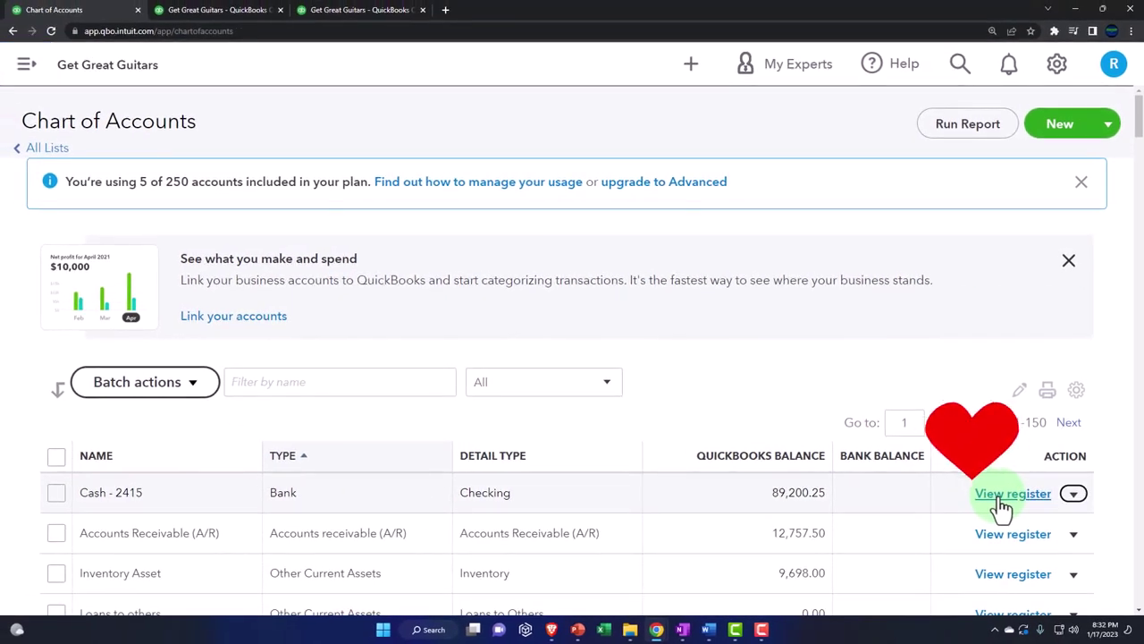
- Open the register of the Cash - 2415 account and expand the hourly employee's 01/31/2023 paycheck entry
click(1001, 503)
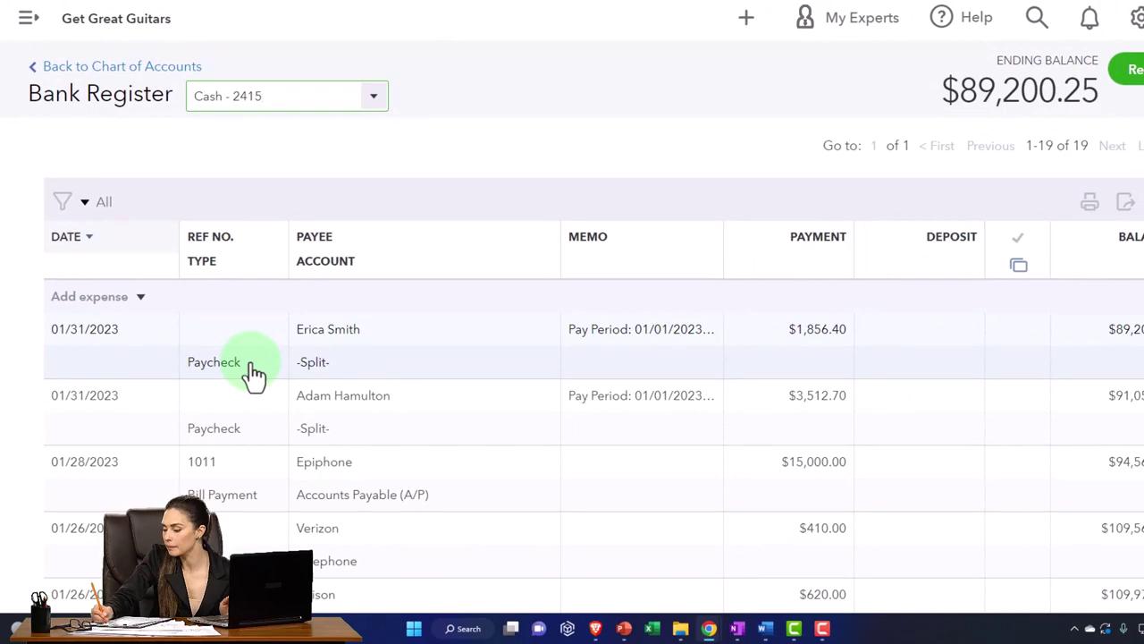
click(255, 374)
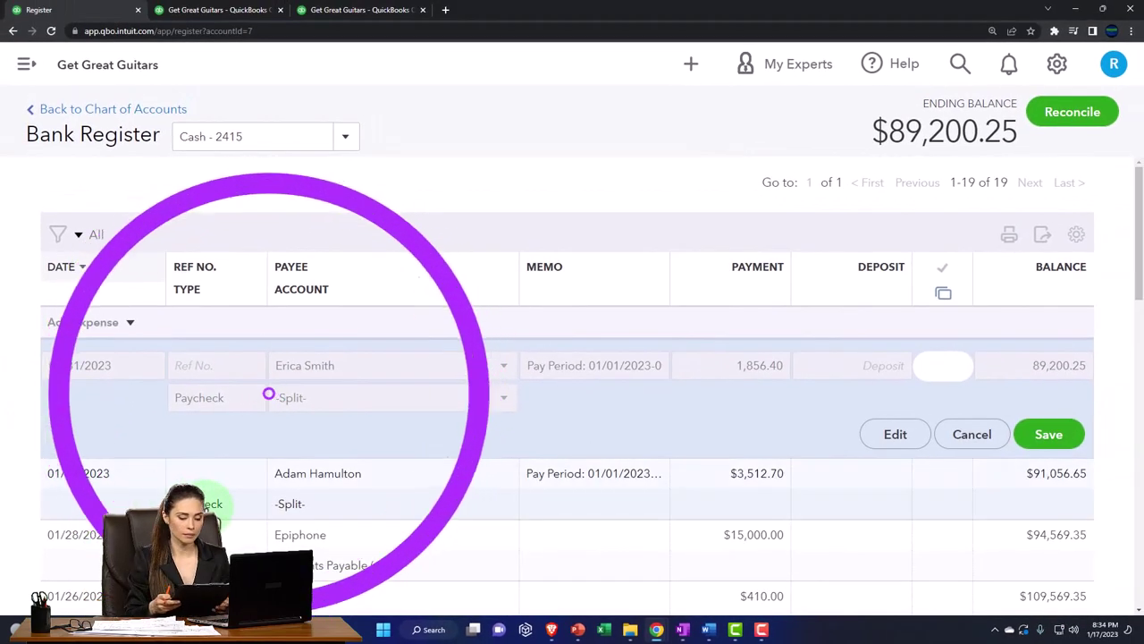
- Open the 01/31/2023 paycheck for $3,512.70 from the register and assign it check number 1012
click(212, 504)
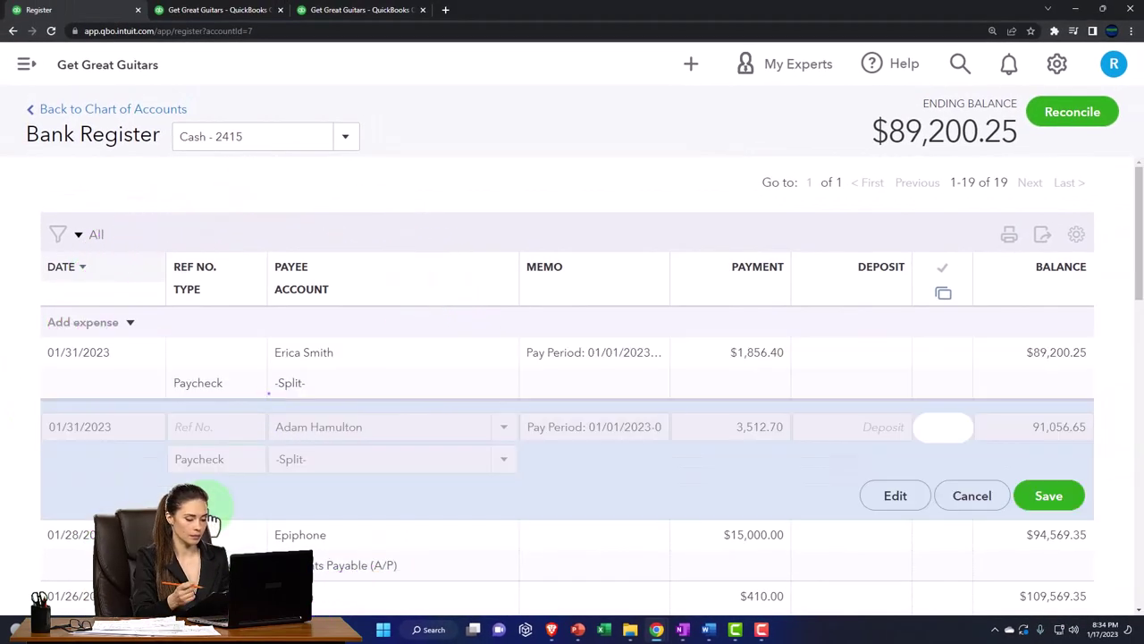
click(893, 497)
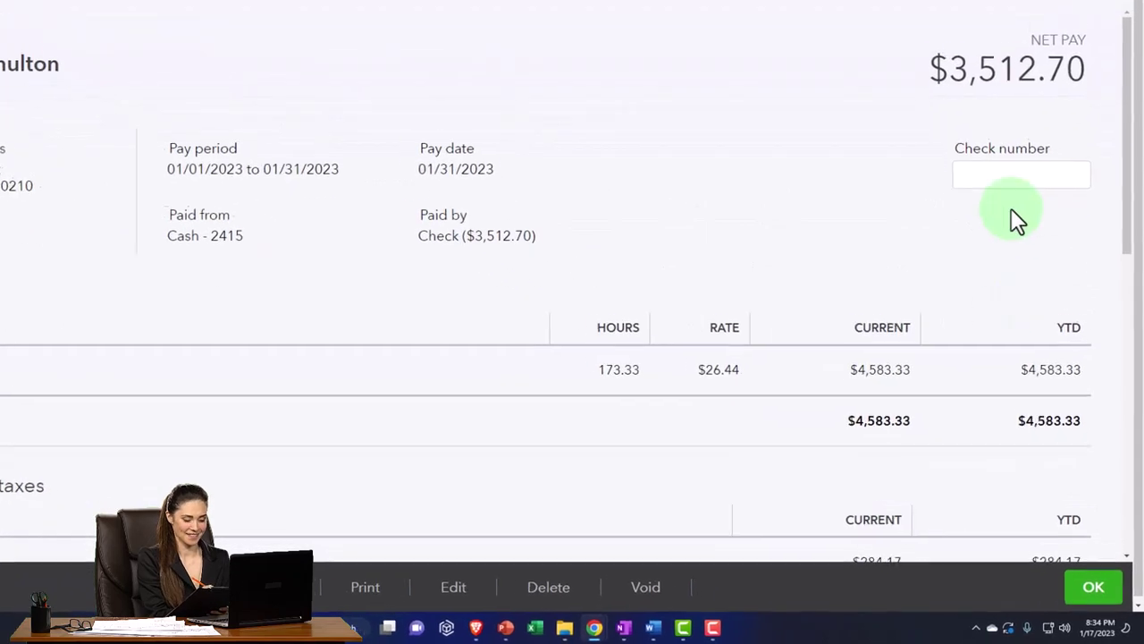
click(1001, 174)
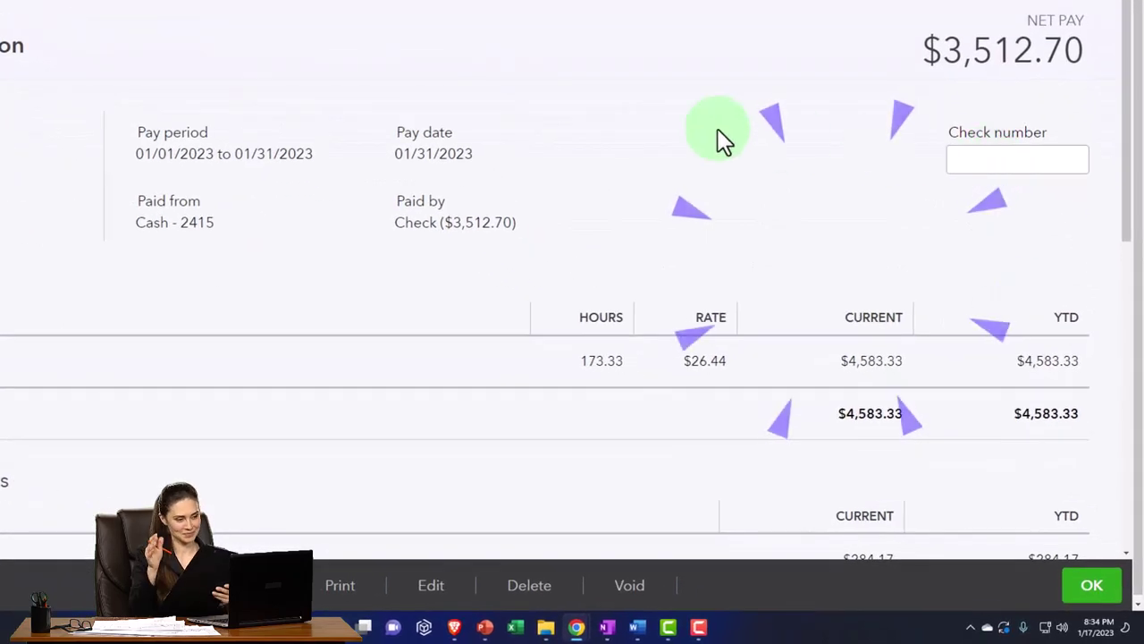
text(1012)
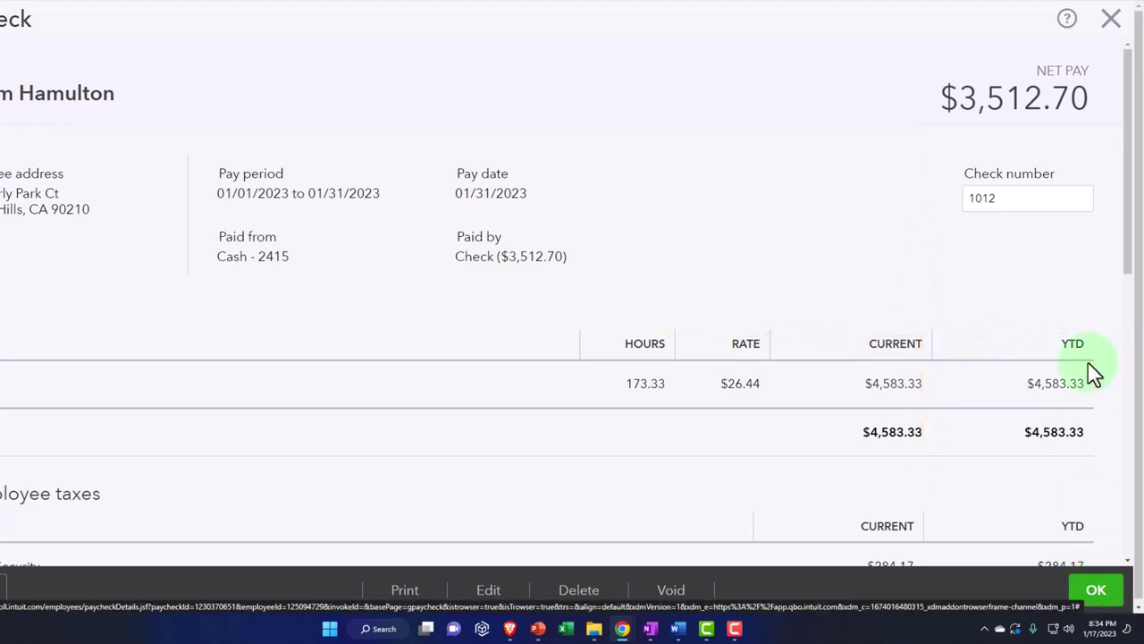
click(1092, 590)
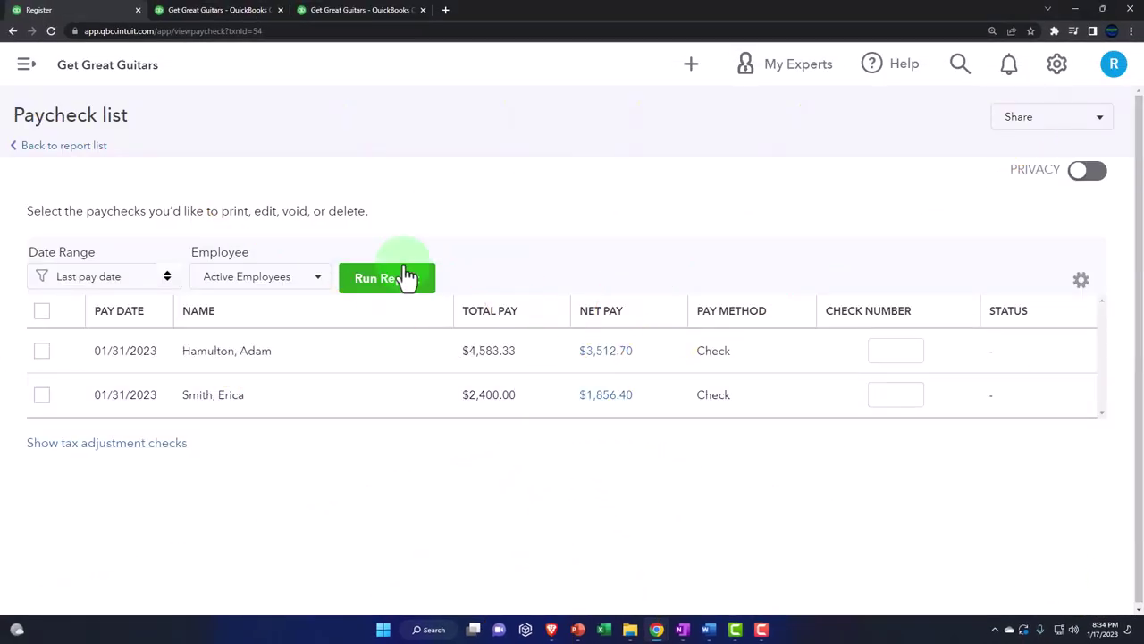
- Return to the Chart of Accounts and reopen the register of the Cash - 2415 account
click(26, 68)
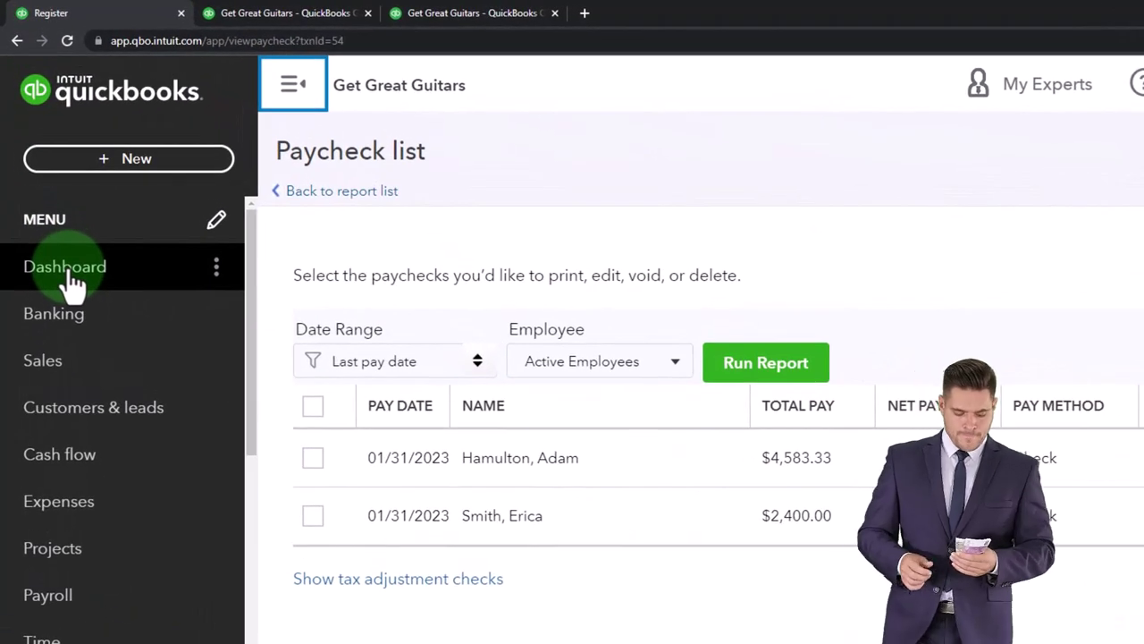
scroll(89, 502, down, 2)
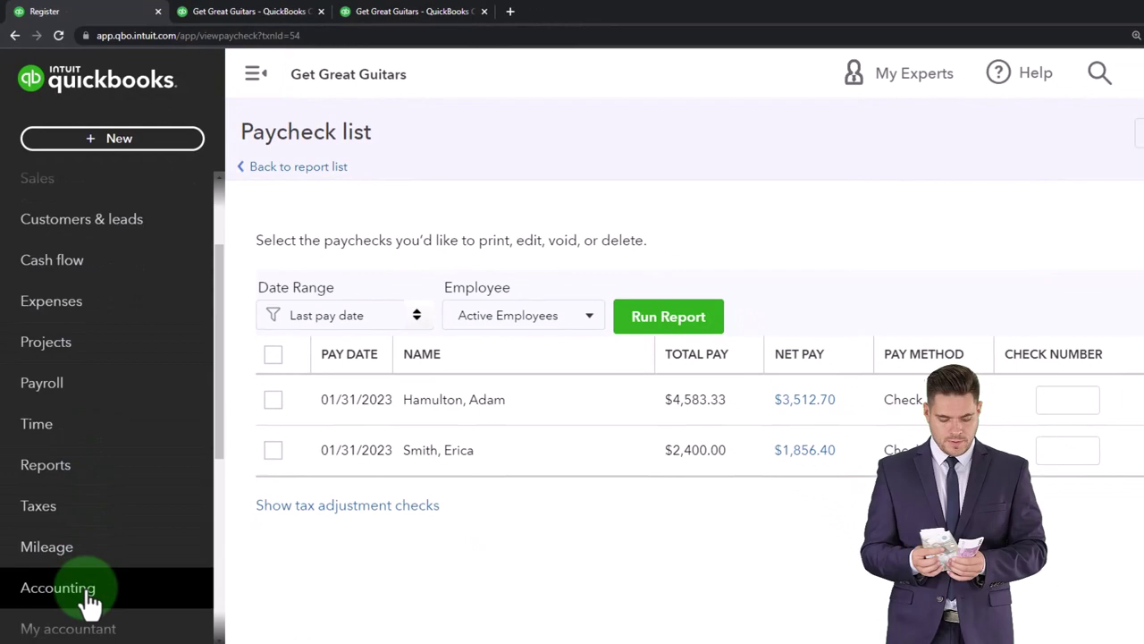
click(89, 597)
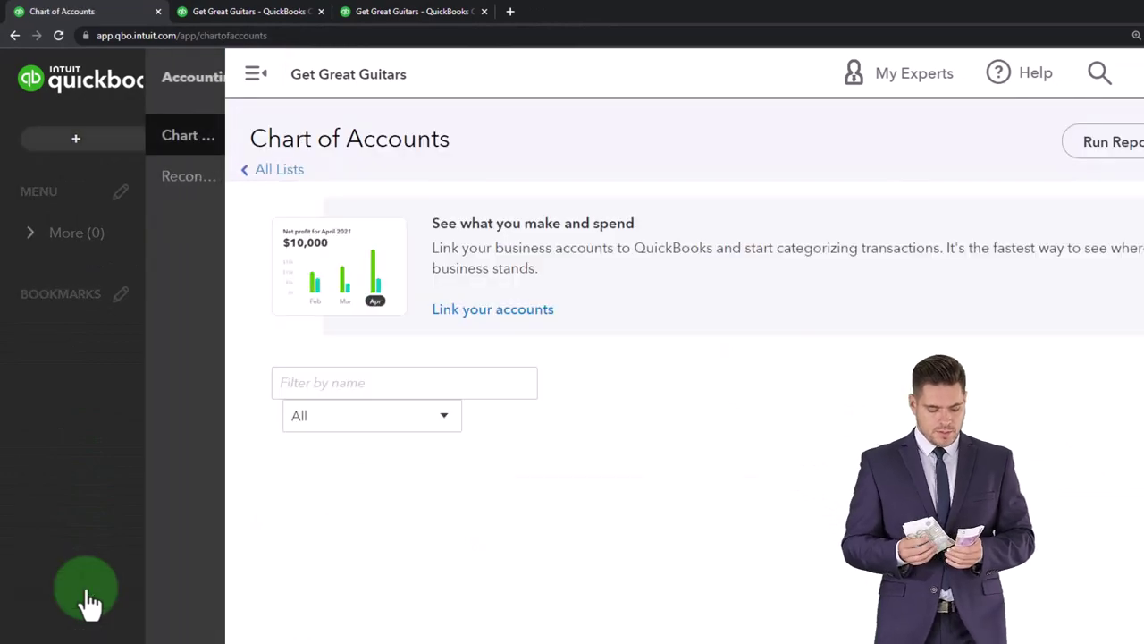
click(103, 147)
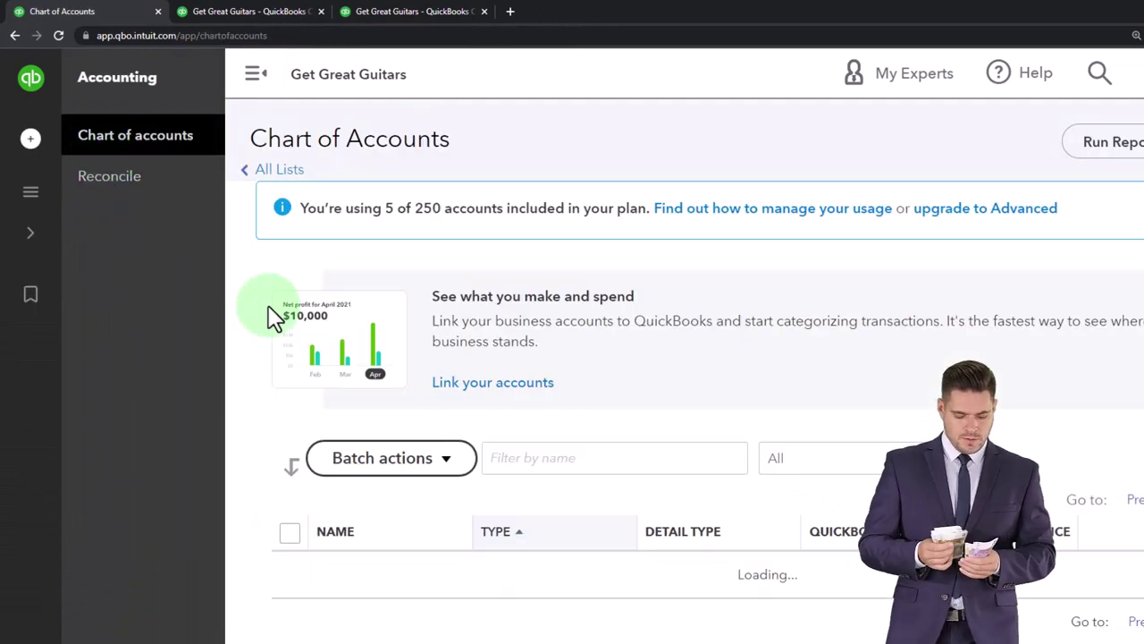
scroll(407, 431, down, 2)
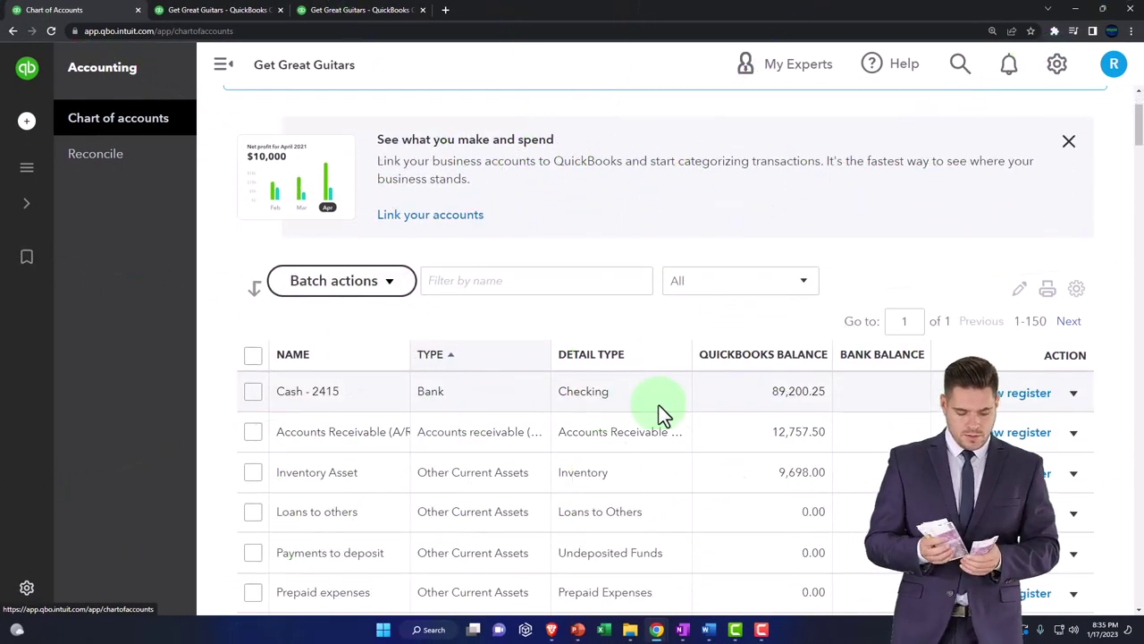
click(1012, 392)
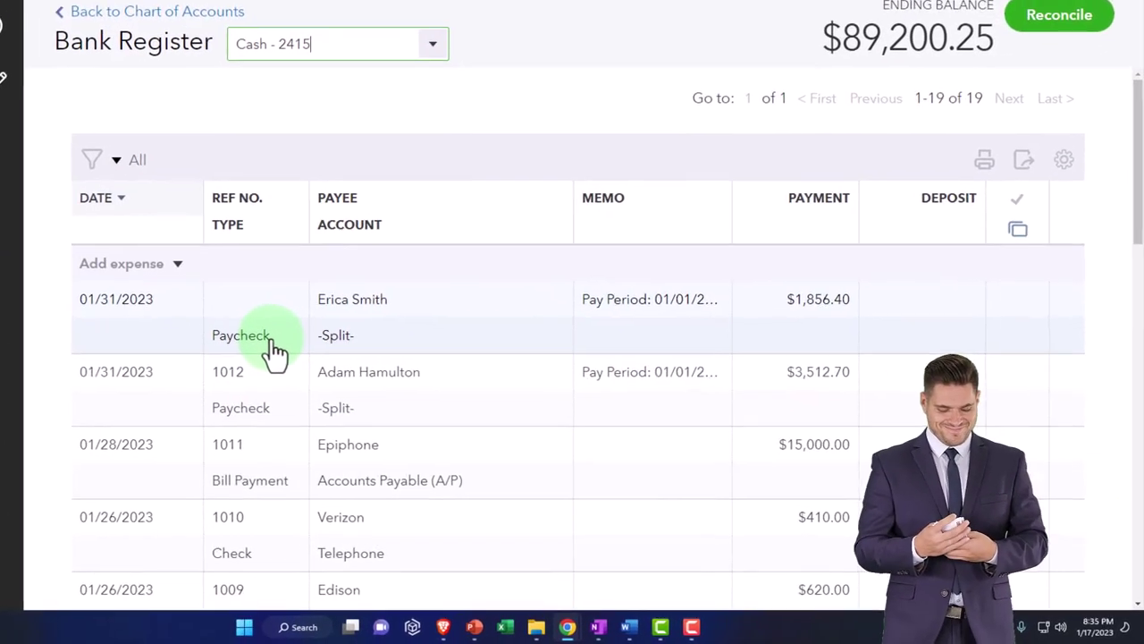
- Open the 01/31/2023 paycheck for $1,856.40 from the register and assign it check number 1013
click(376, 380)
click(902, 400)
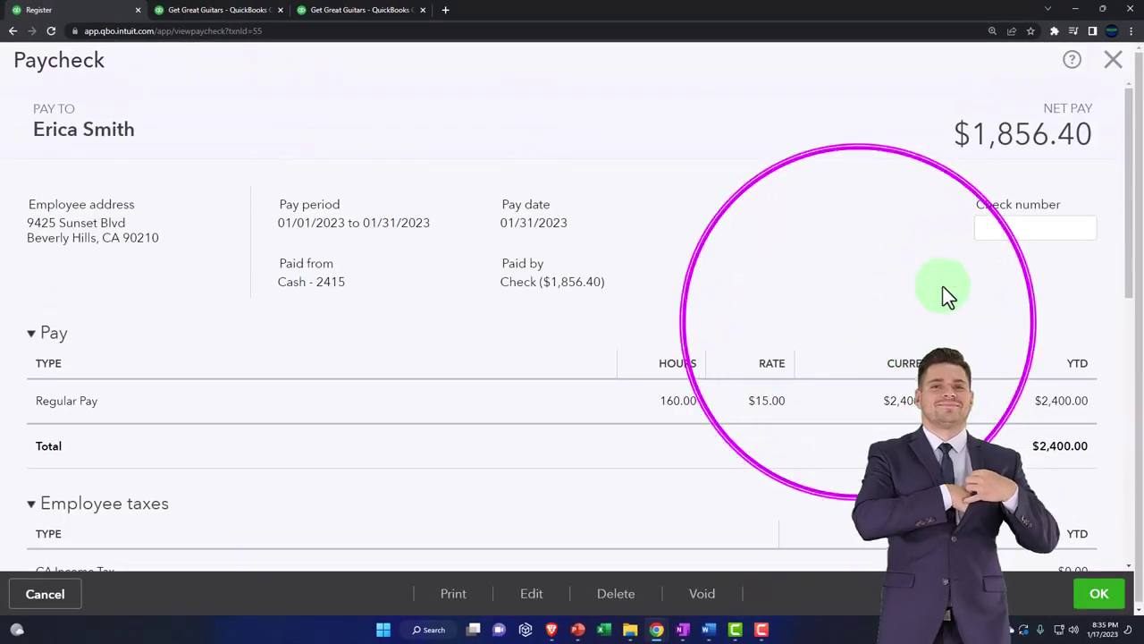
click(1006, 234)
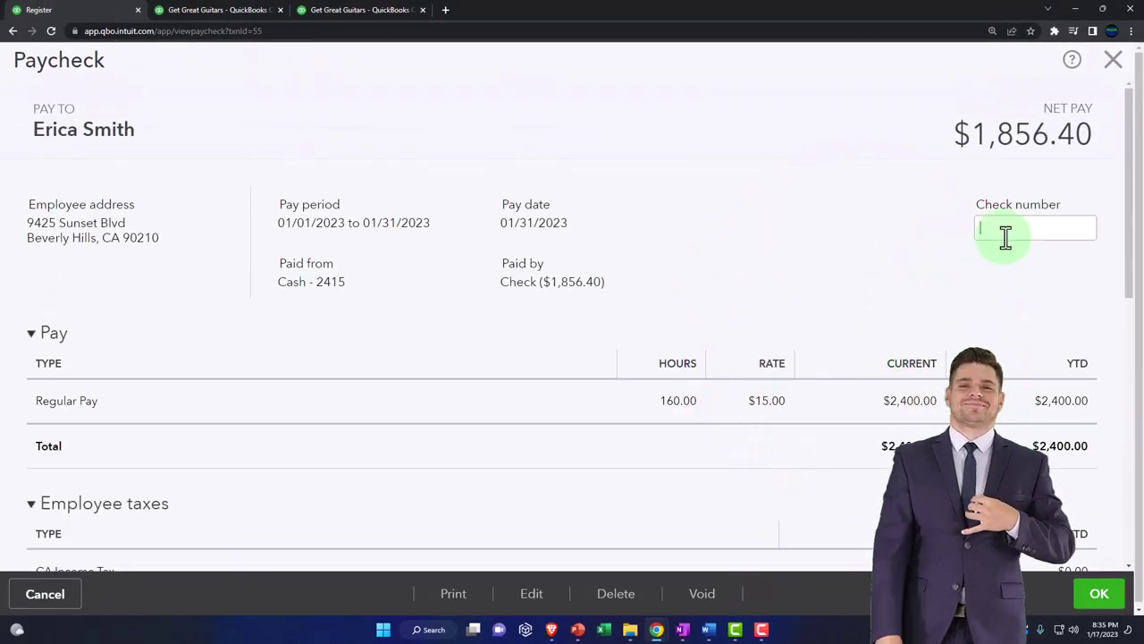
text(1)
text(018)
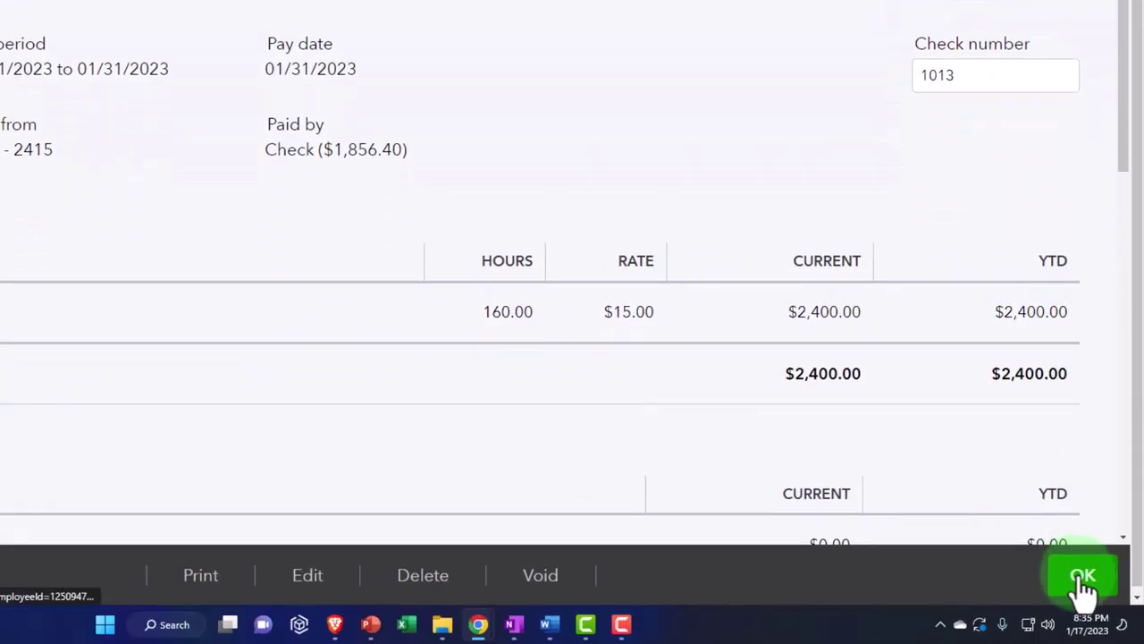
click(1083, 579)
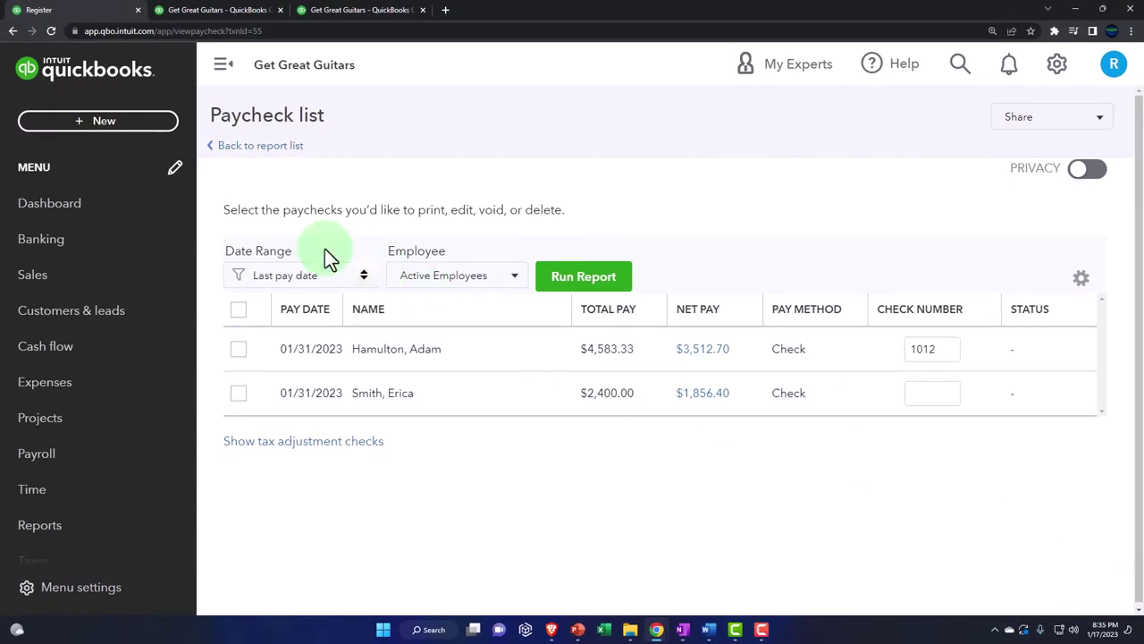
- Go back through the Chart of Accounts to the Cash - 2415 register to check both paycheck numbers
scroll(90, 263, down, 3)
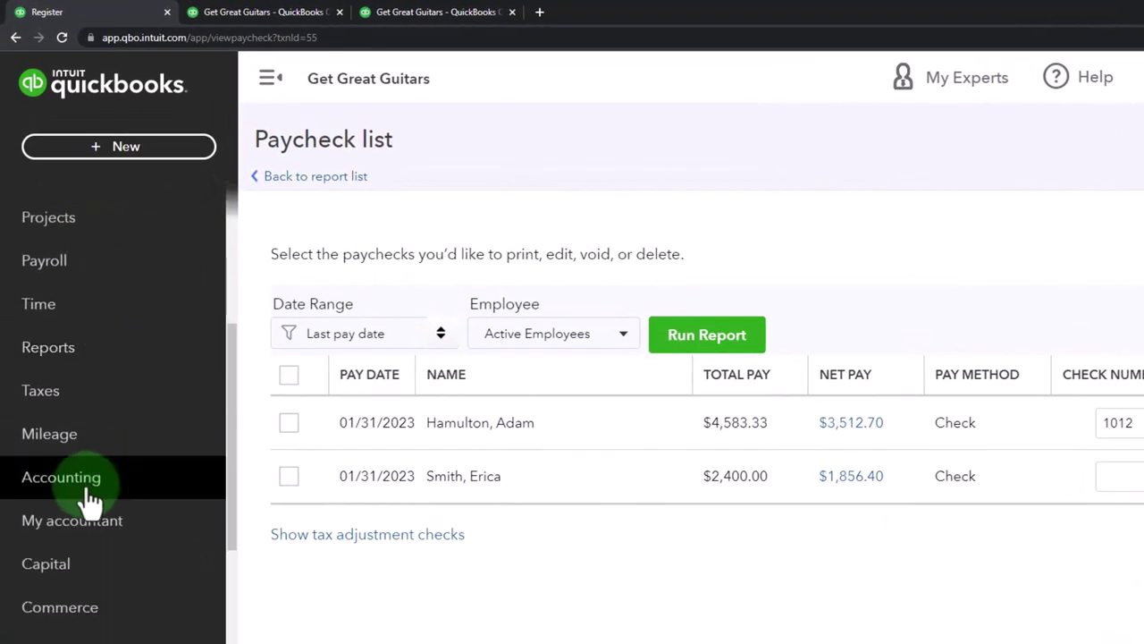
click(86, 492)
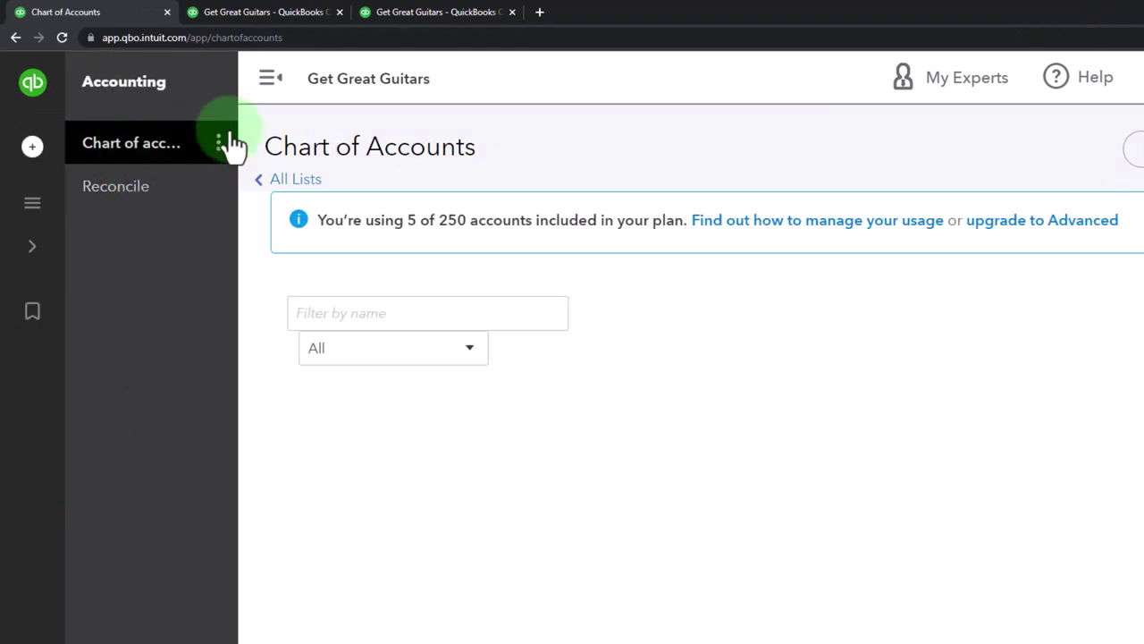
click(268, 78)
scroll(918, 476, down, 2)
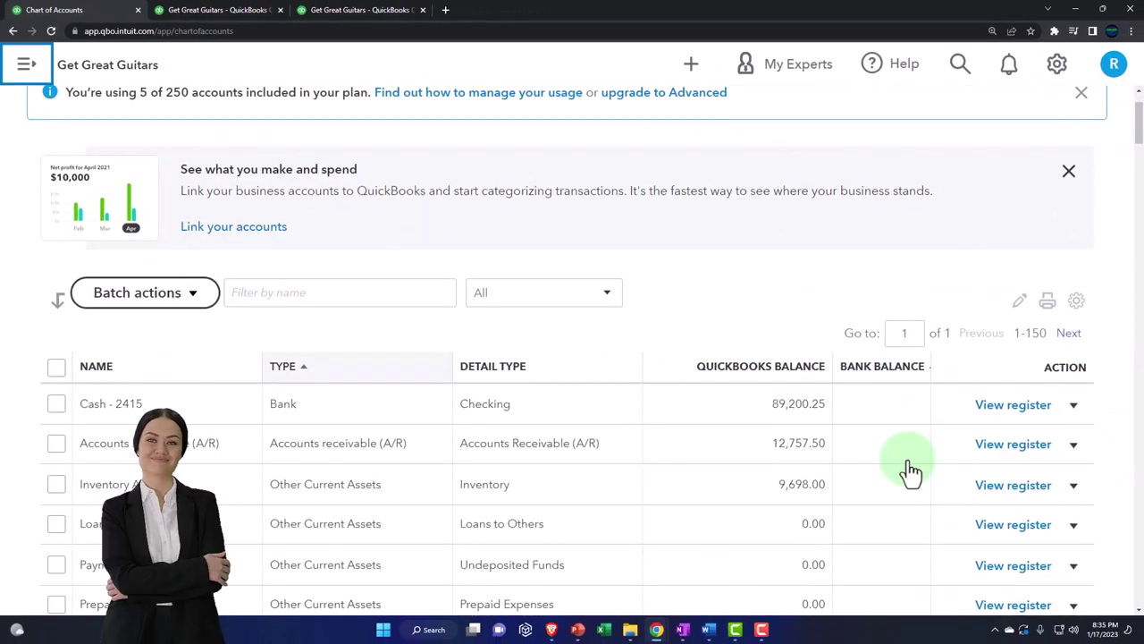
click(1014, 376)
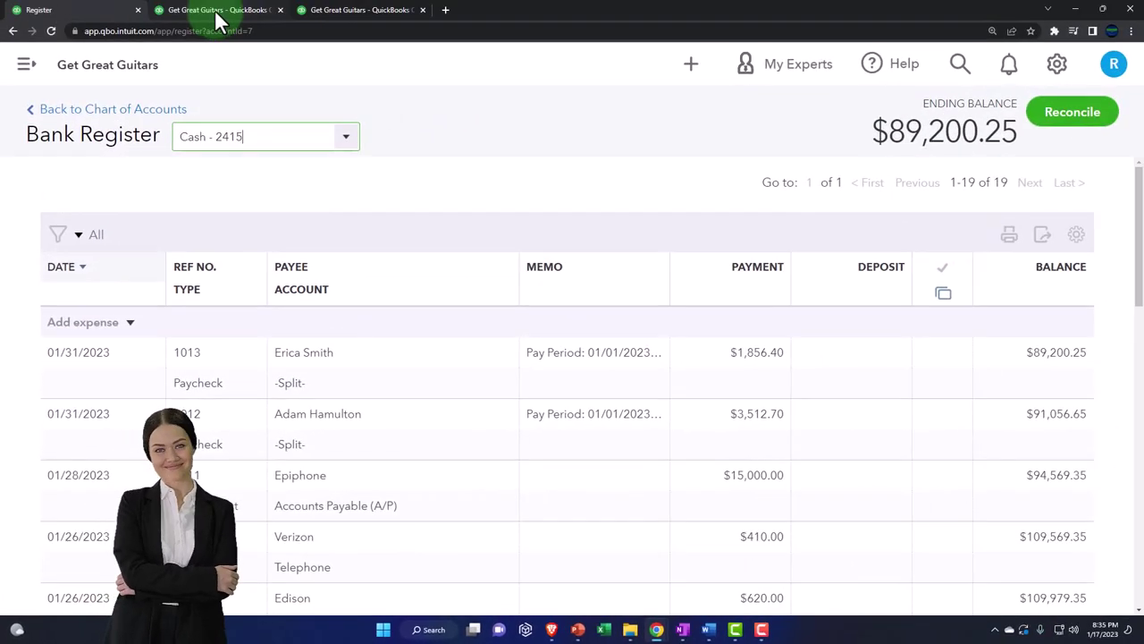
- Switch to the Balance Sheet report for 01/01/2023 to 12/31/2023 and rerun it to examine the asset balances
click(216, 14)
scroll(225, 267, up, 3)
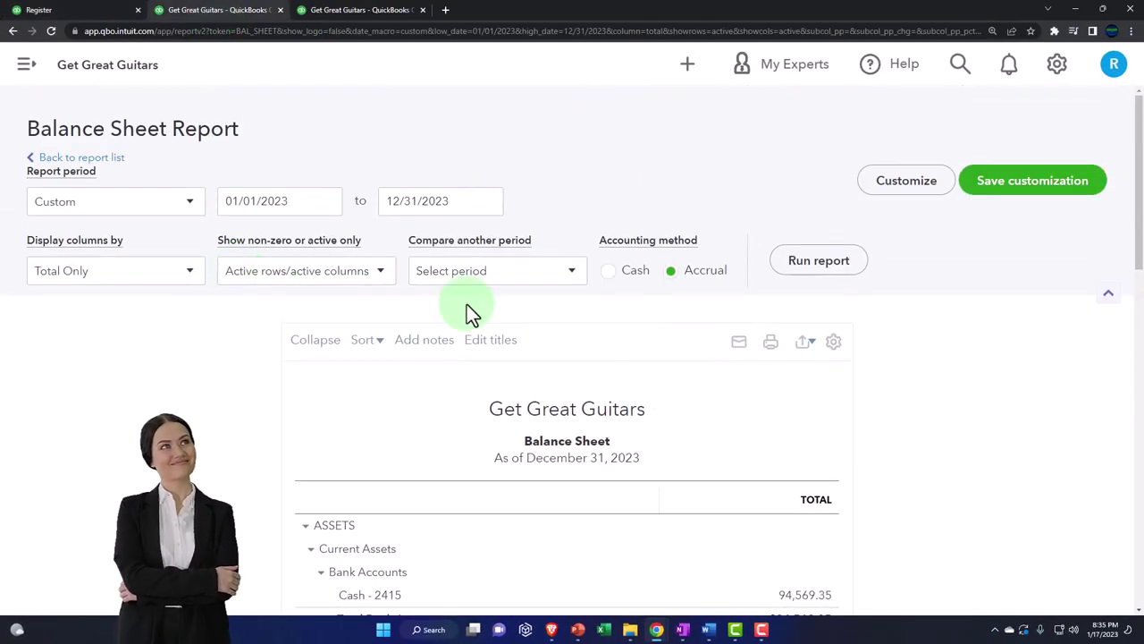
scroll(841, 412, down, 3)
key(ctrl+plus)
key(ctrl+plus)
key(ctrl+plus)
key(ctrl+plus)
key(ctrl+plus)
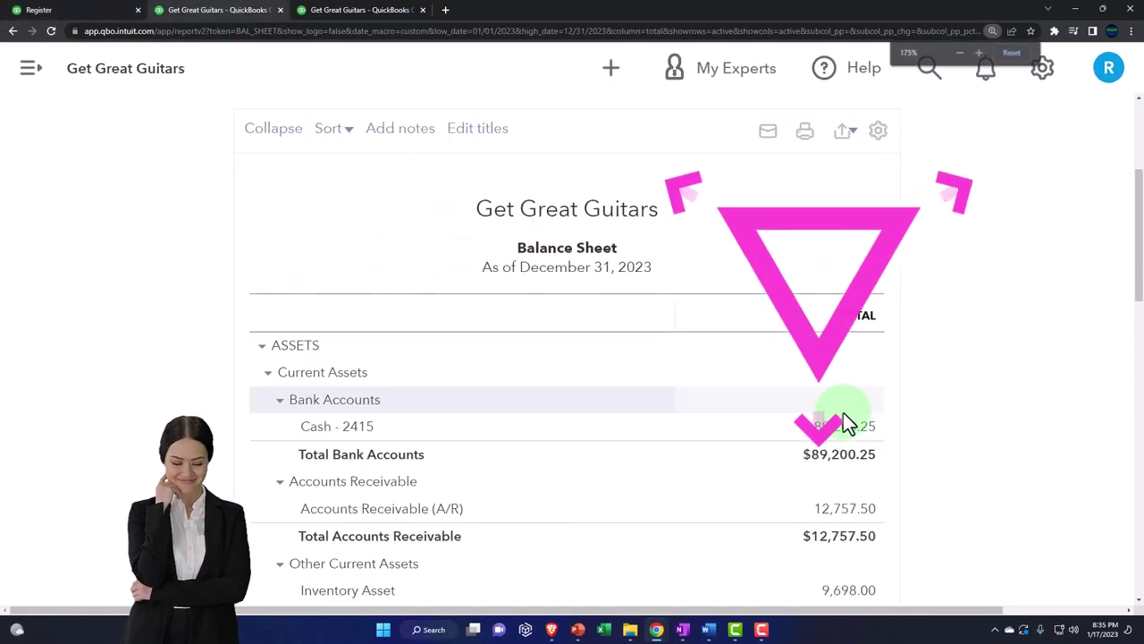
scroll(848, 420, down, 1)
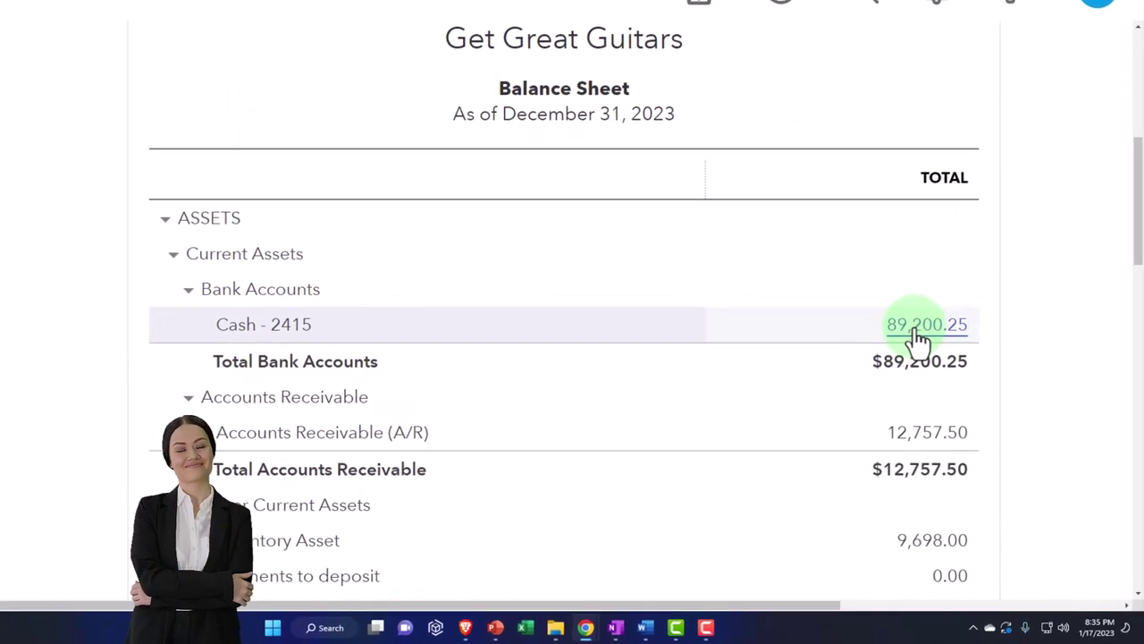
- Open the transaction detail behind the Cash - 2415 balance, review its payroll checks, and return to the Balance Sheet
click(918, 329)
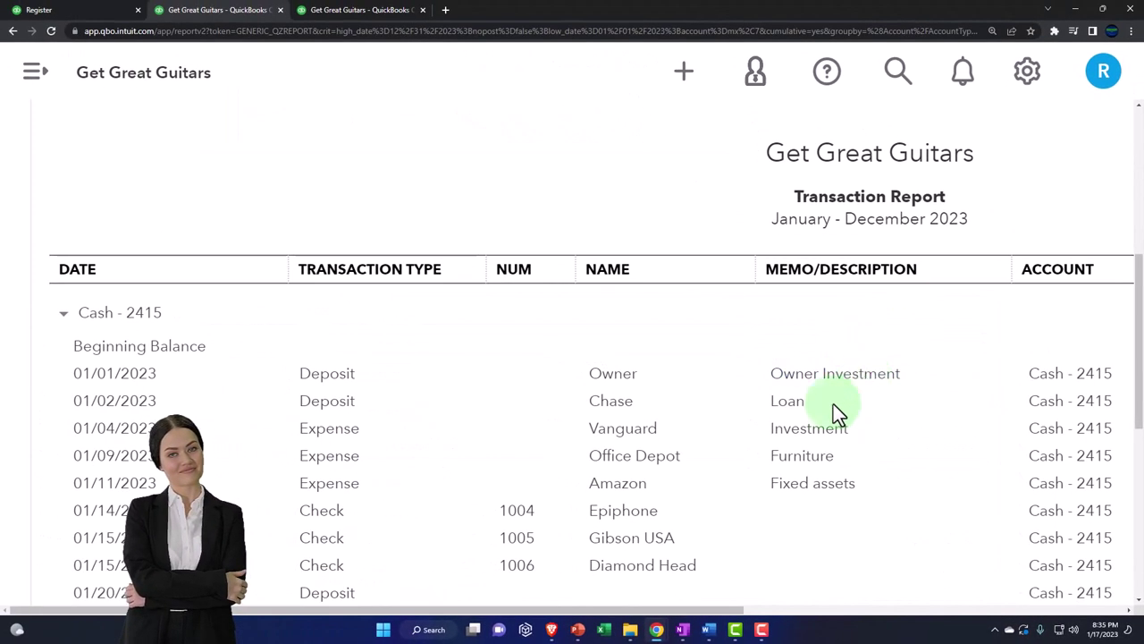
scroll(804, 429, down, 4)
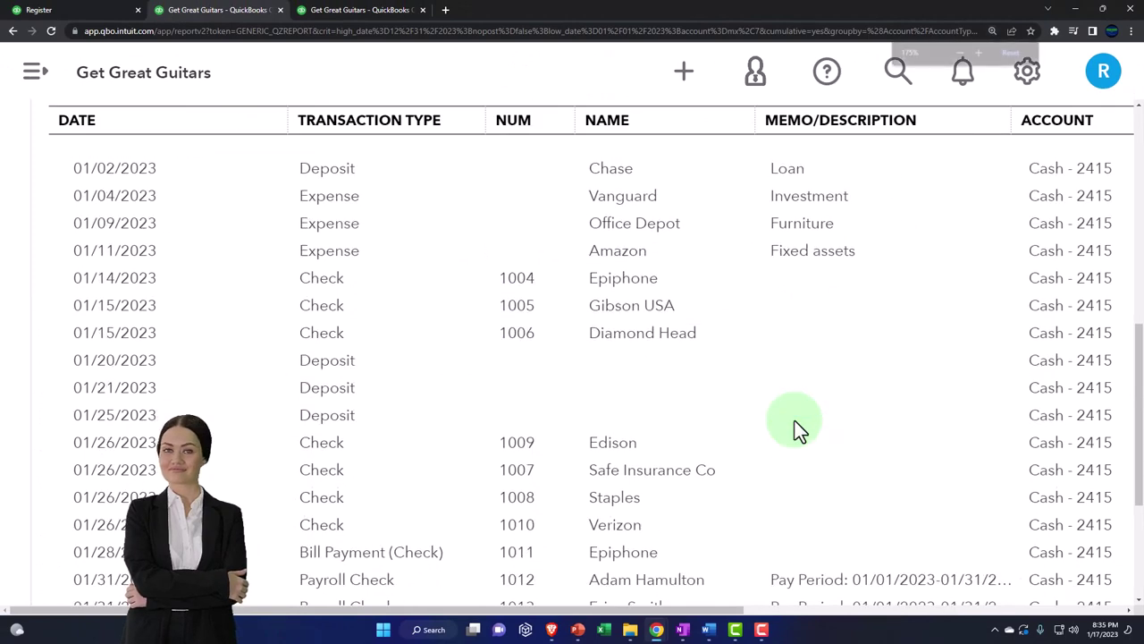
key(ctrl+minus)
key(ctrl+minus)
key(ctrl+minus)
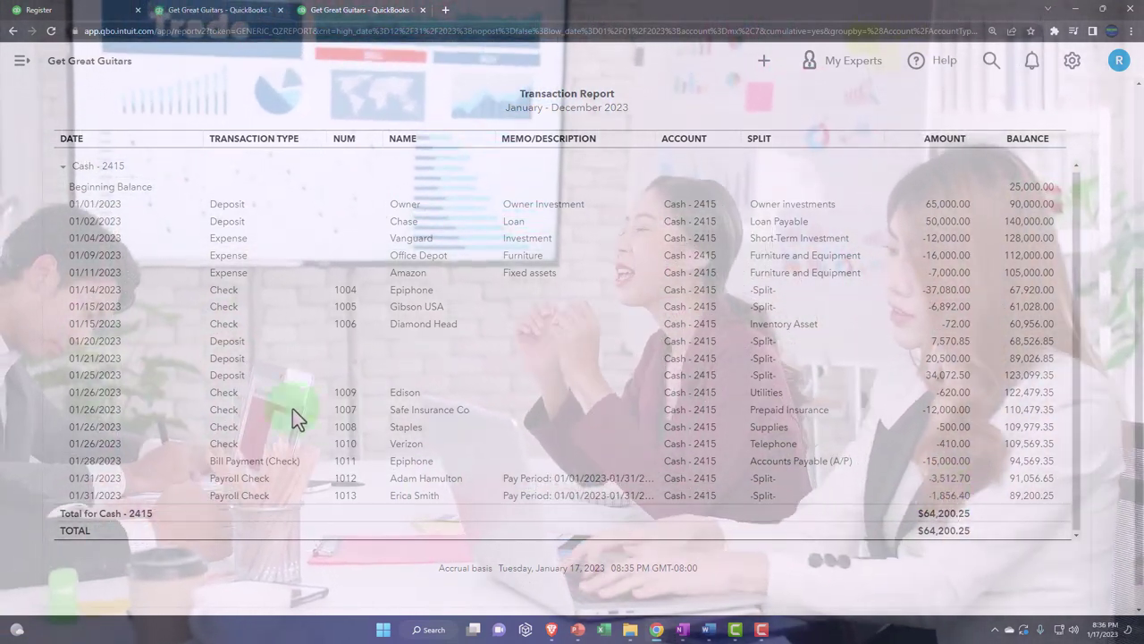
scroll(48, 393, up, 1)
scroll(49, 393, up, 5)
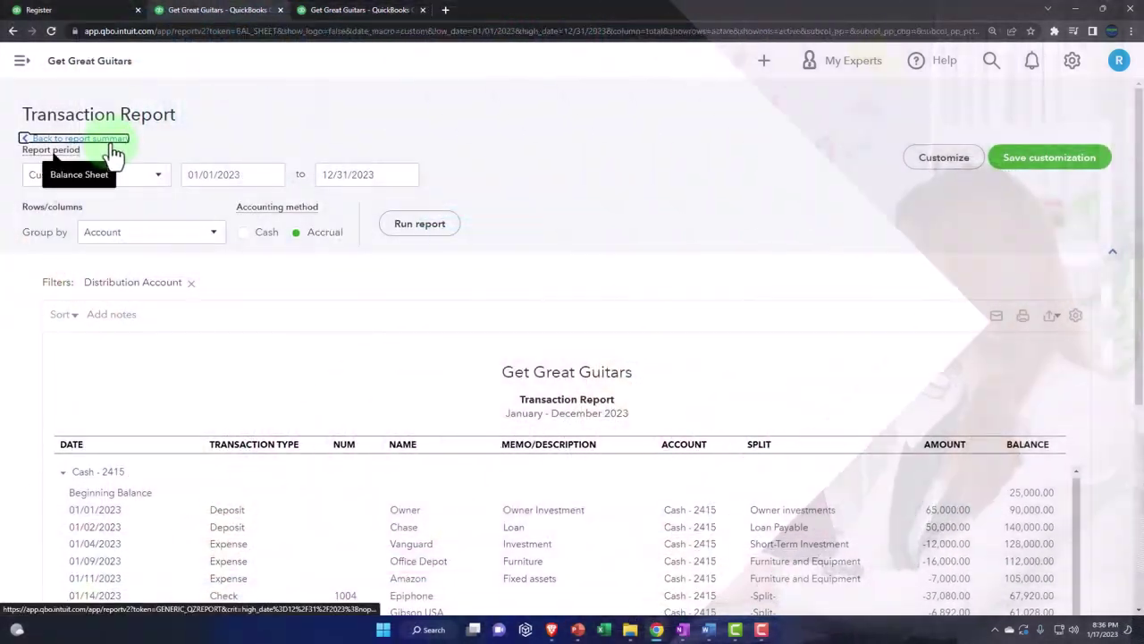
click(111, 146)
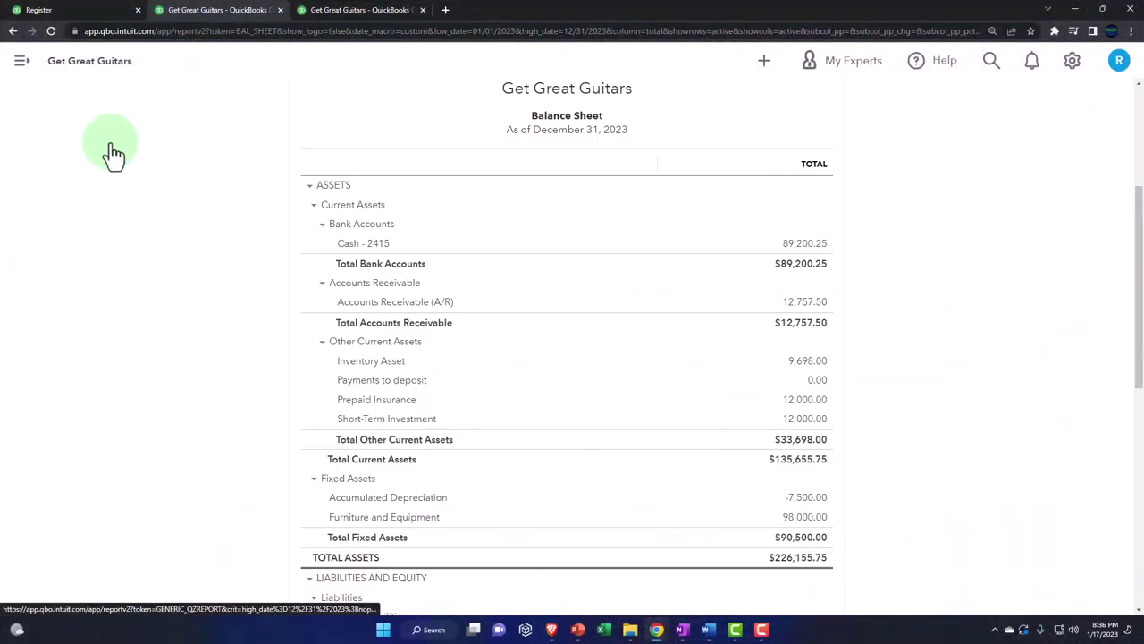
- Switch to the Profit and Loss report for 01/01/2023 to 12/31/2023 and rerun it to examine the payroll expenses
click(335, 18)
scroll(605, 200, up, 3)
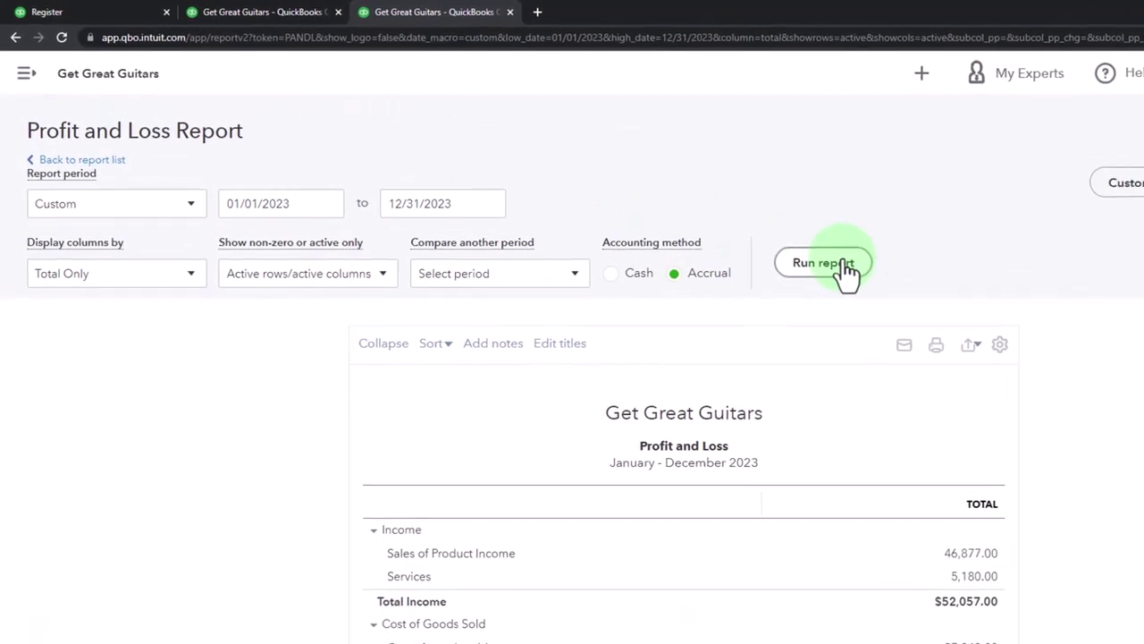
click(838, 268)
scroll(860, 479, down, 2)
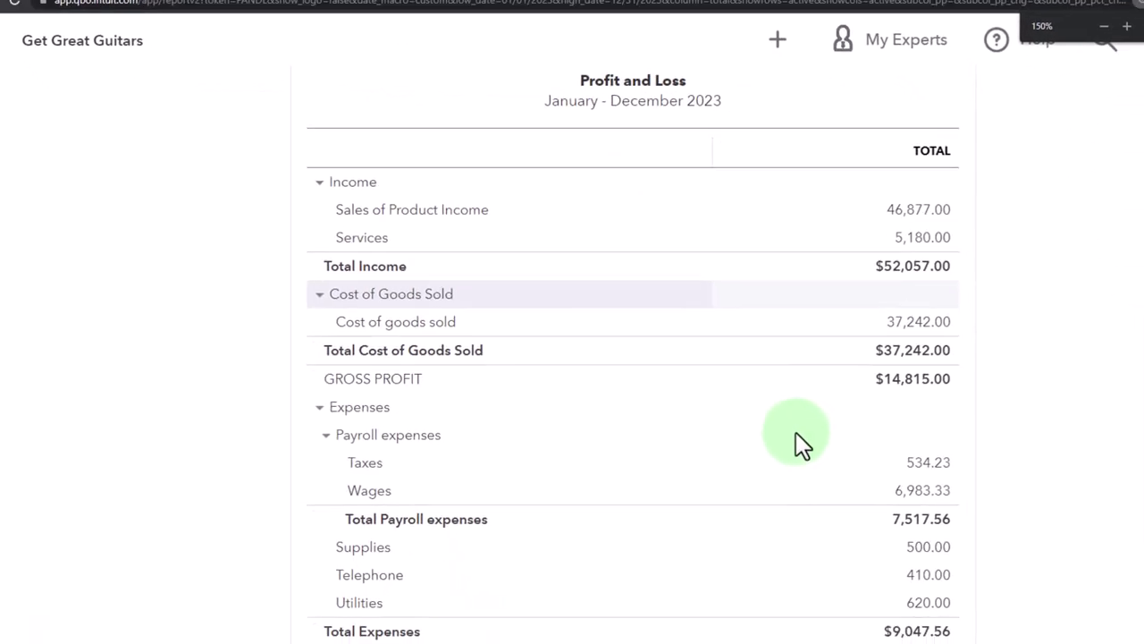
scroll(732, 386, down, 3)
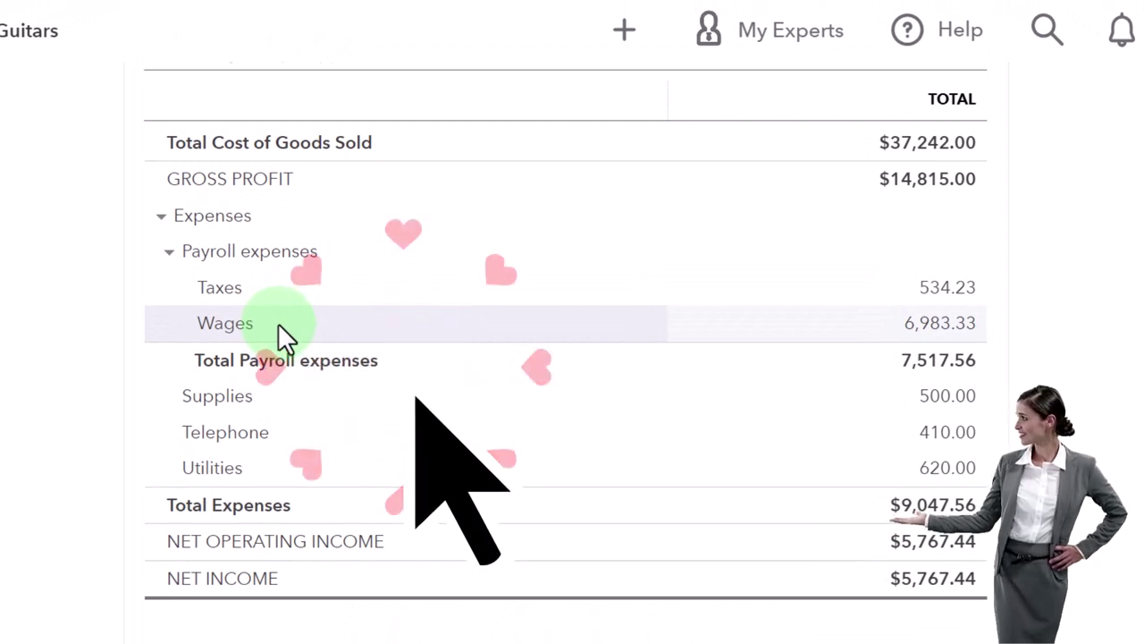
- Open the transaction detail behind the payroll Wages amount and review the gross pay entries
click(919, 333)
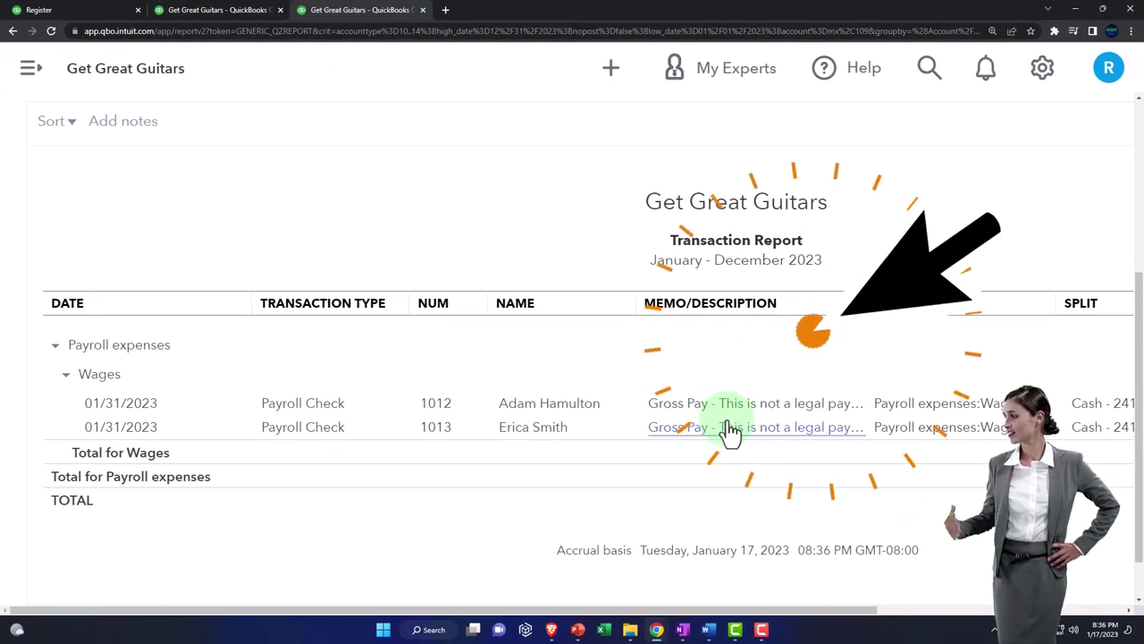
key(ctrl+minus)
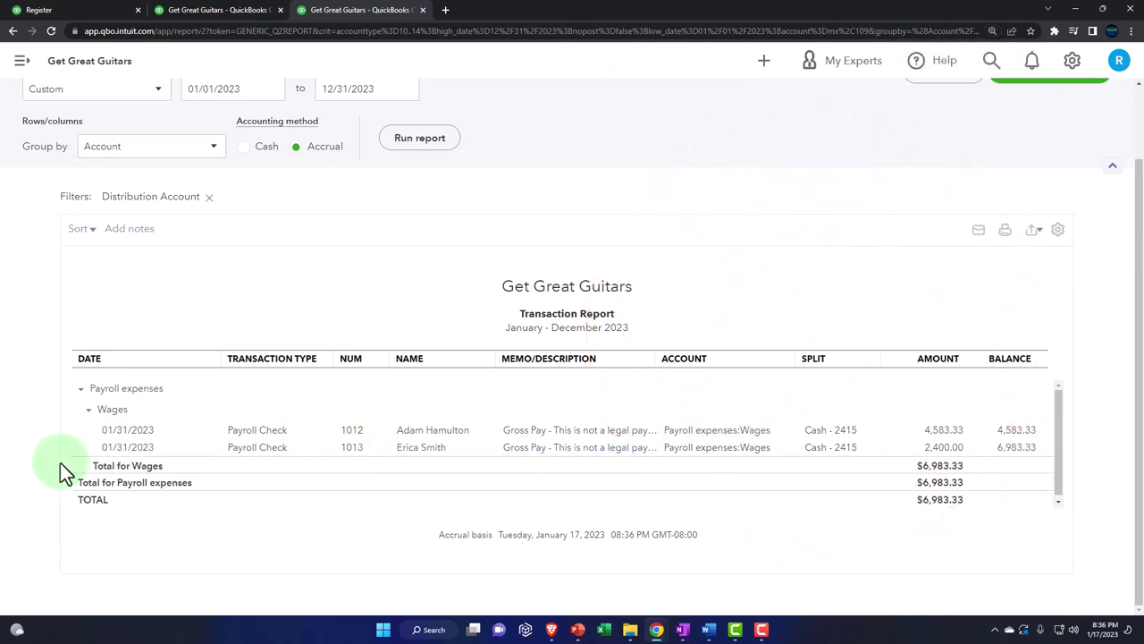
scroll(60, 462, up, 2)
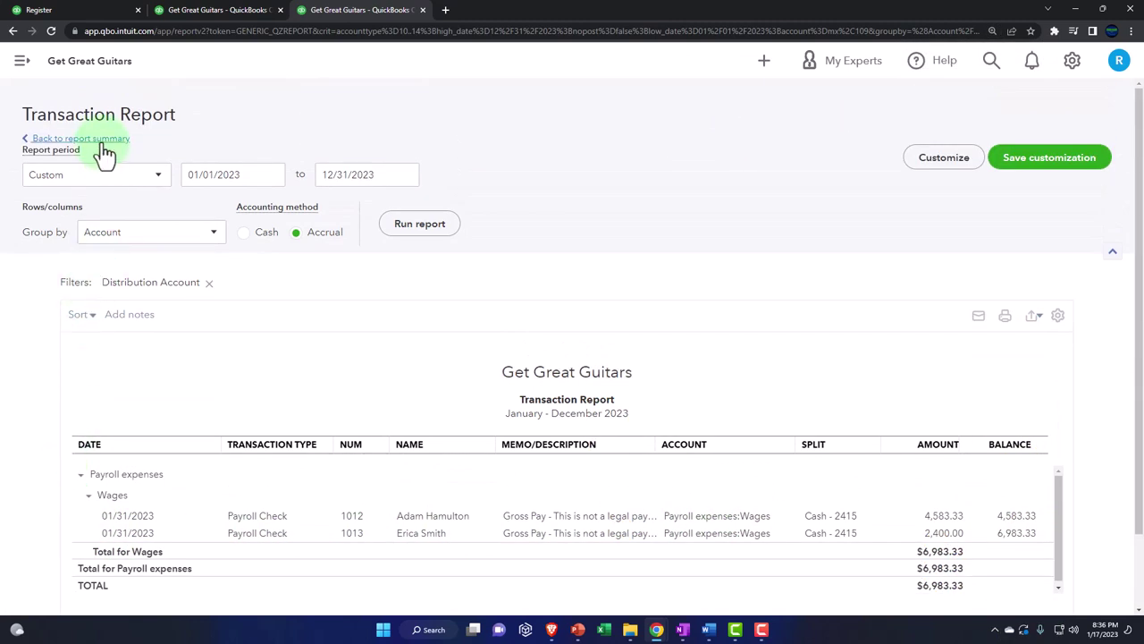
- Return to the Profit and Loss summary and open the transaction detail behind the payroll Taxes amount
click(101, 140)
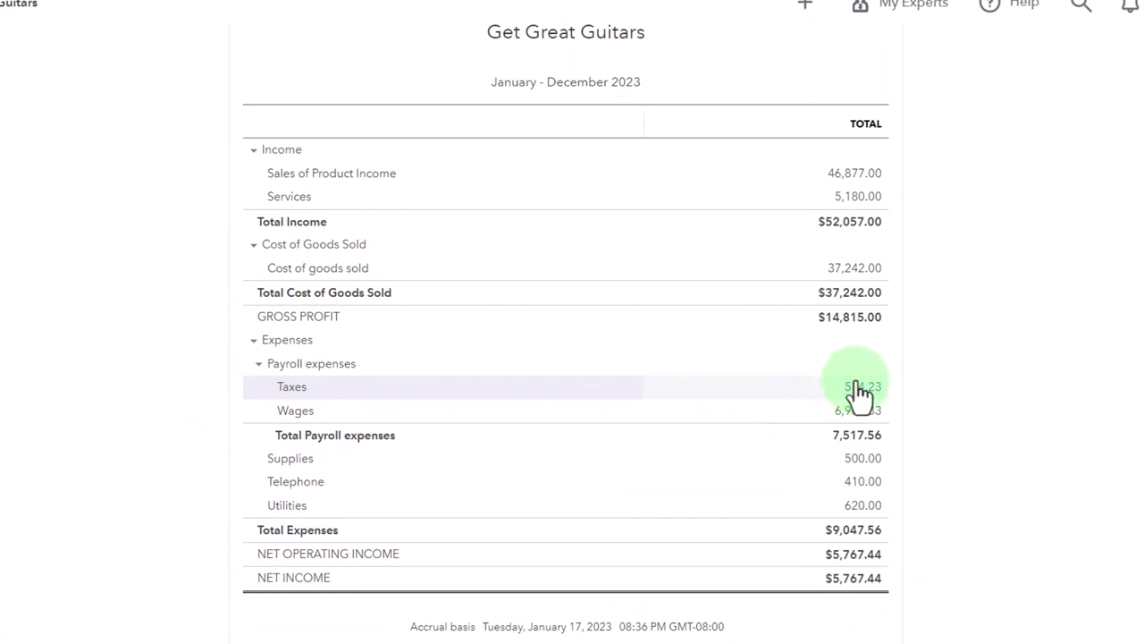
click(855, 386)
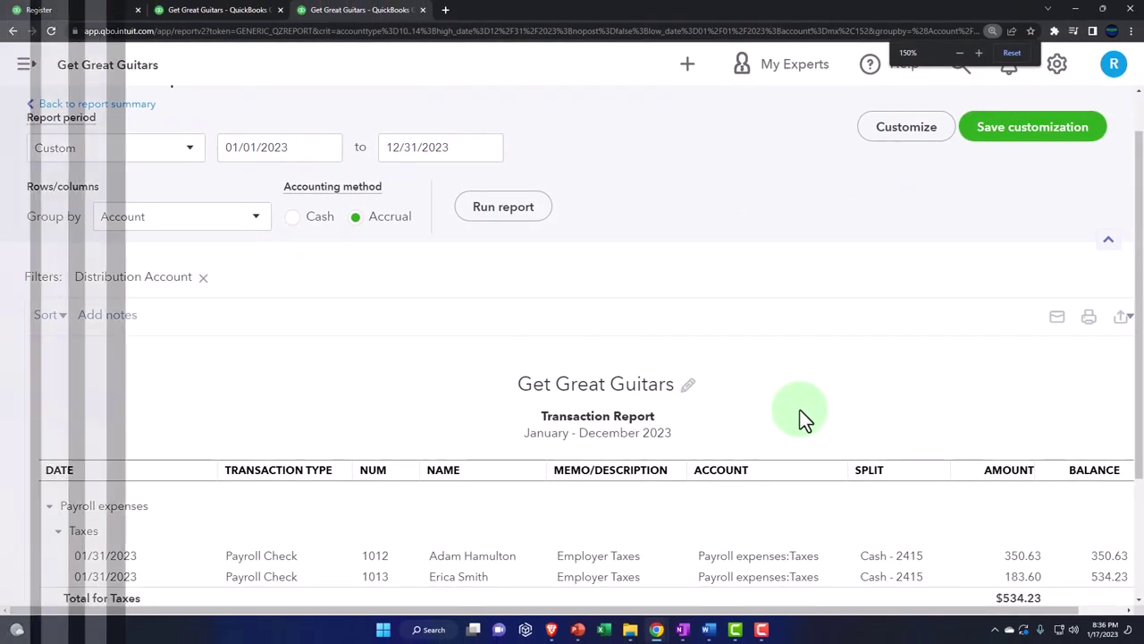
- Review the employer tax entries in the transaction detail and return to the Profit and Loss summary
scroll(808, 420, down, 2)
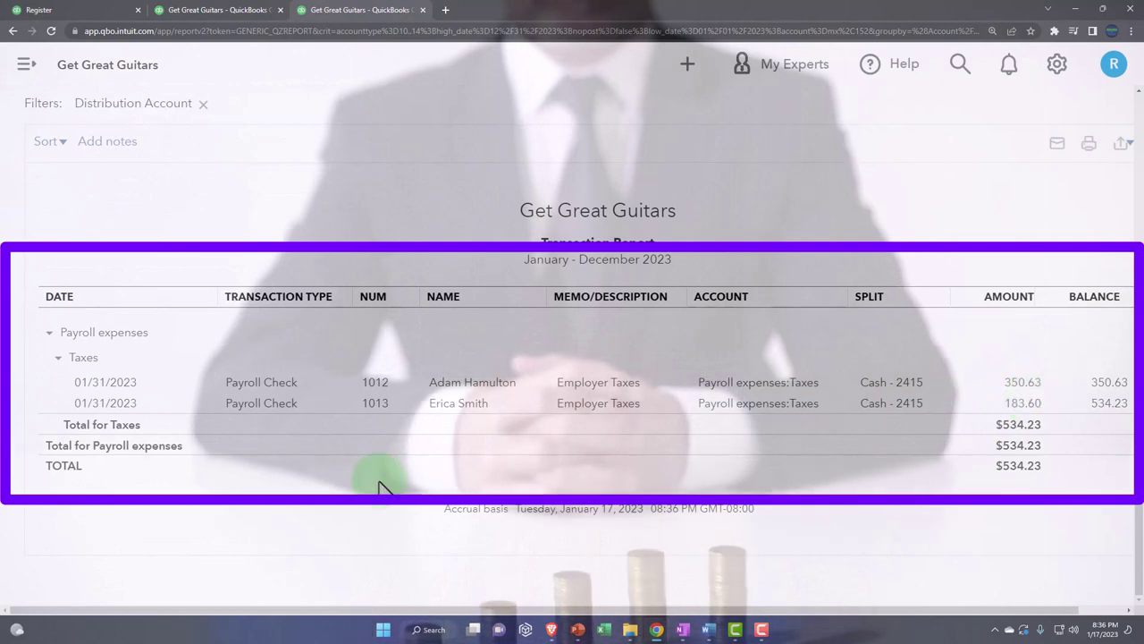
scroll(200, 492, up, 3)
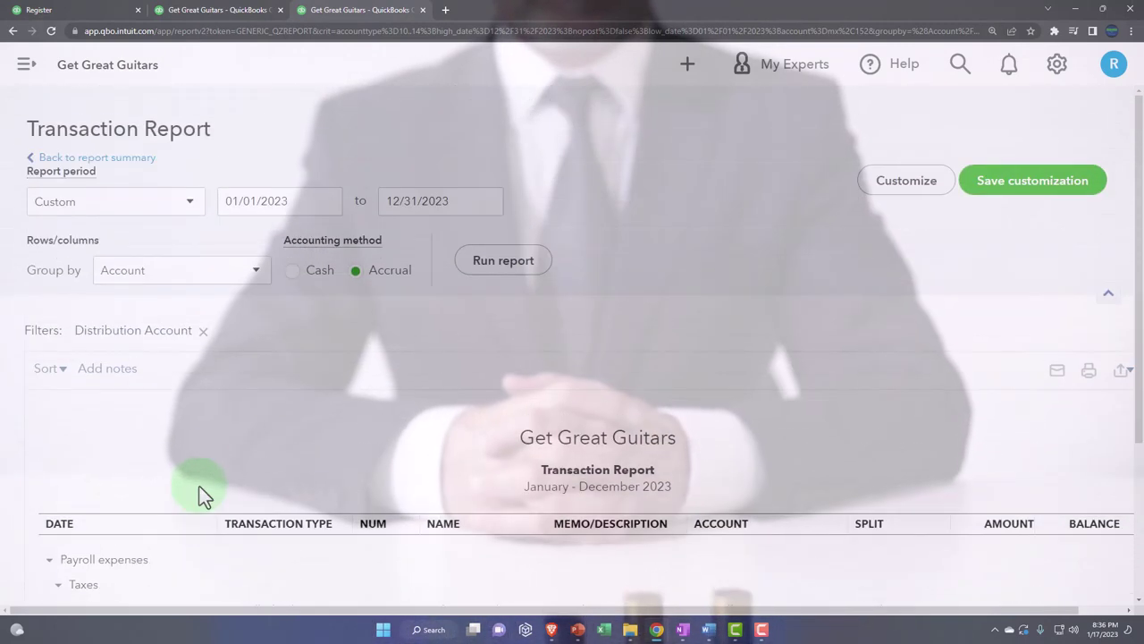
click(136, 159)
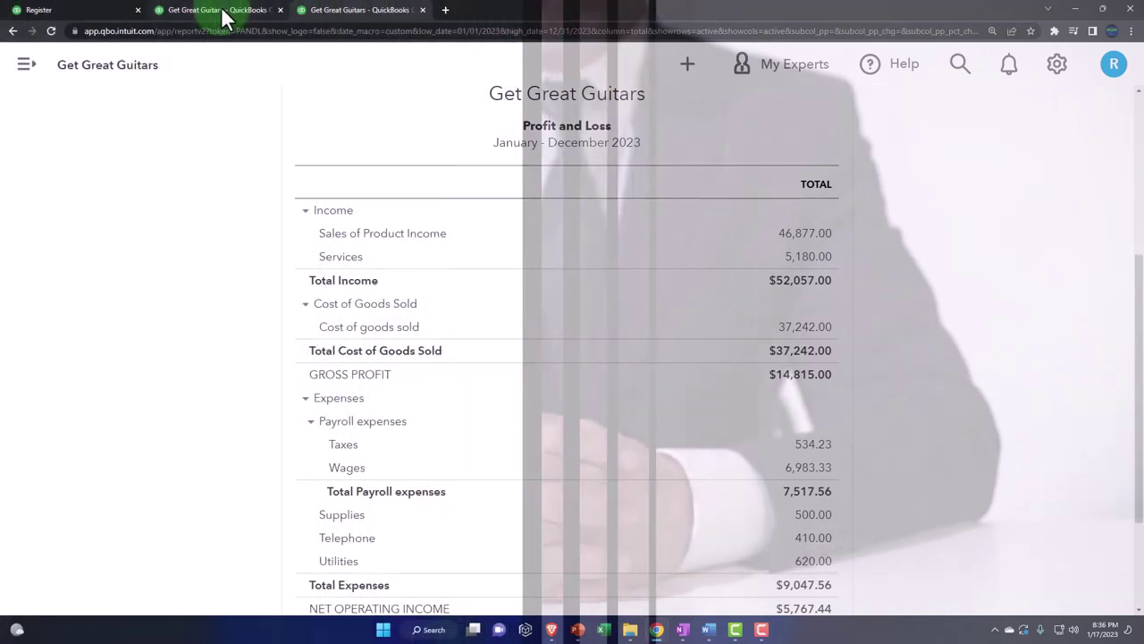
- Switch to the Balance Sheet and open the transaction detail behind the Federal Taxes (941/943/944) payroll liability
click(223, 14)
scroll(282, 327, down, 2)
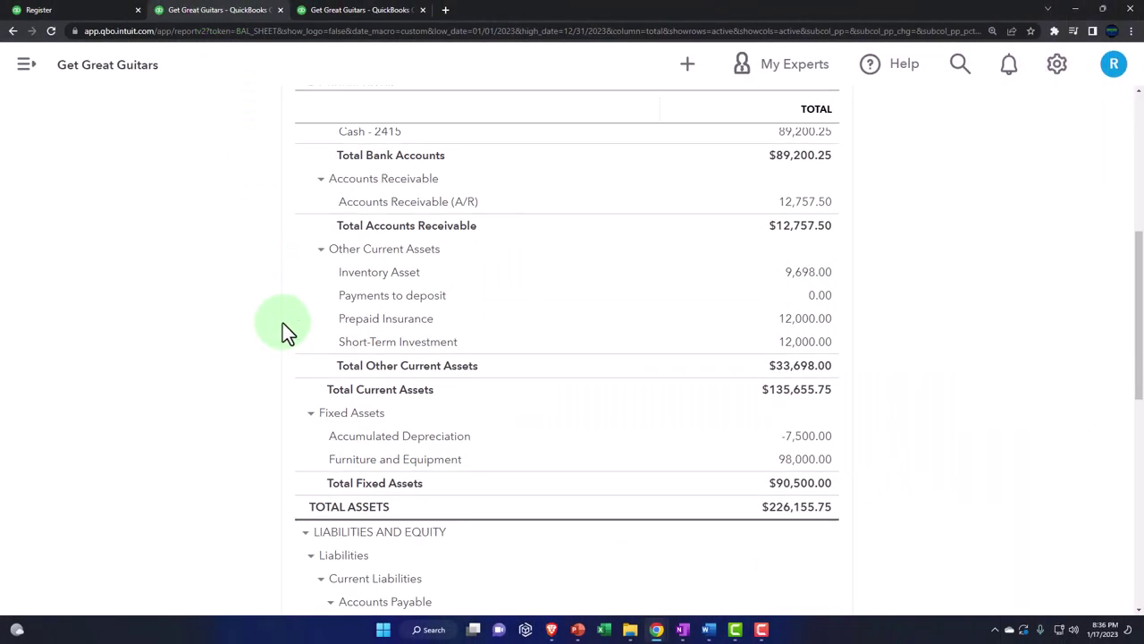
key(ctrl+plus)
scroll(259, 320, down, 10)
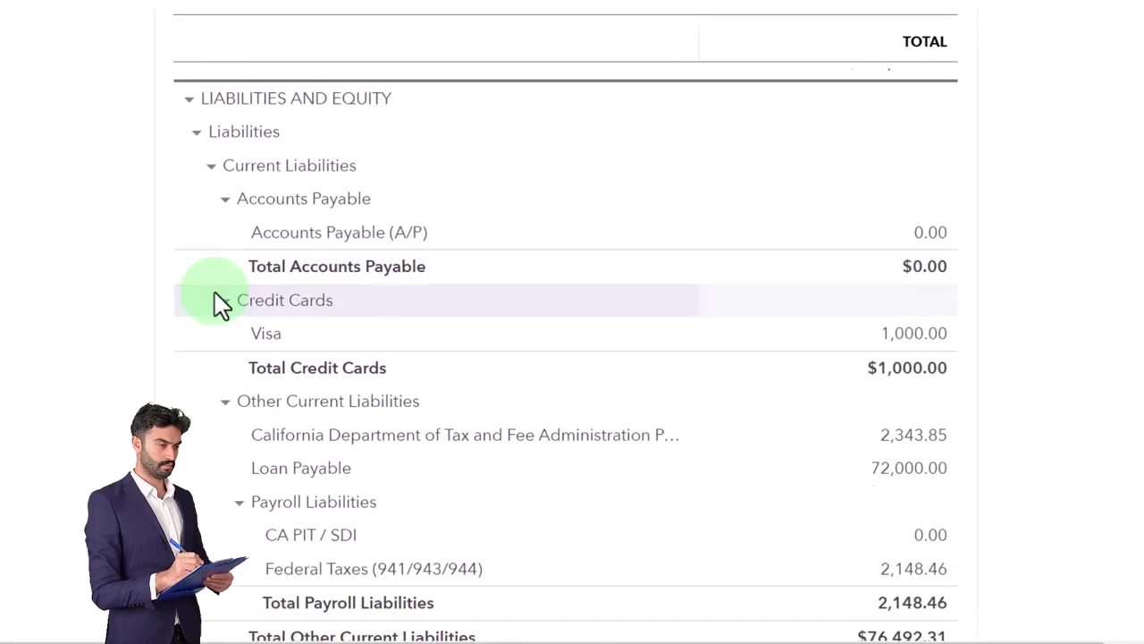
scroll(219, 304, down, 1)
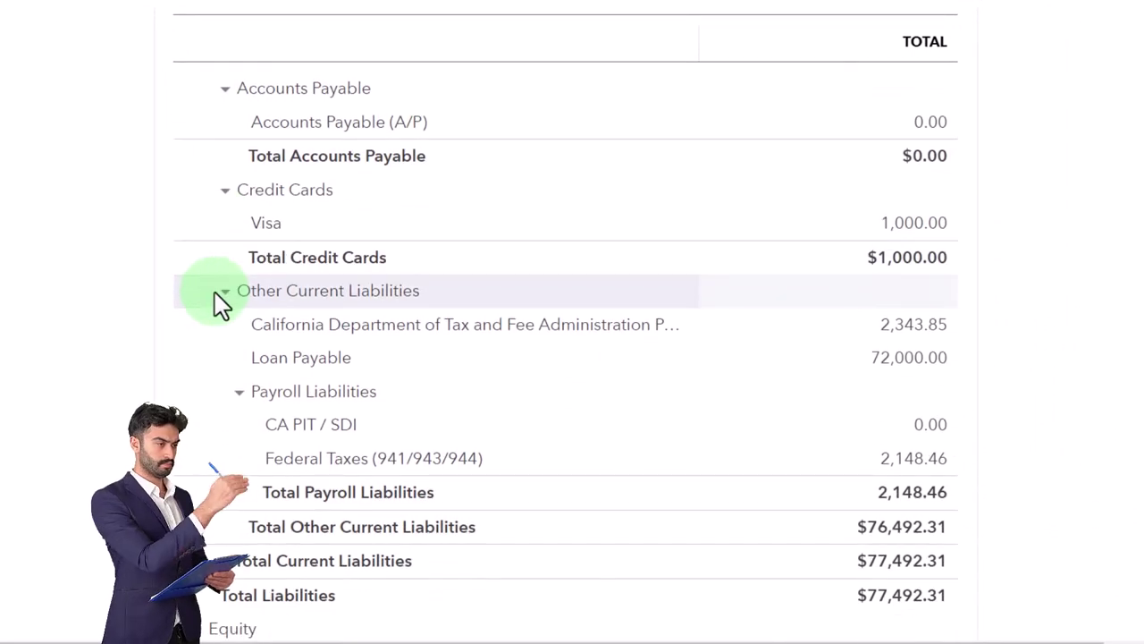
scroll(221, 304, down, 1)
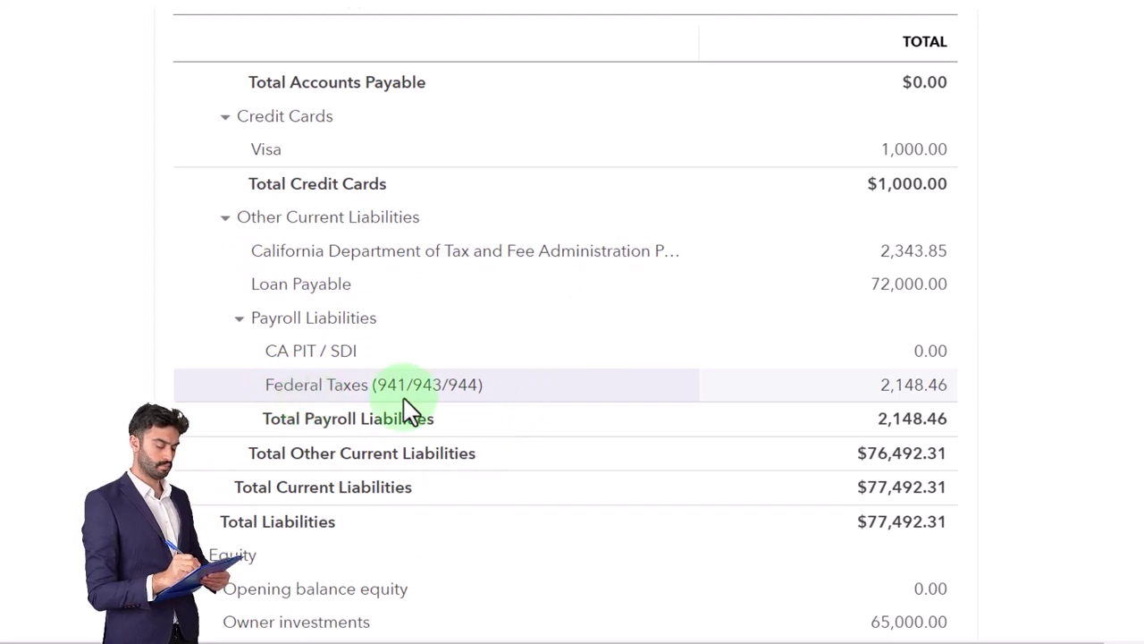
click(908, 391)
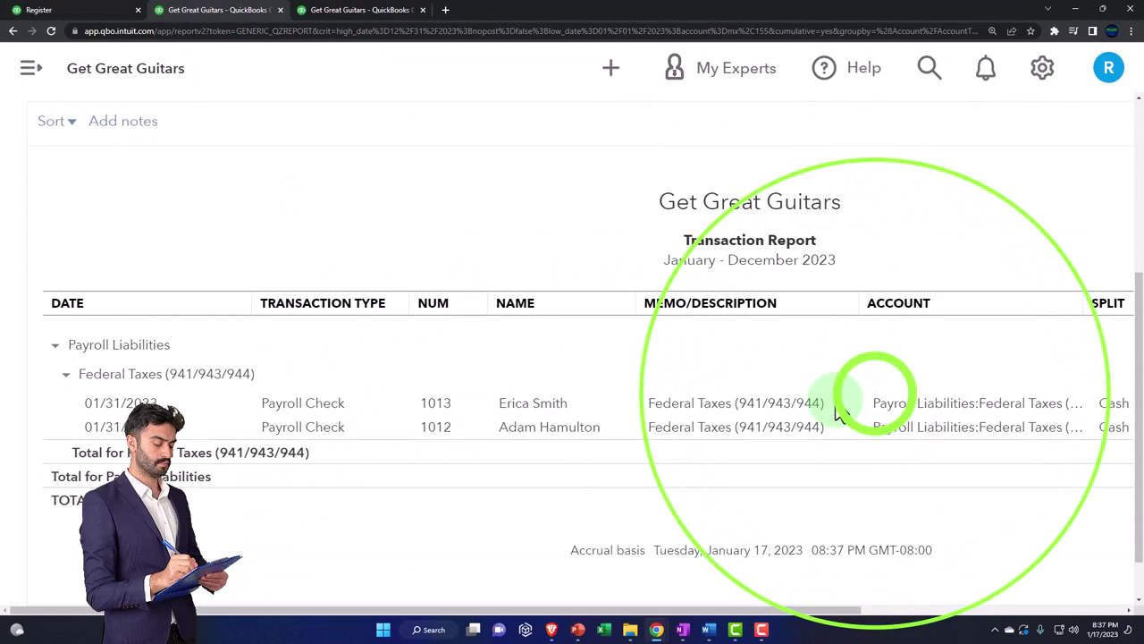
- Review the federal tax entries of both payroll checks, then return to the Balance Sheet and examine its payroll liabilities
key(ctrl+minus)
key(ctrl+minus)
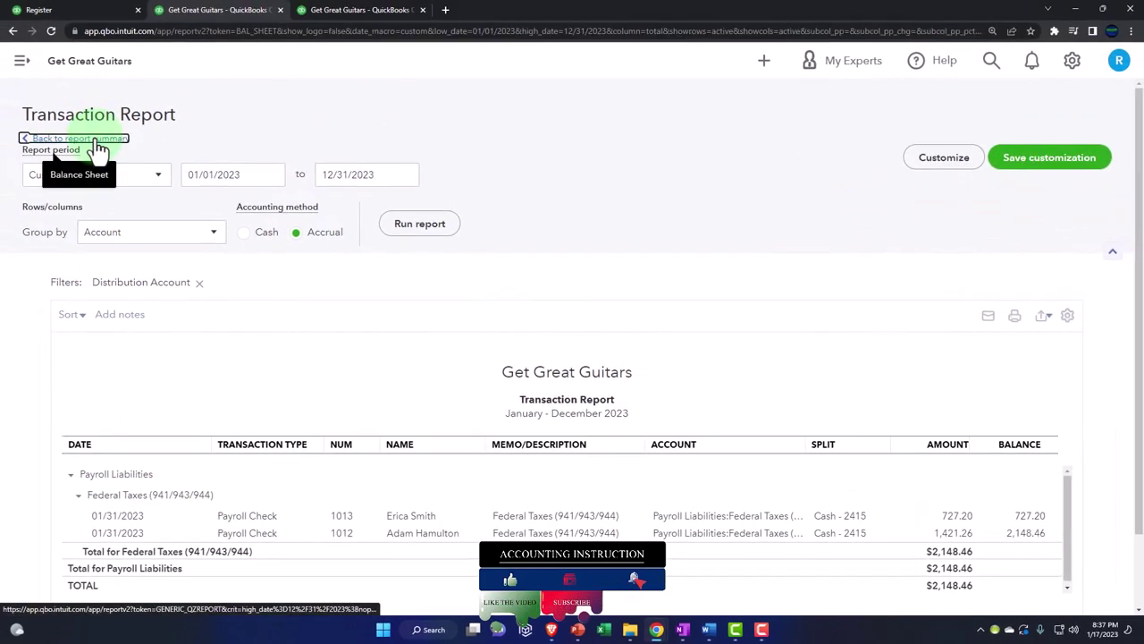
click(81, 139)
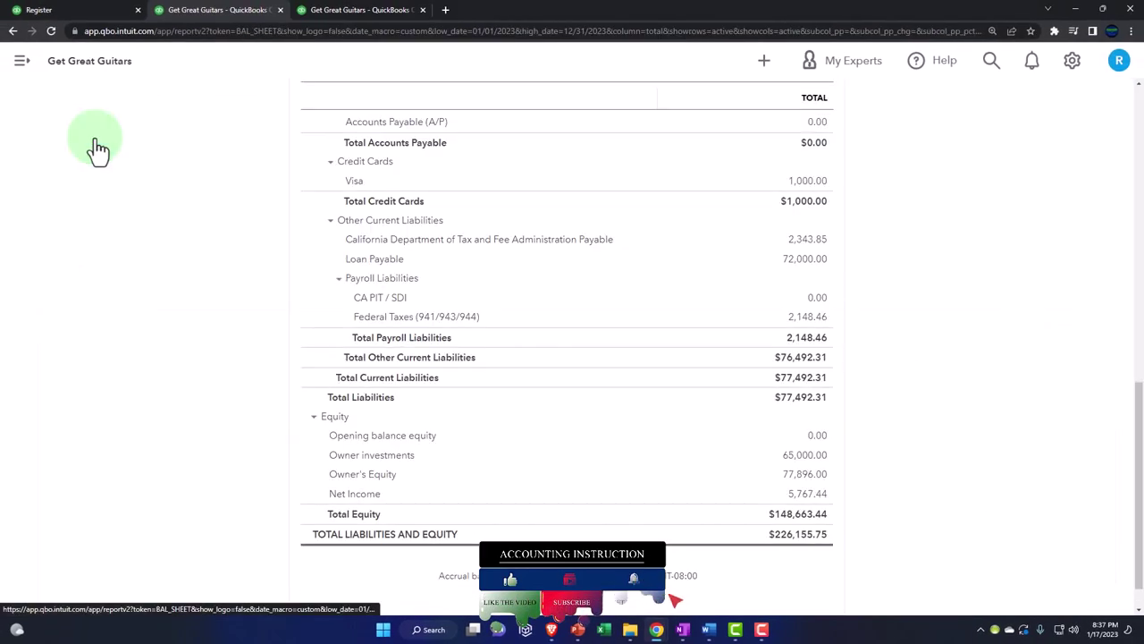
key(ctrl+plus)
key(ctrl+plus)
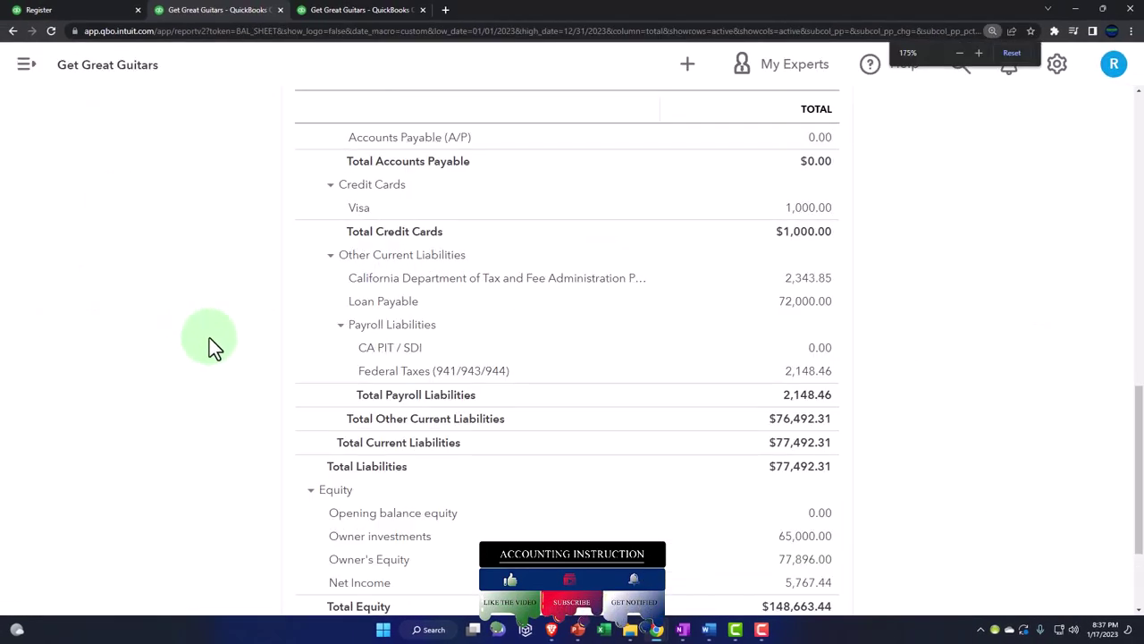
key(ctrl+plus)
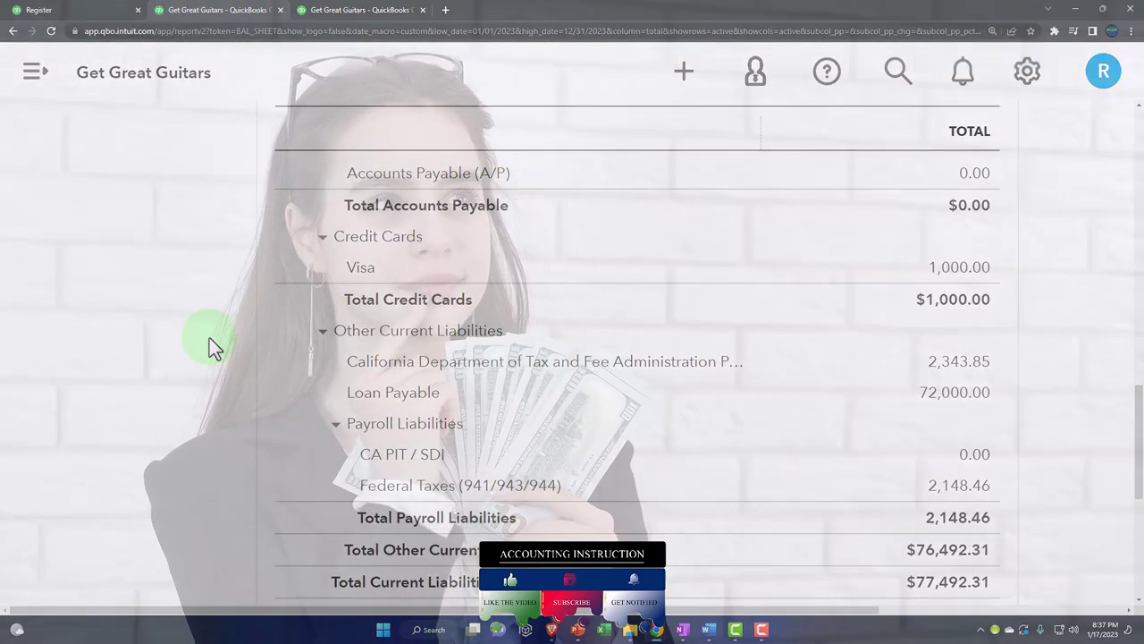
scroll(209, 346, down, 1)
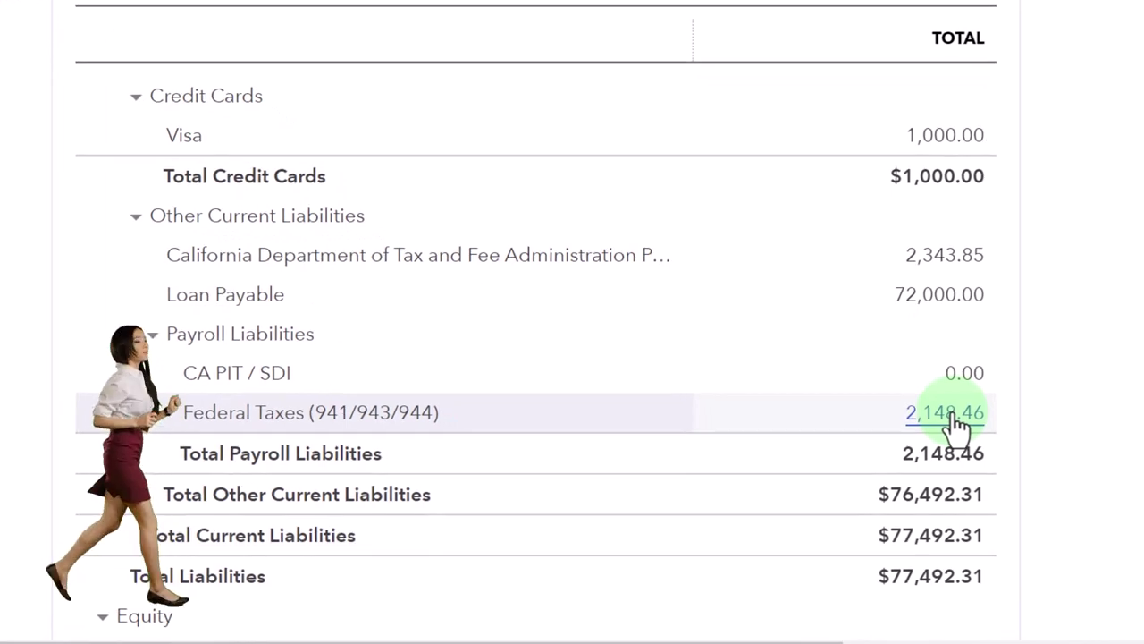
- Duplicate the Profit and Loss browser tab and open the Reports list in the copy with the navigation menu collapsed
click(375, 10)
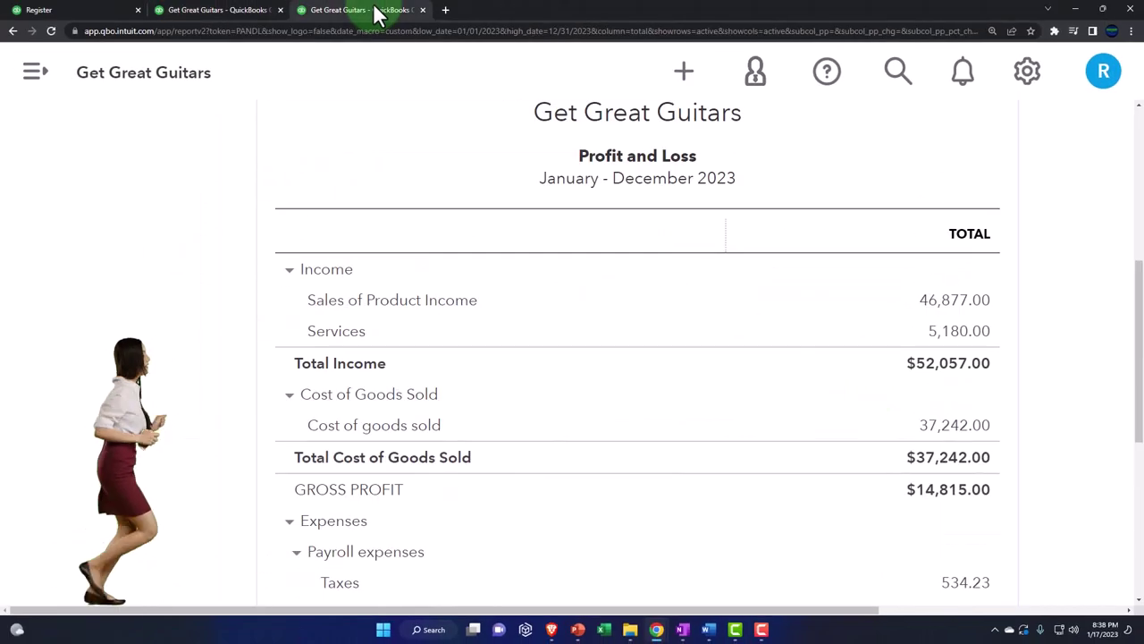
right_click(375, 10)
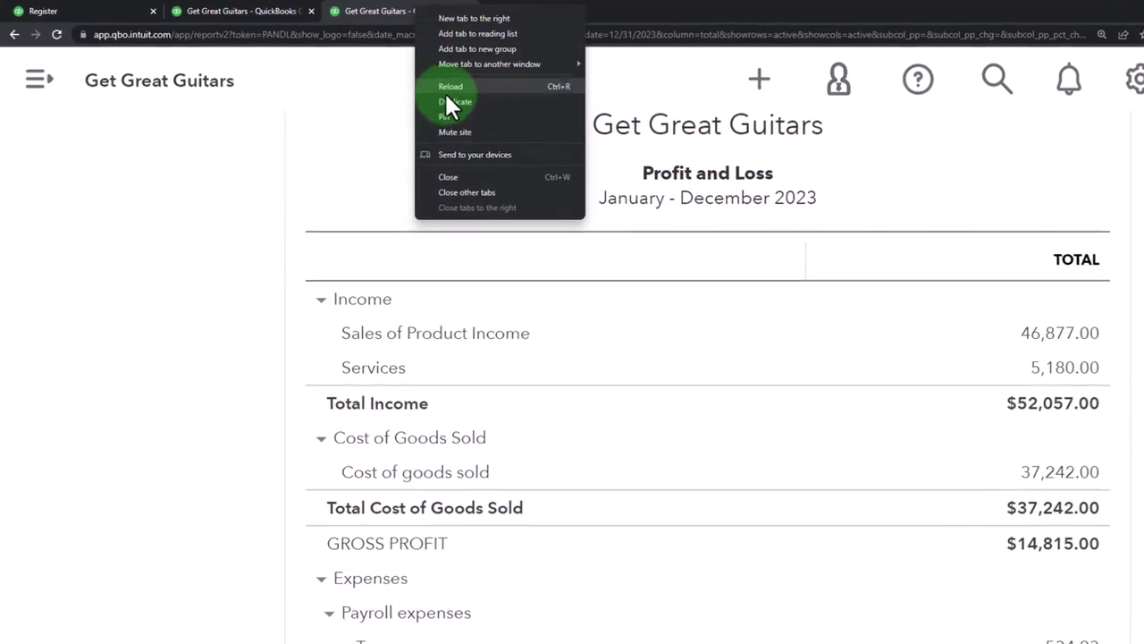
click(407, 80)
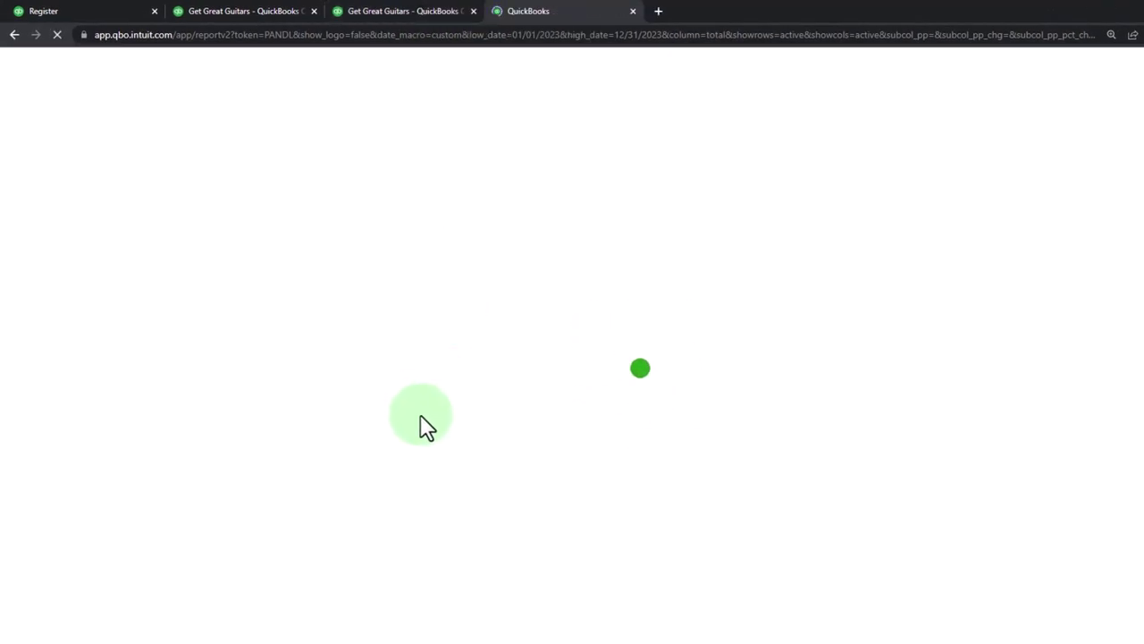
key(ctrl+minus)
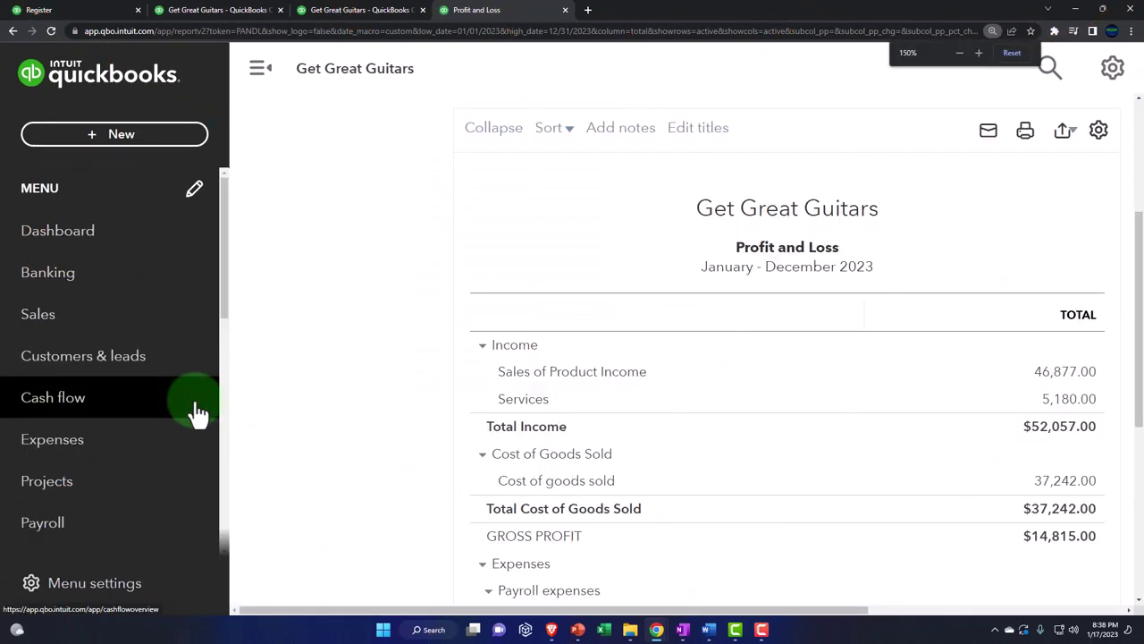
key(ctrl+minus)
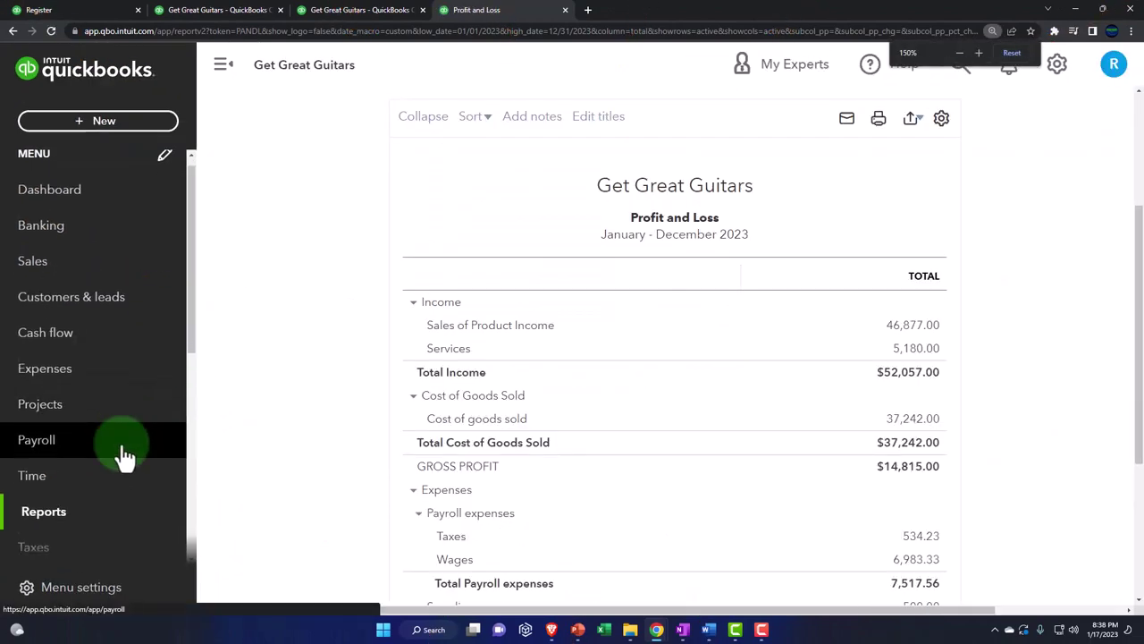
scroll(98, 461, down, 1)
click(79, 467)
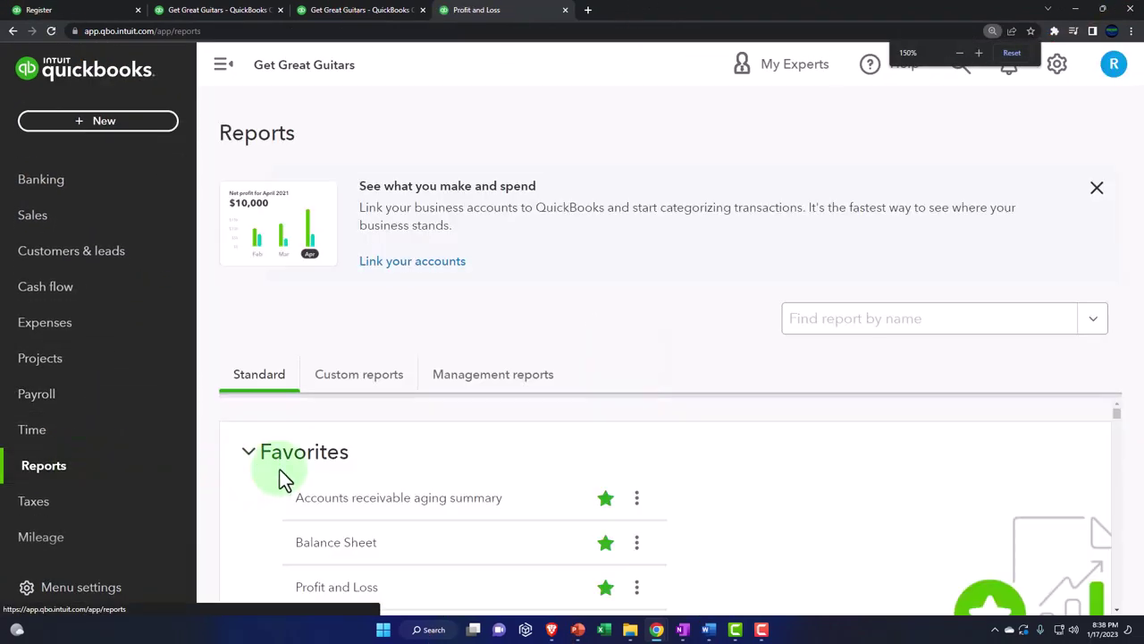
click(211, 70)
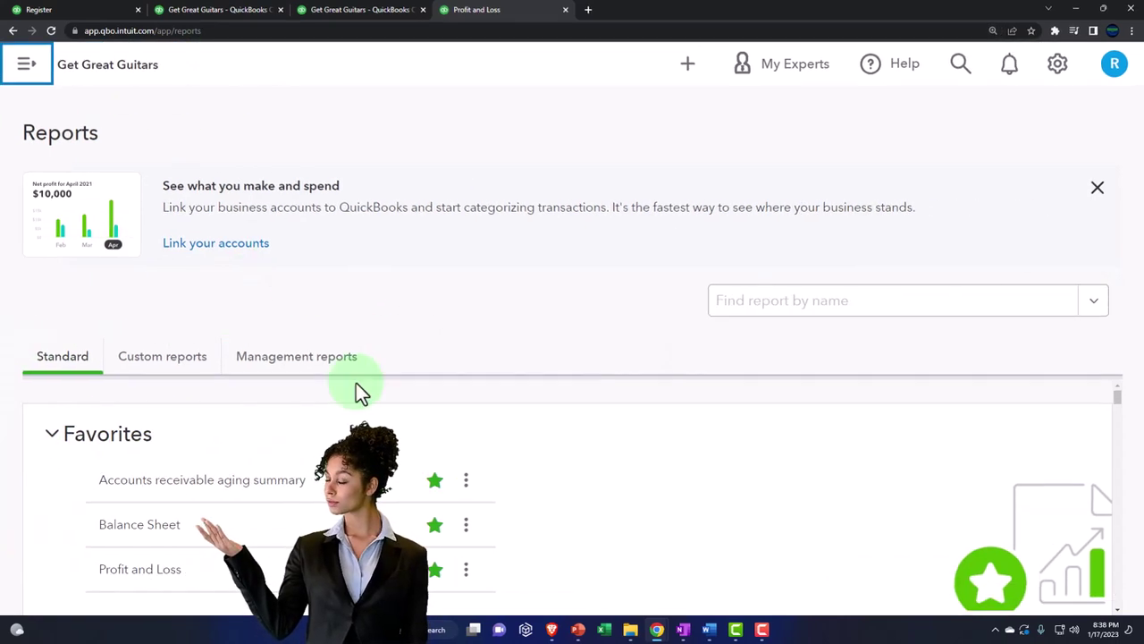
- Find the Payroll section in the standard reports list and open the Payroll Details report
scroll(366, 465, down, 6)
key(ctrl+minus)
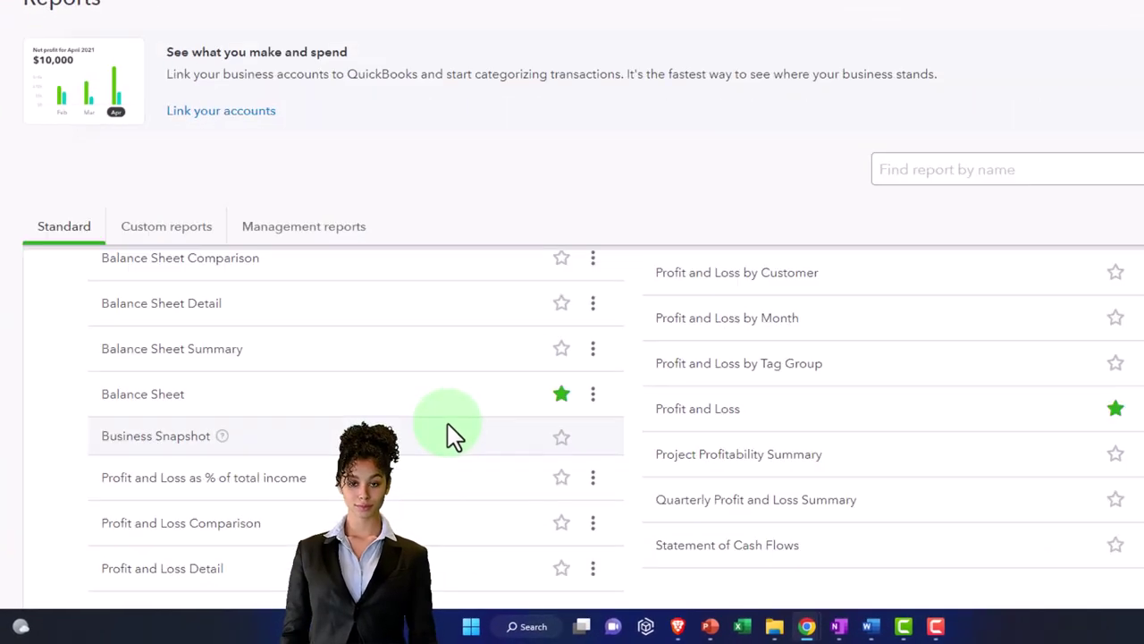
scroll(448, 423, down, 10)
scroll(448, 423, down, 10)
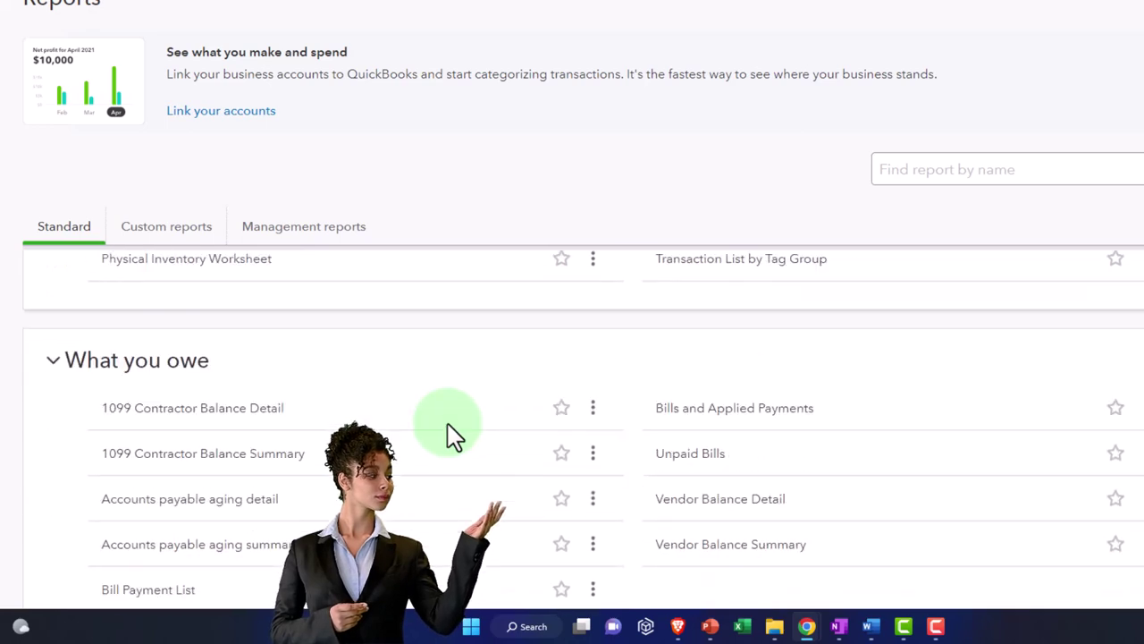
scroll(452, 435, down, 10)
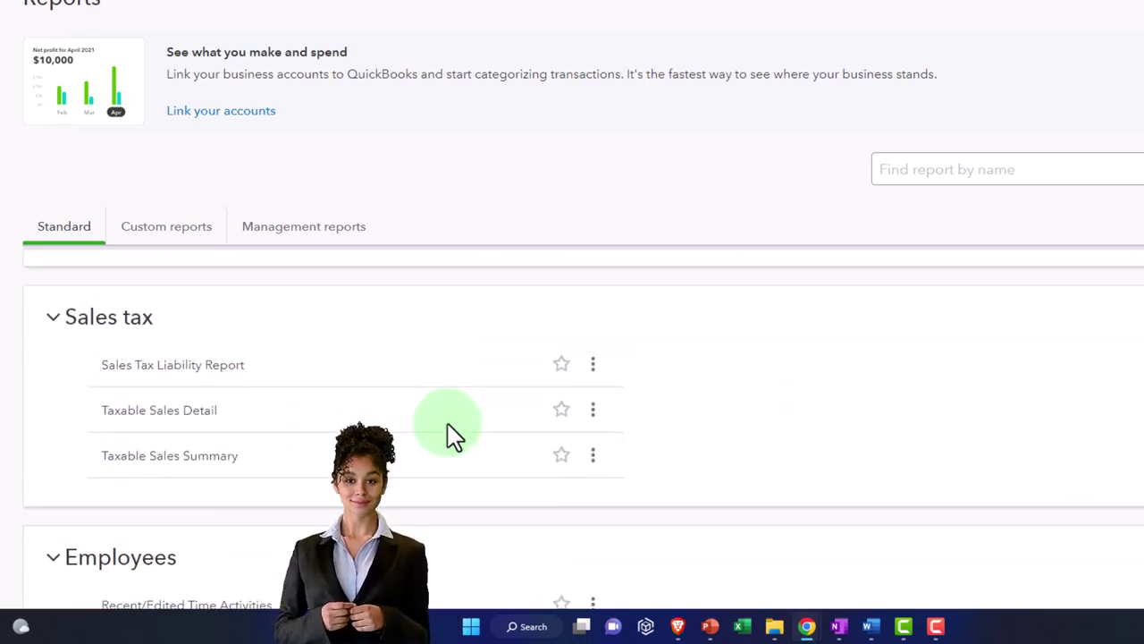
scroll(450, 426, down, 8)
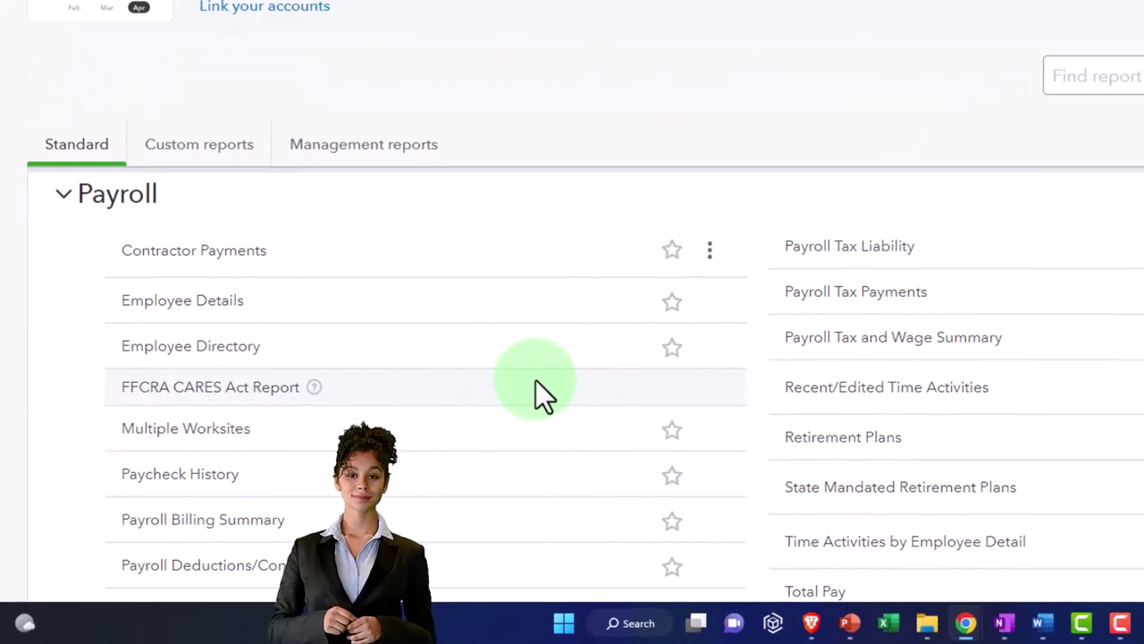
key(ctrl+minus)
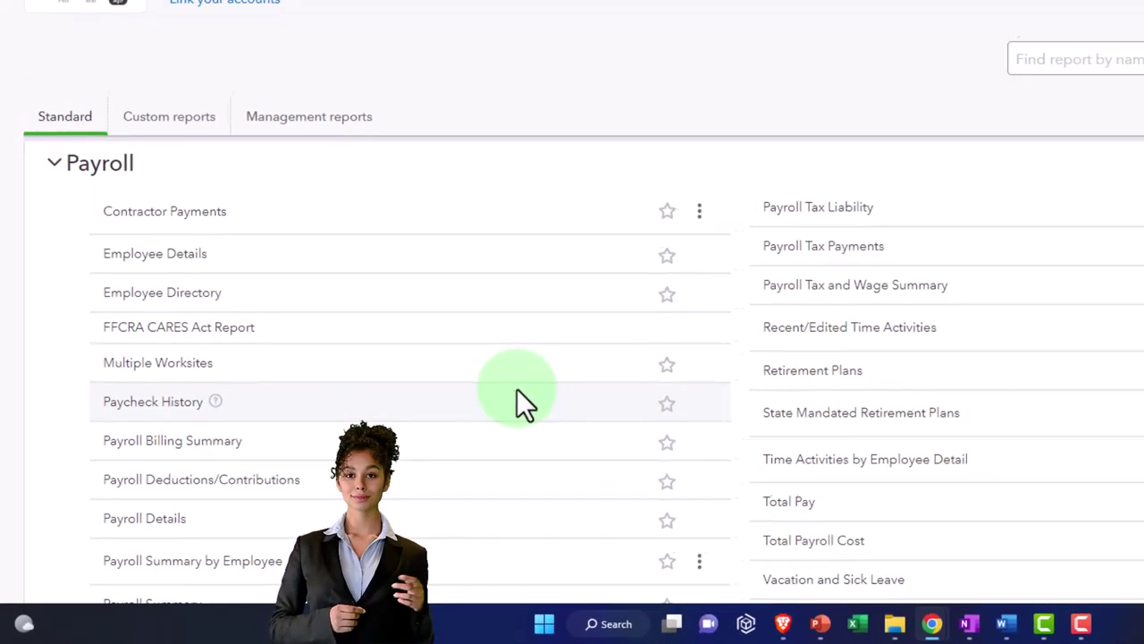
scroll(229, 480, down, 1)
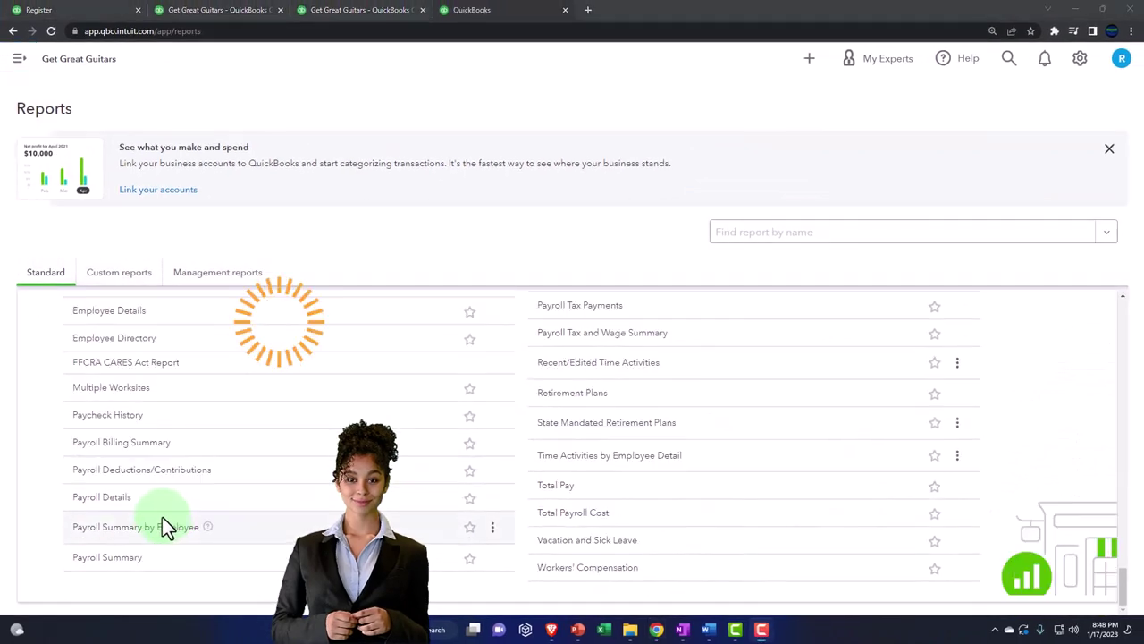
click(113, 505)
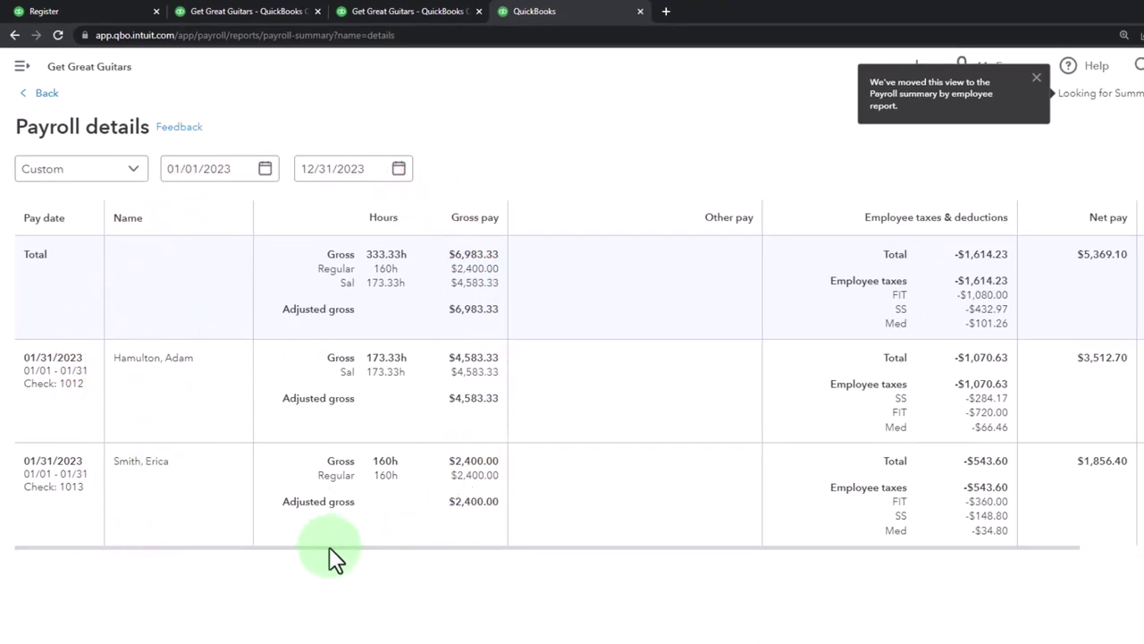
- Examine the Payroll Details columns from gross pay through employee taxes, net pay and employer taxes to total payroll cost
drag(329, 546, 330, 546)
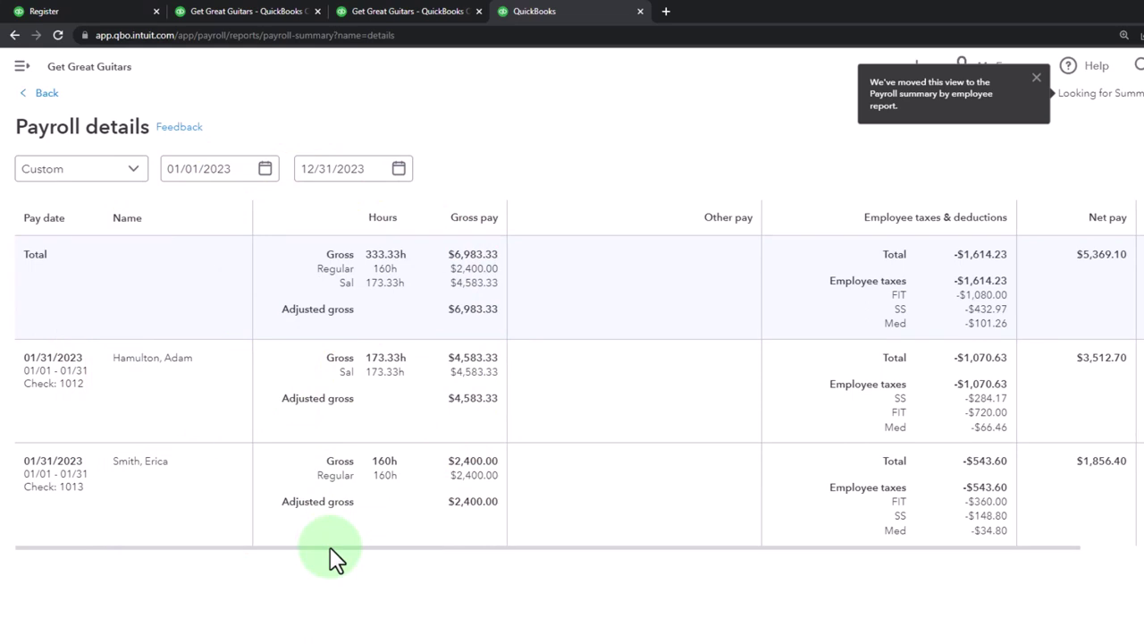
scroll(330, 546, right, 2)
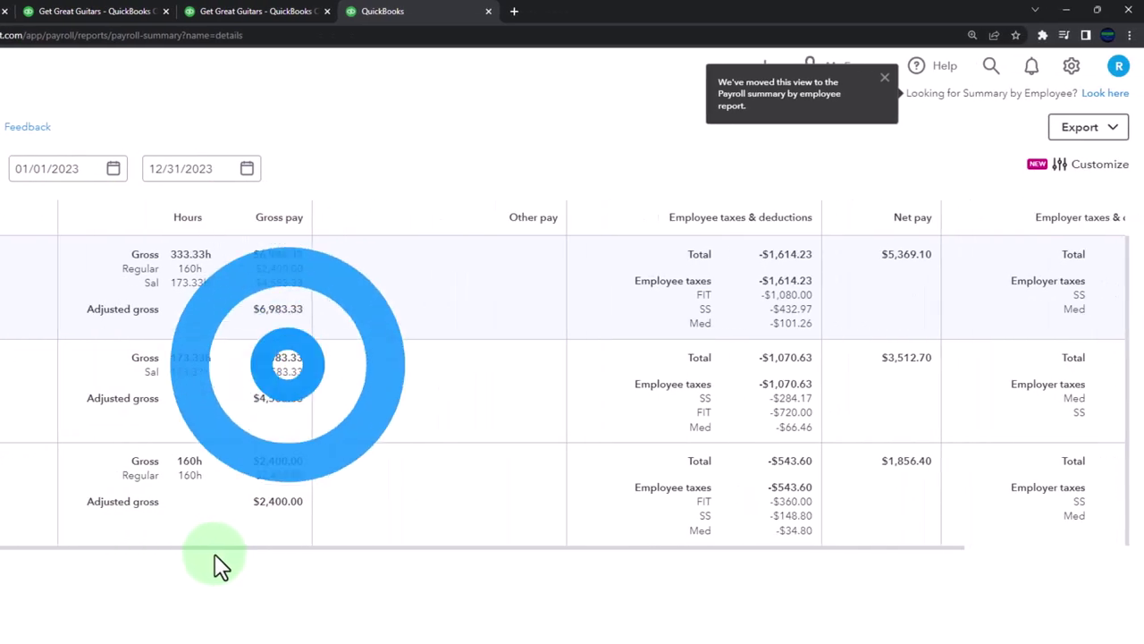
drag(215, 554, 394, 556)
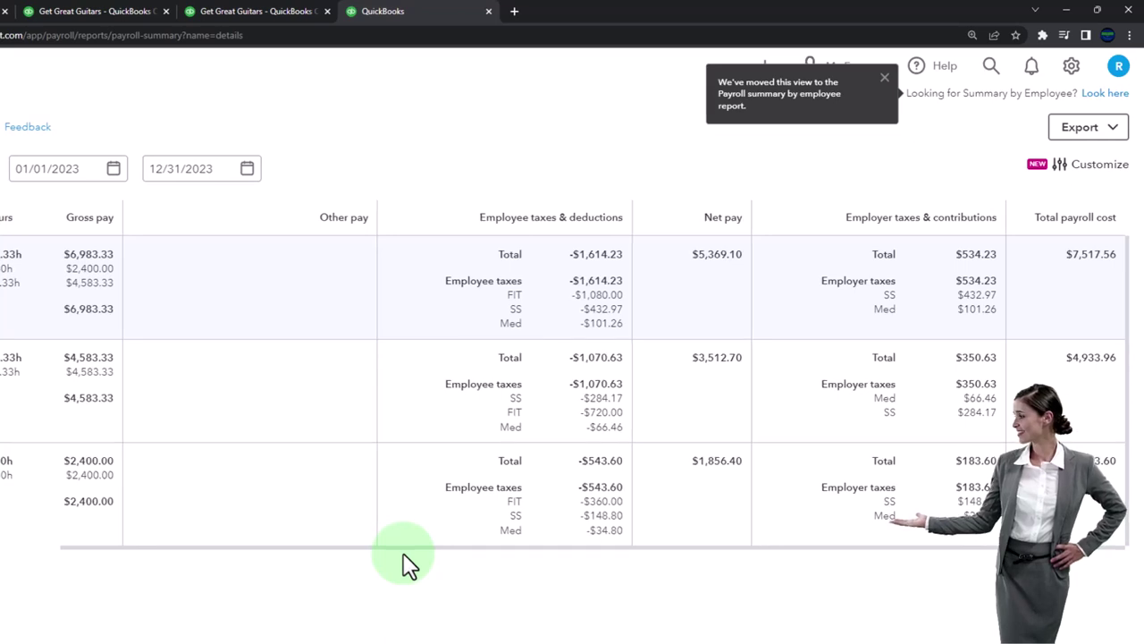
drag(402, 554, 38, 552)
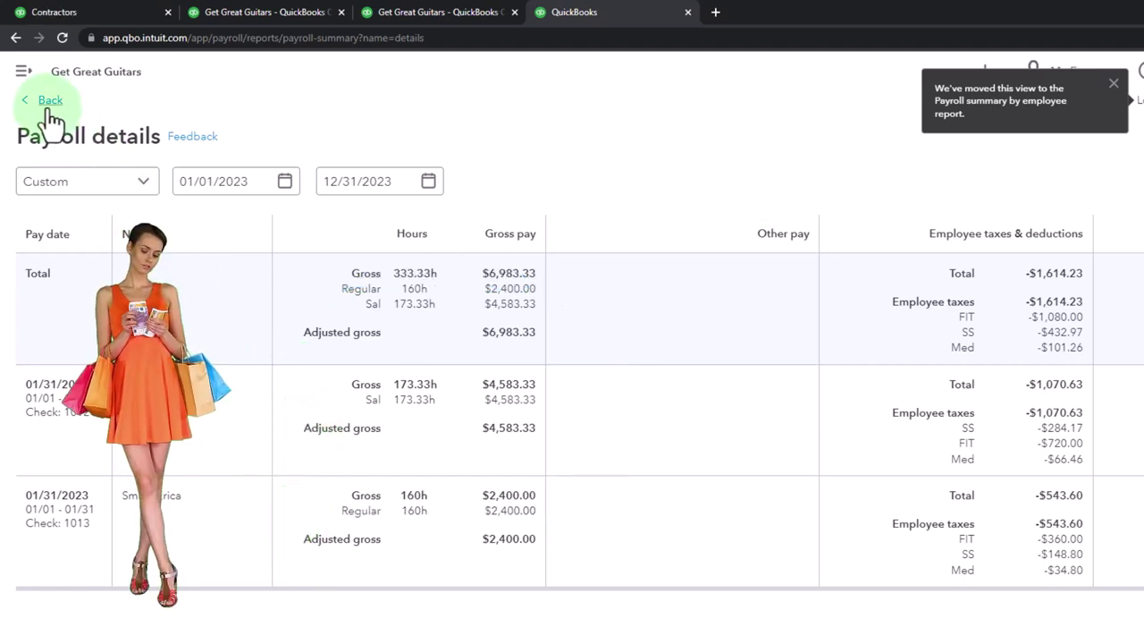
- Leave the Payroll Details report for the Reports list, search for the Trial Balance by name and open it
click(23, 70)
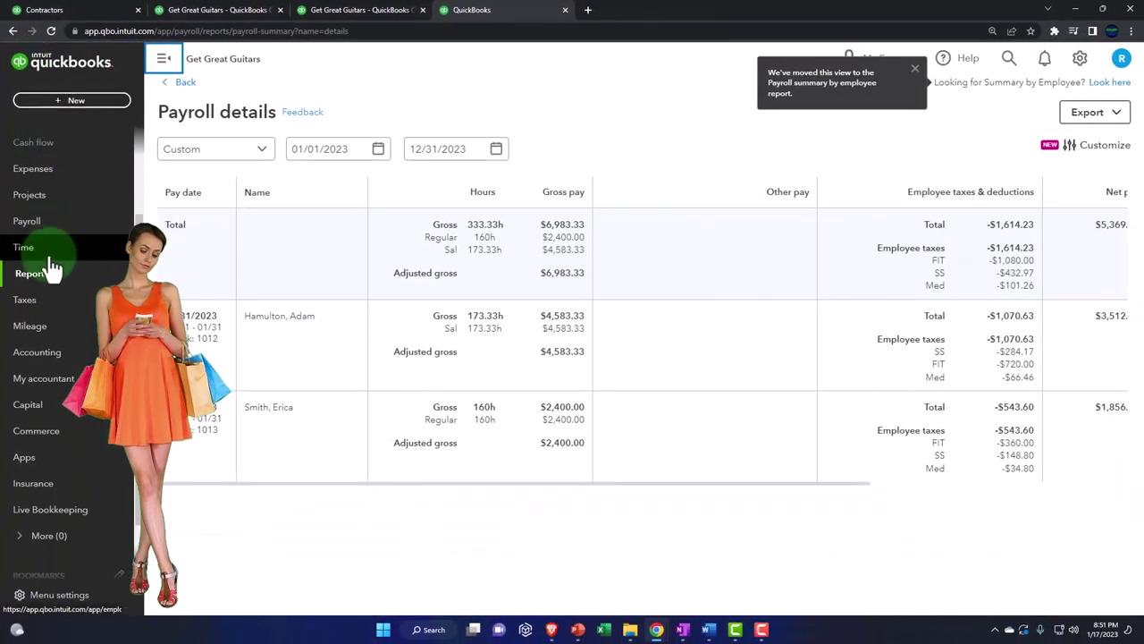
click(32, 273)
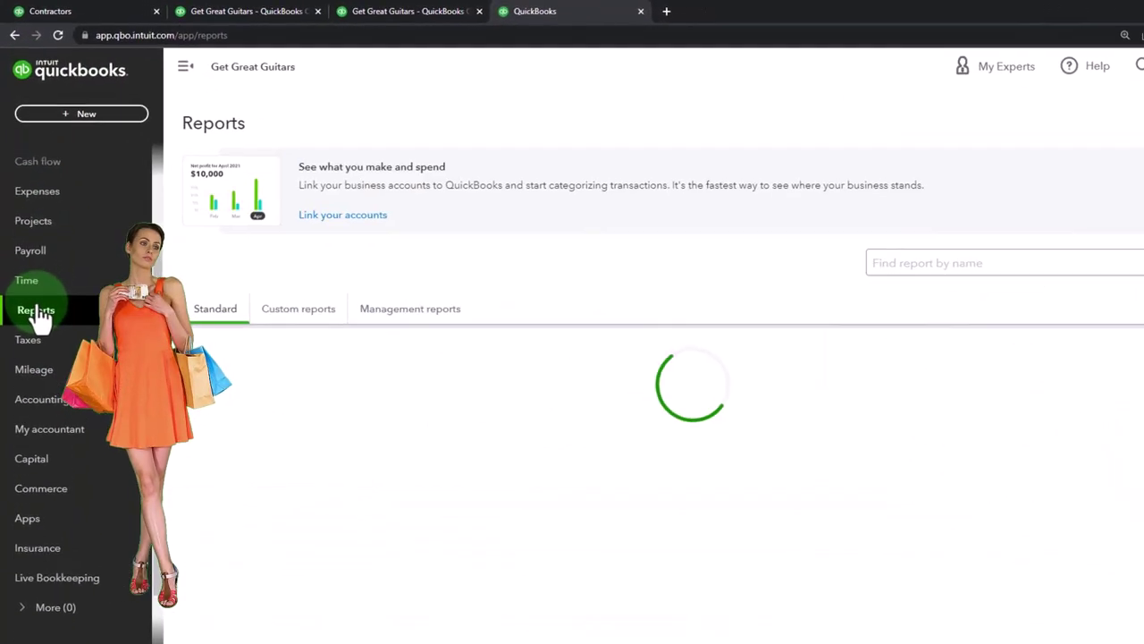
click(960, 273)
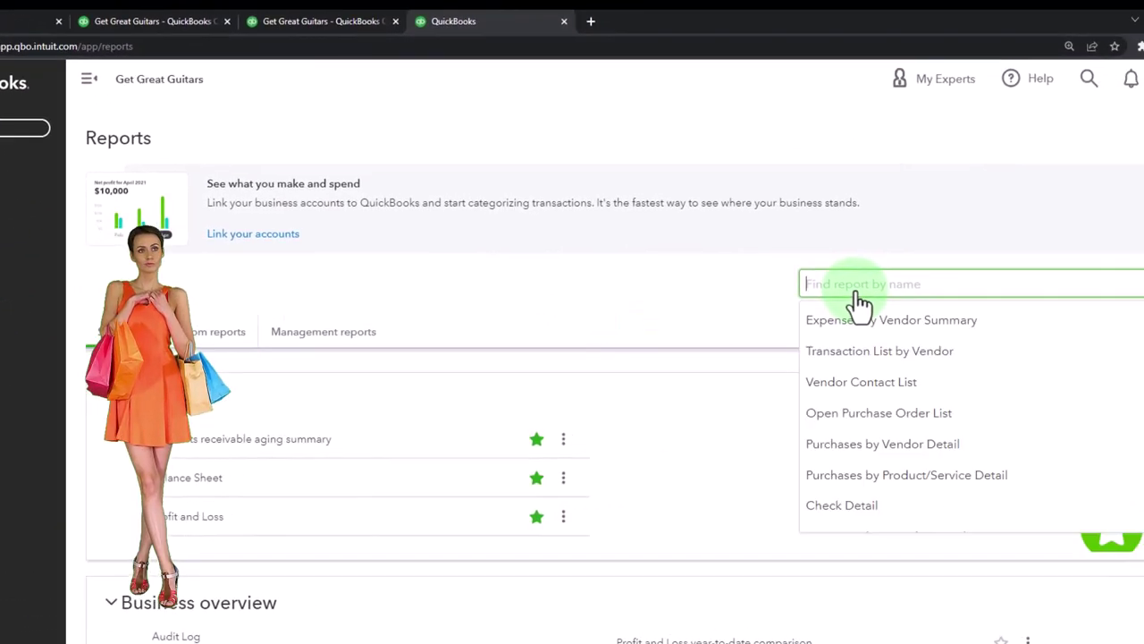
text(Trial Ba)
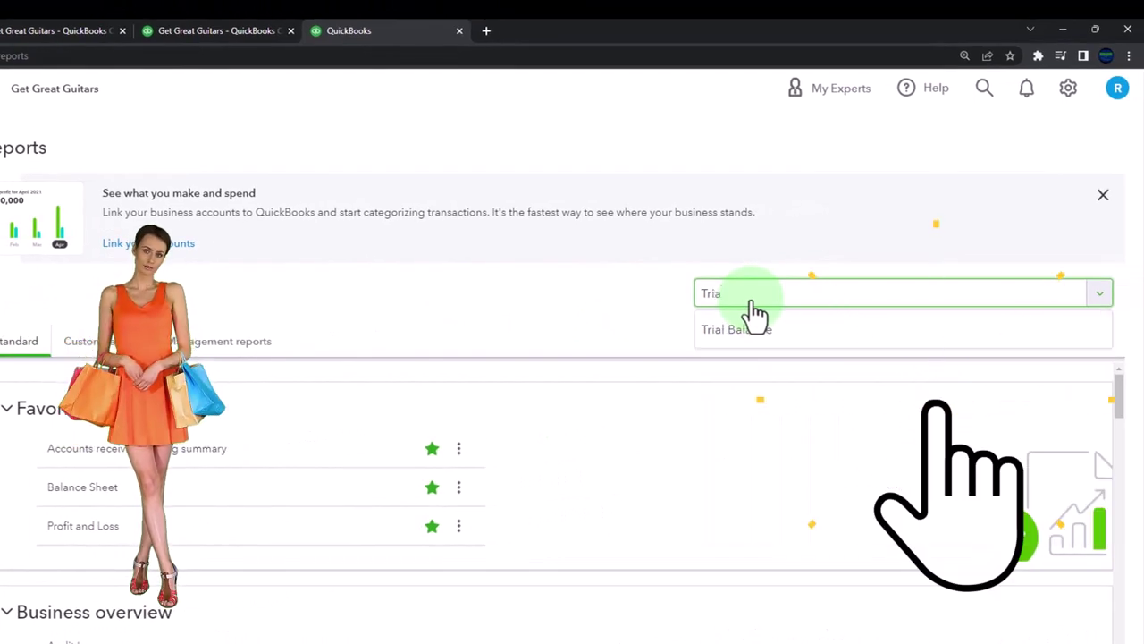
click(753, 320)
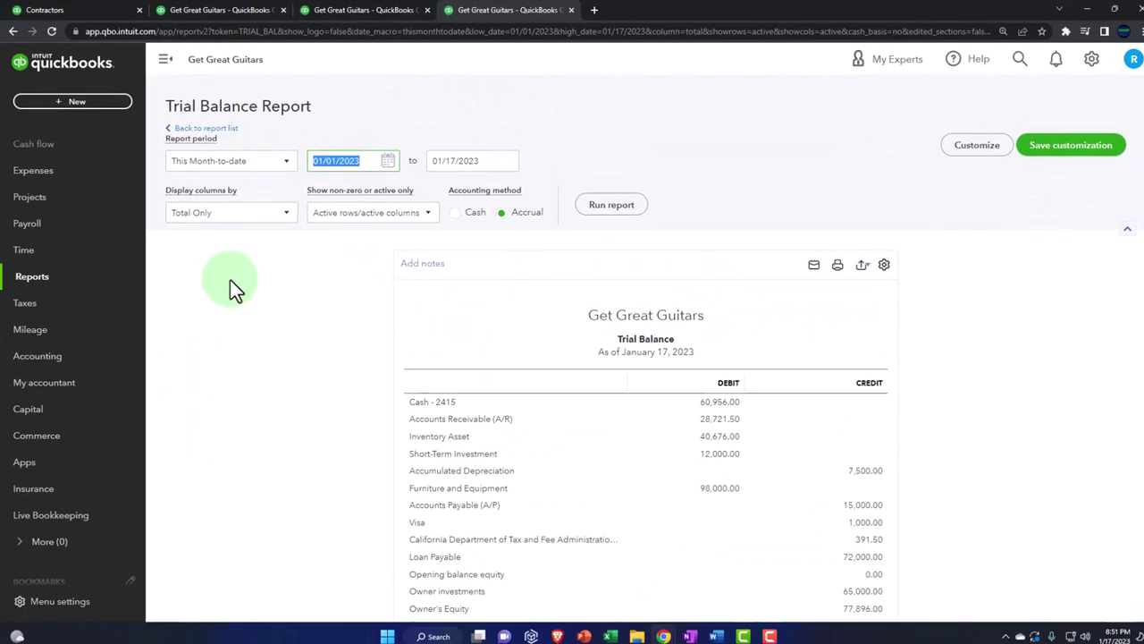
- Run the Trial Balance for 01/01/2023 to 12/31/2023 and collapse the navigation menu
text(01012)
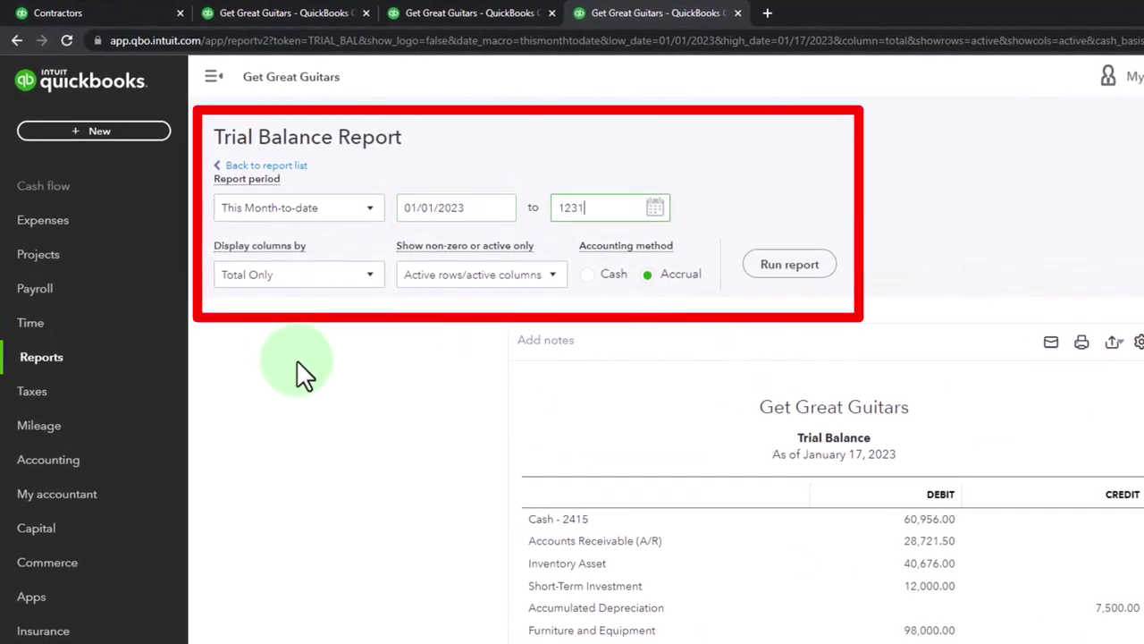
click(782, 273)
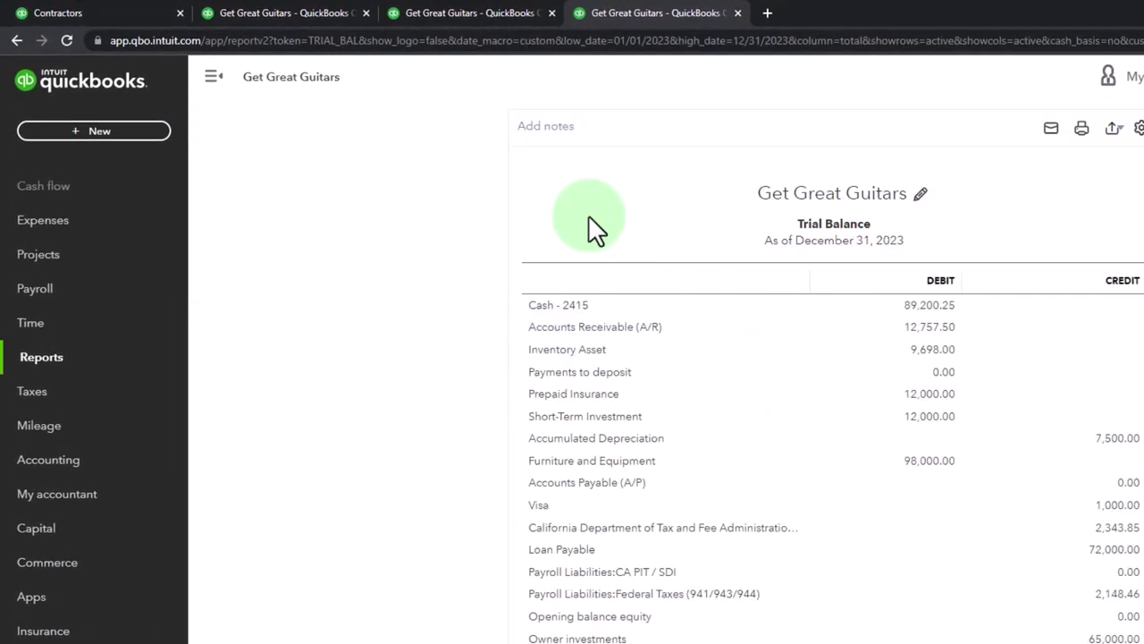
click(214, 76)
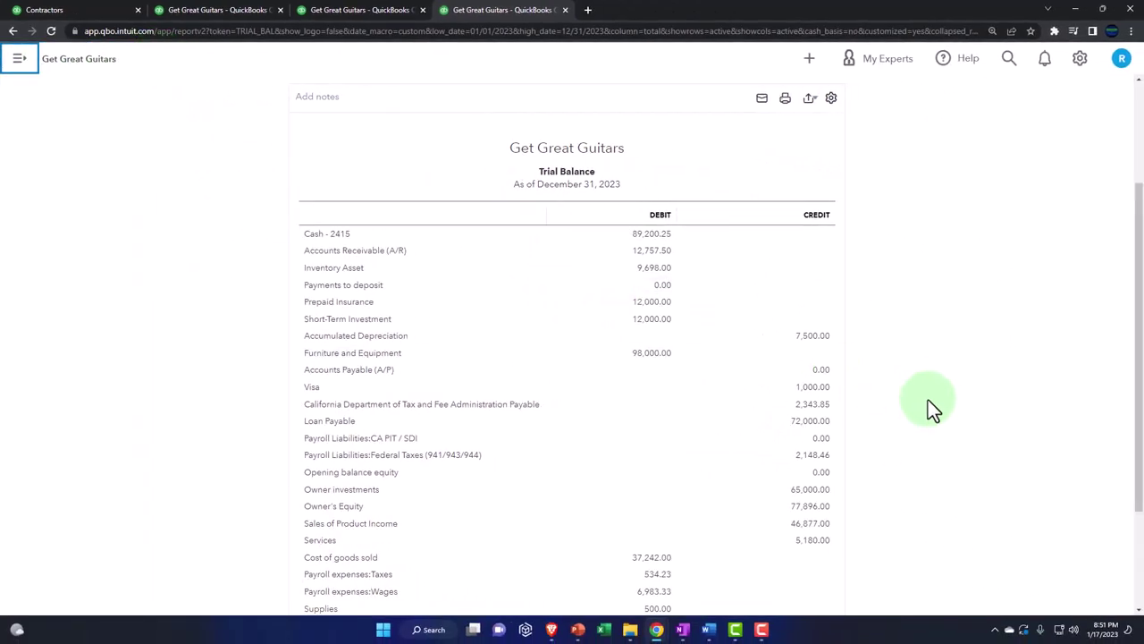
- Examine the Trial Balance from the cash account through payroll liabilities, equity and income to payroll expenses and the debit and credit totals
key(ctrl+plus)
key(ctrl+plus)
key(ctrl+plus)
key(ctrl+plus)
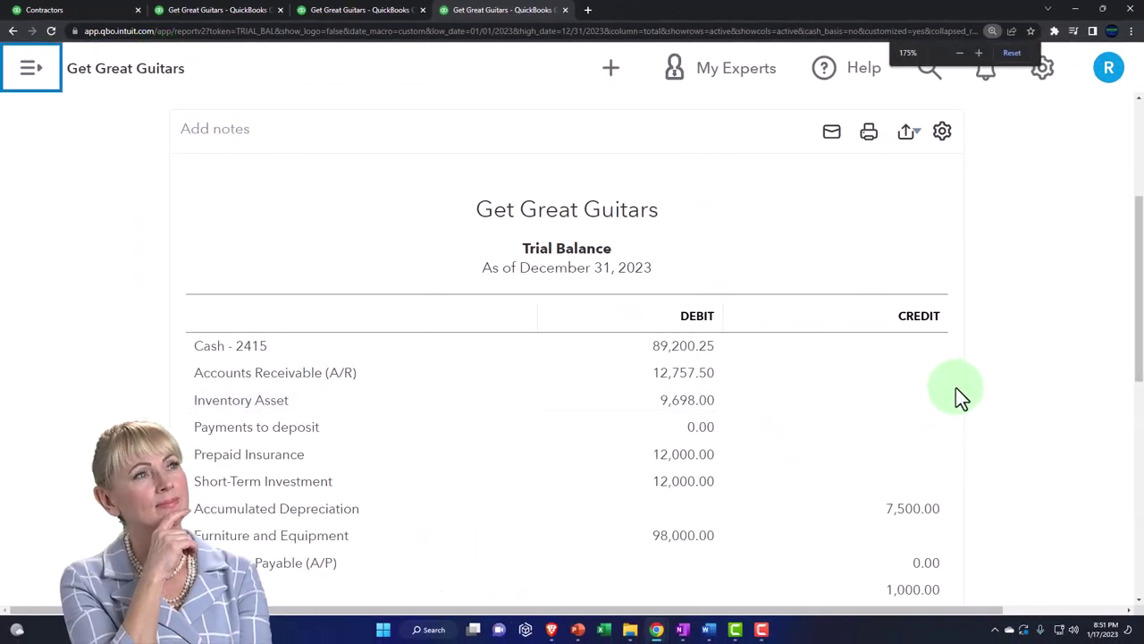
scroll(1008, 379, down, 2)
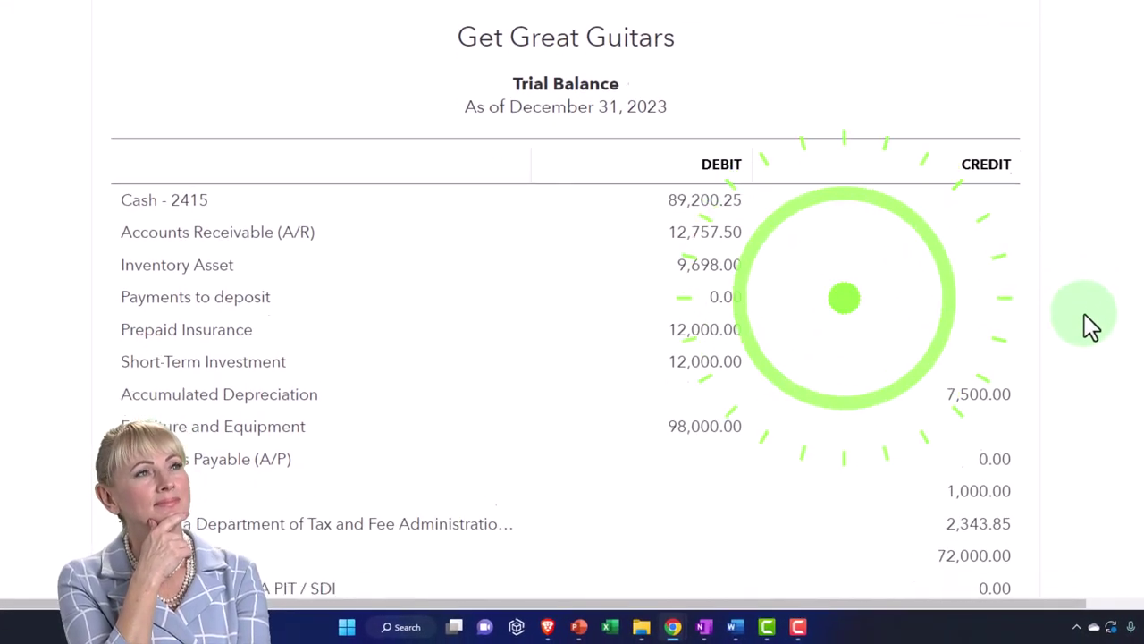
scroll(1089, 324, down, 1)
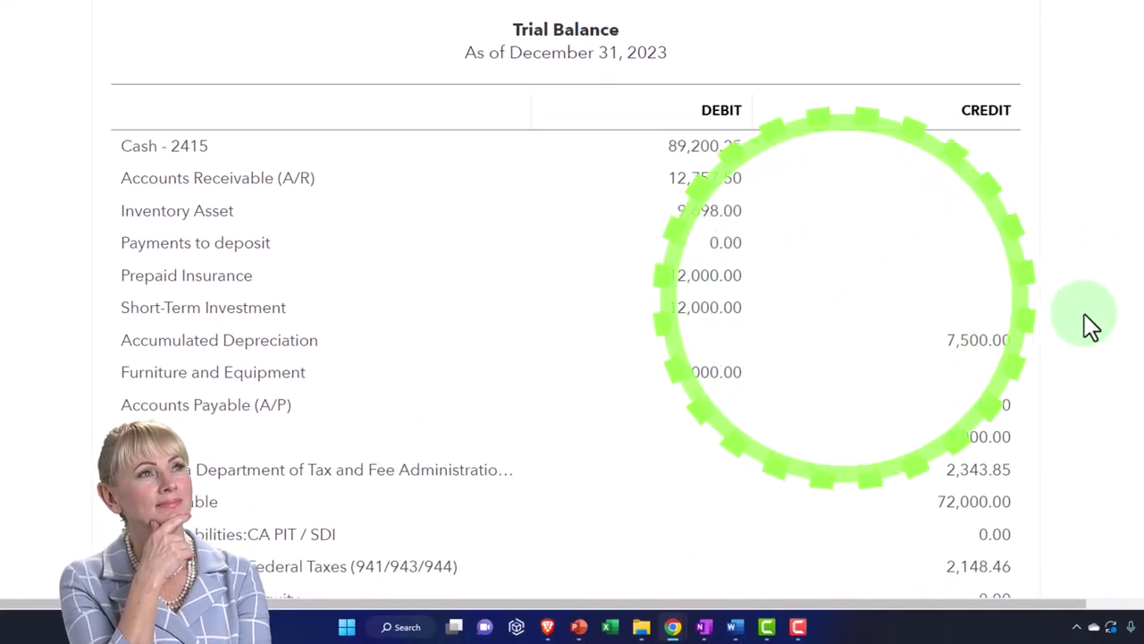
scroll(1084, 313, down, 3)
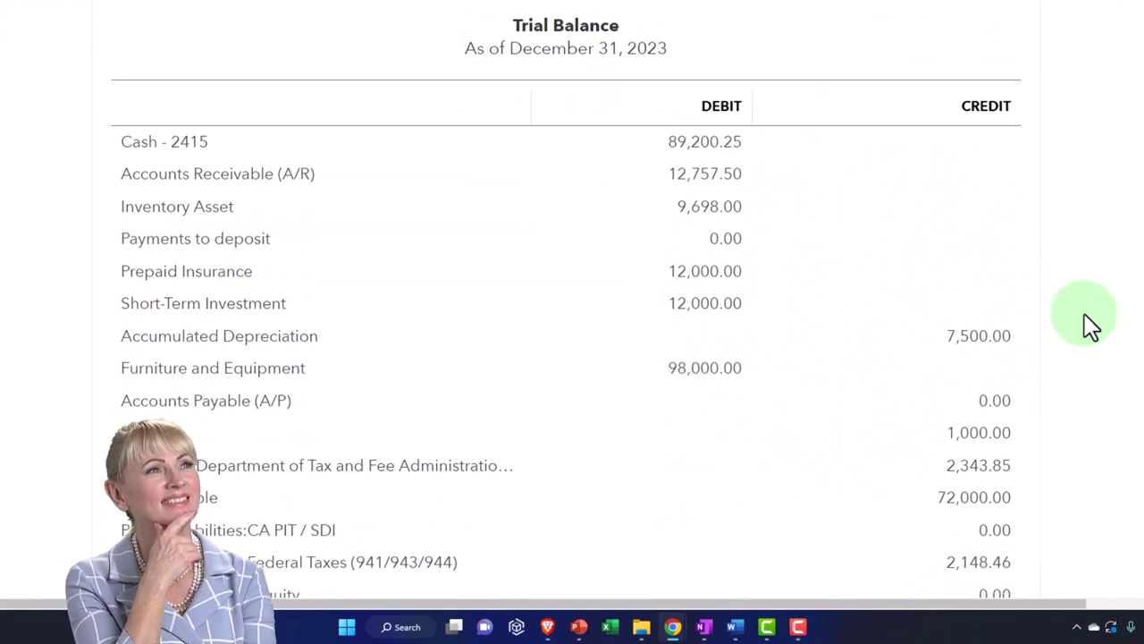
scroll(1084, 314, down, 2)
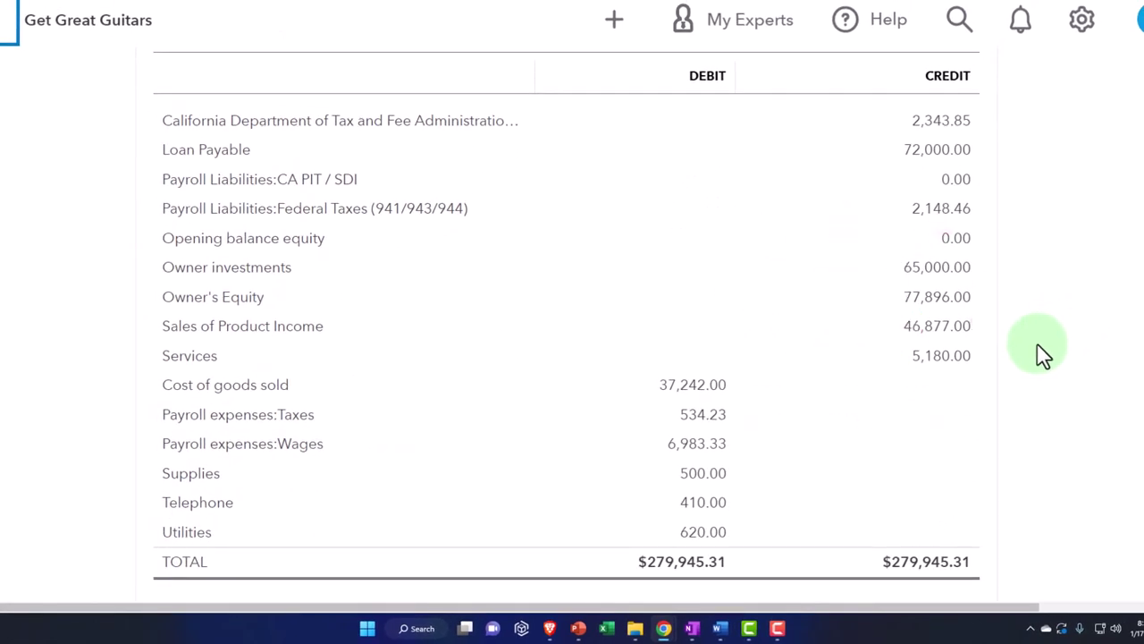
scroll(1044, 353, up, 5)
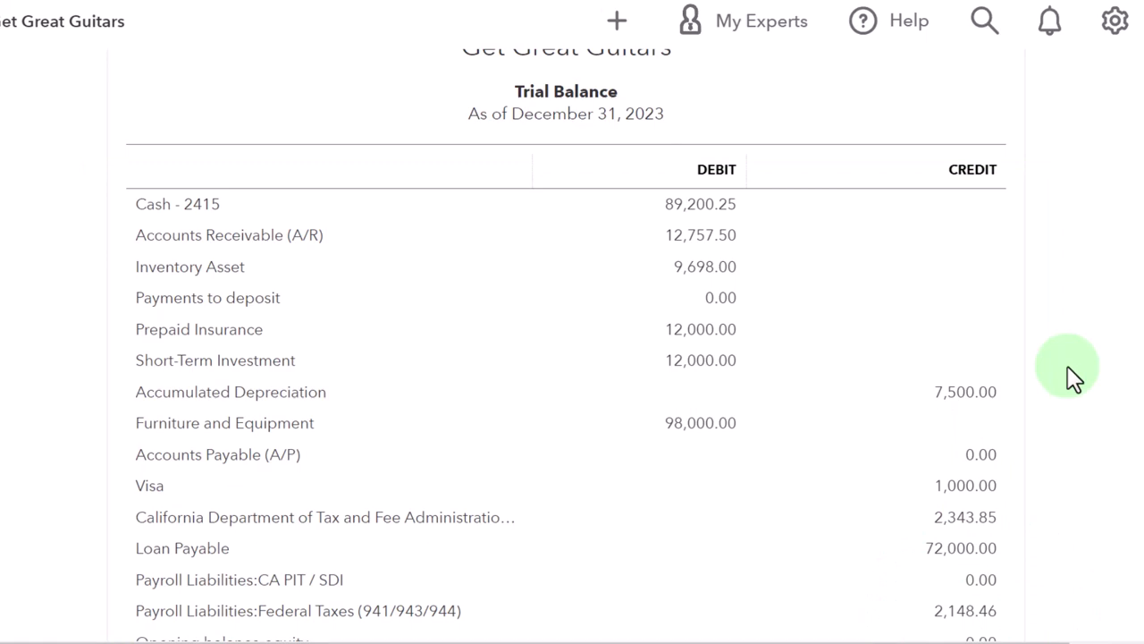
scroll(1068, 366, down, 3)
scroll(1000, 368, down, 1)
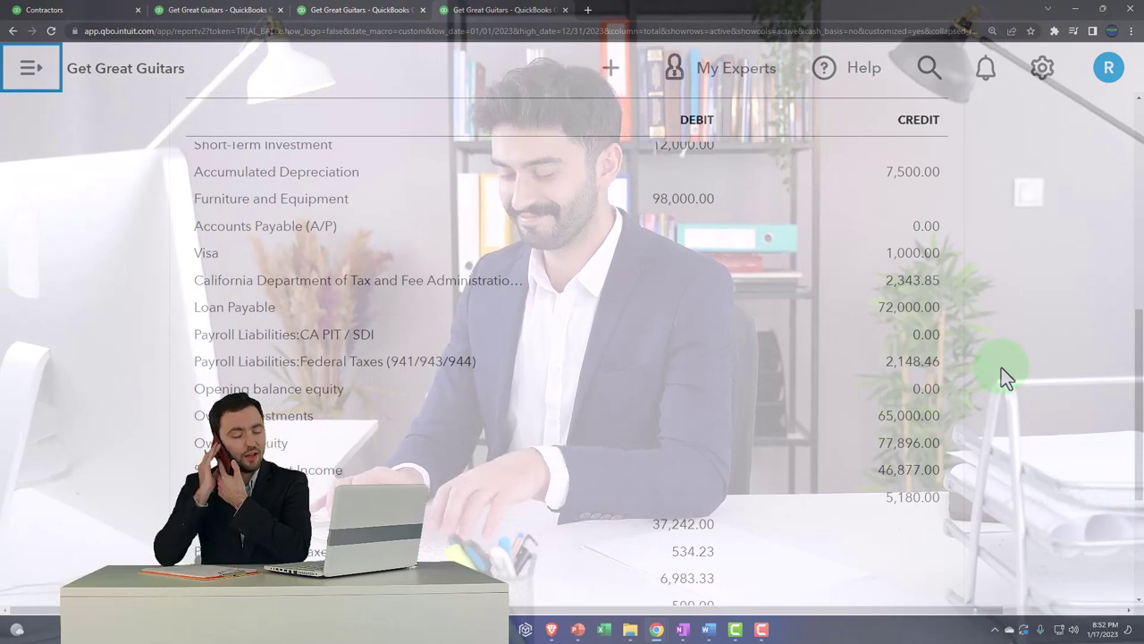
scroll(1001, 367, down, 1)
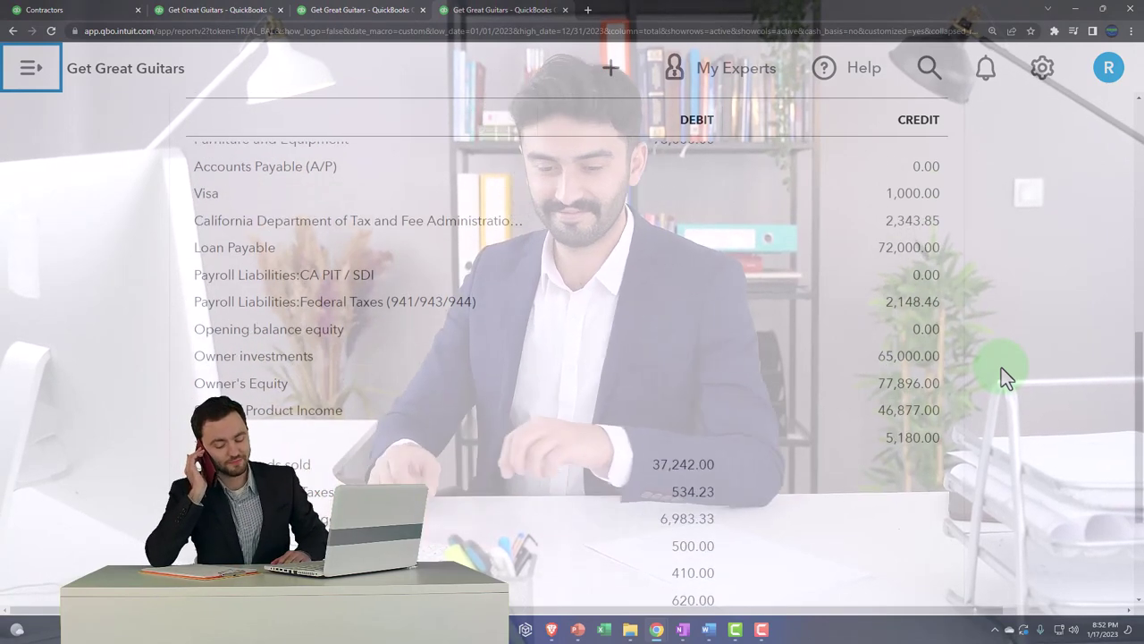
scroll(1001, 368, down, 1)
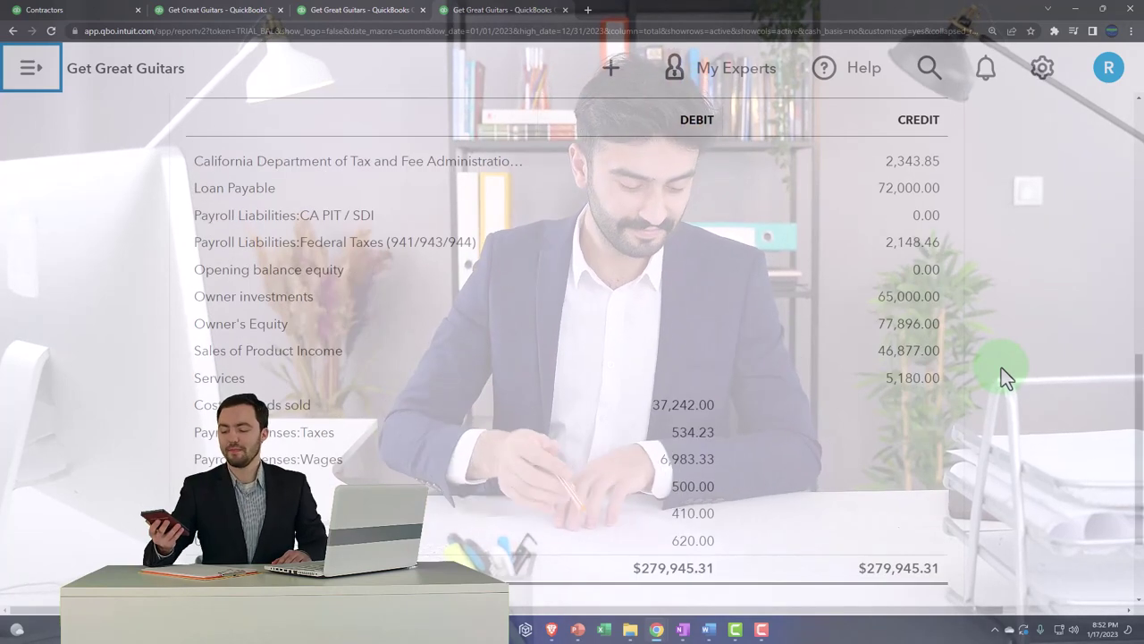